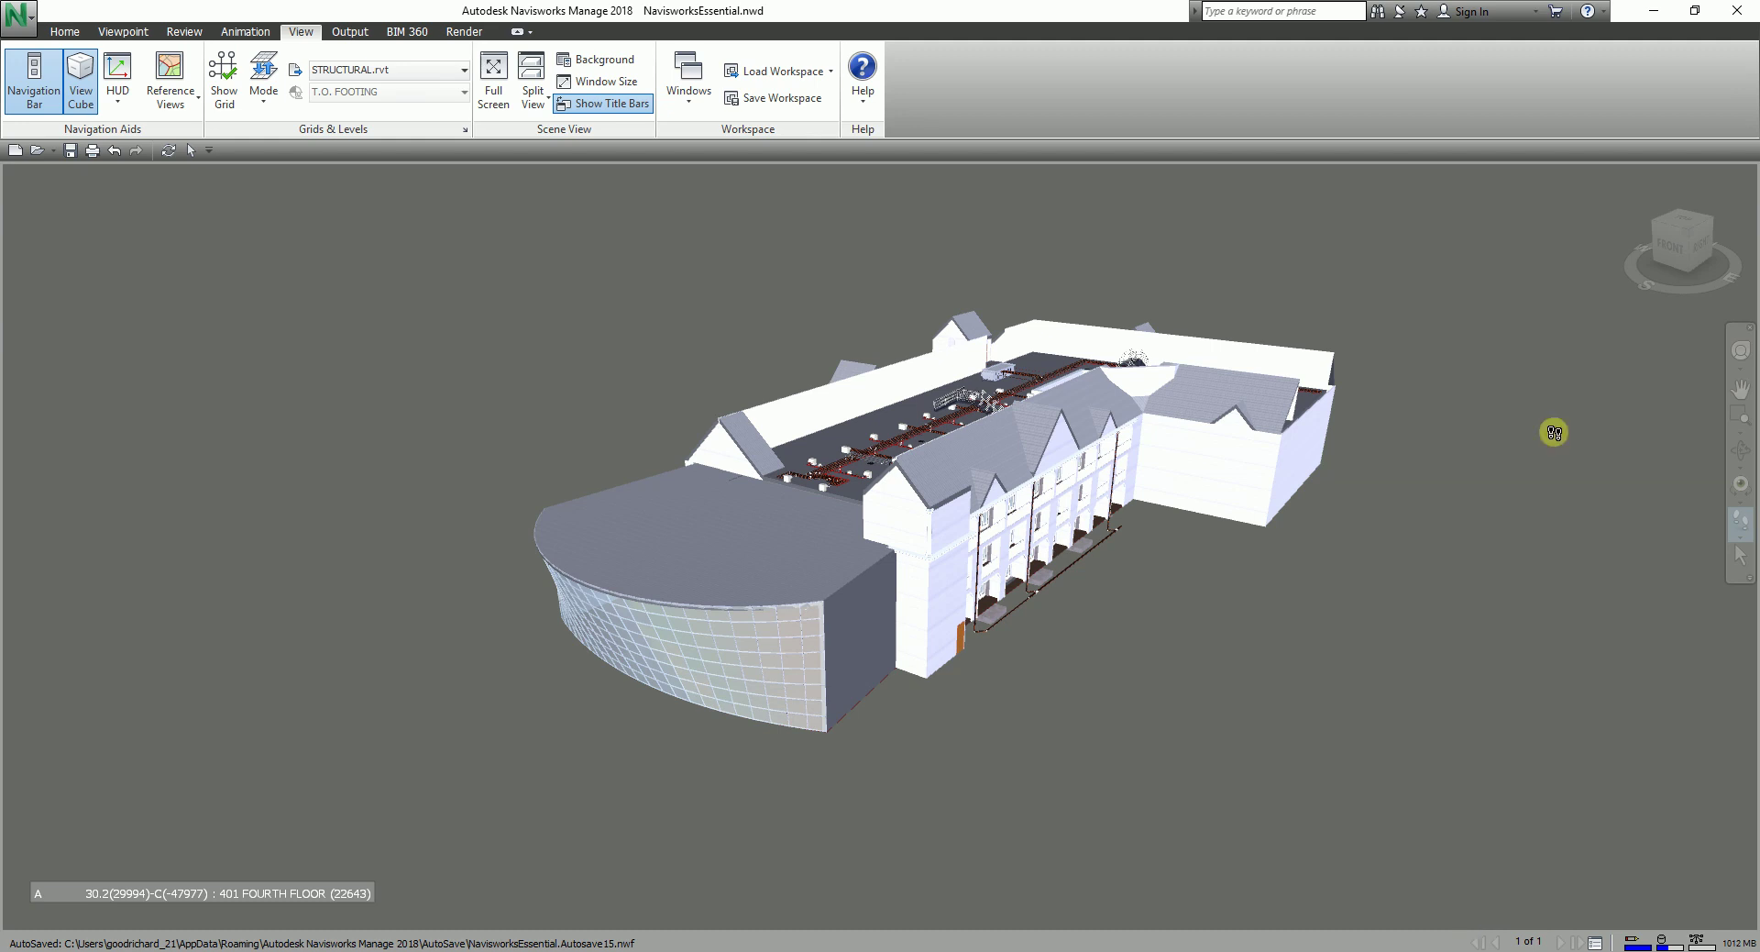
- Open Clash Detective, expand its test list and add a new clash test
{"action": "left_click", "coordinate": [64, 32]}
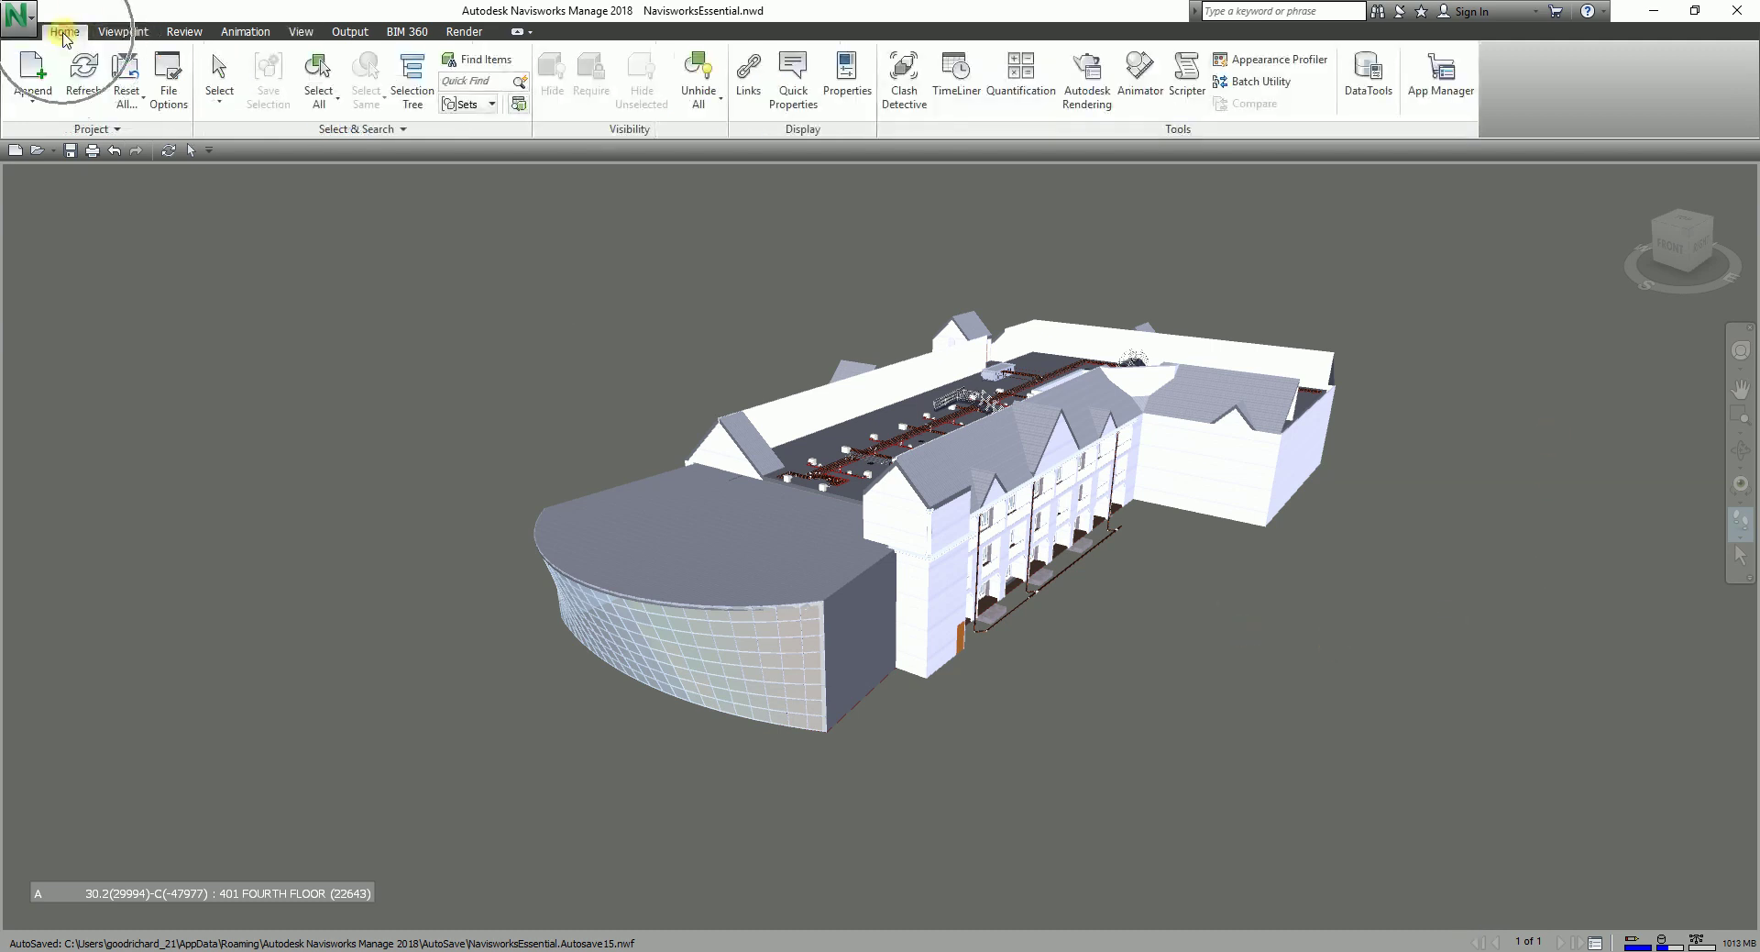
{"action": "left_click", "coordinate": [912, 98]}
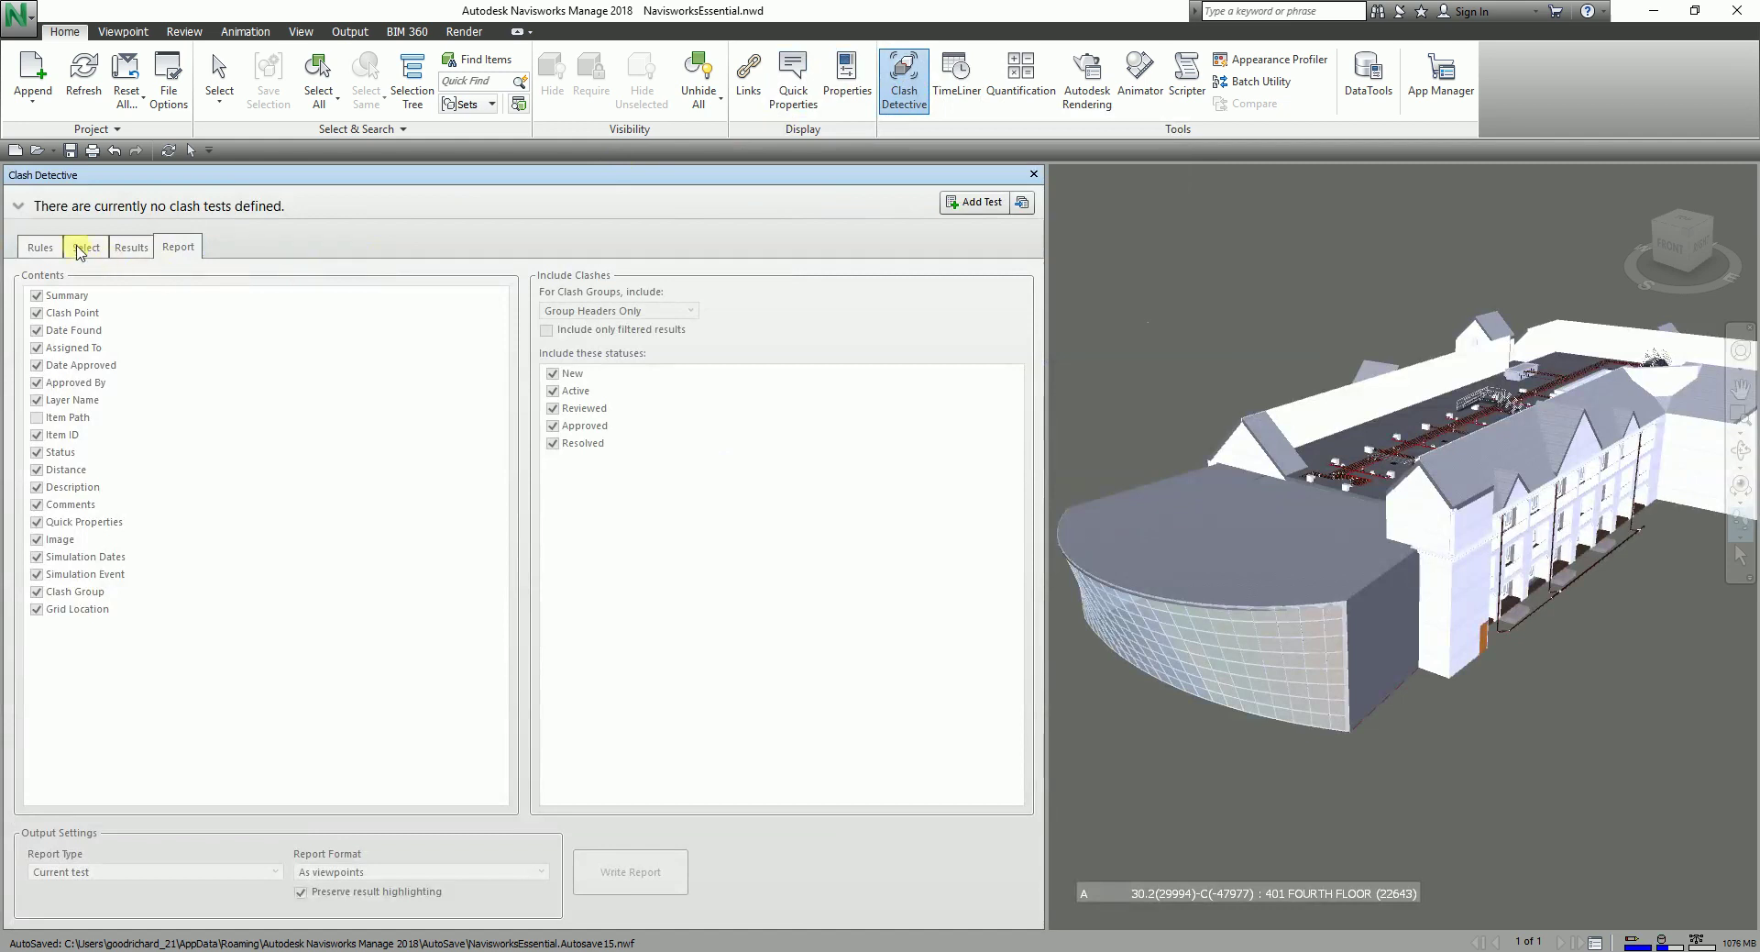
{"action": "left_click", "coordinate": [19, 207]}
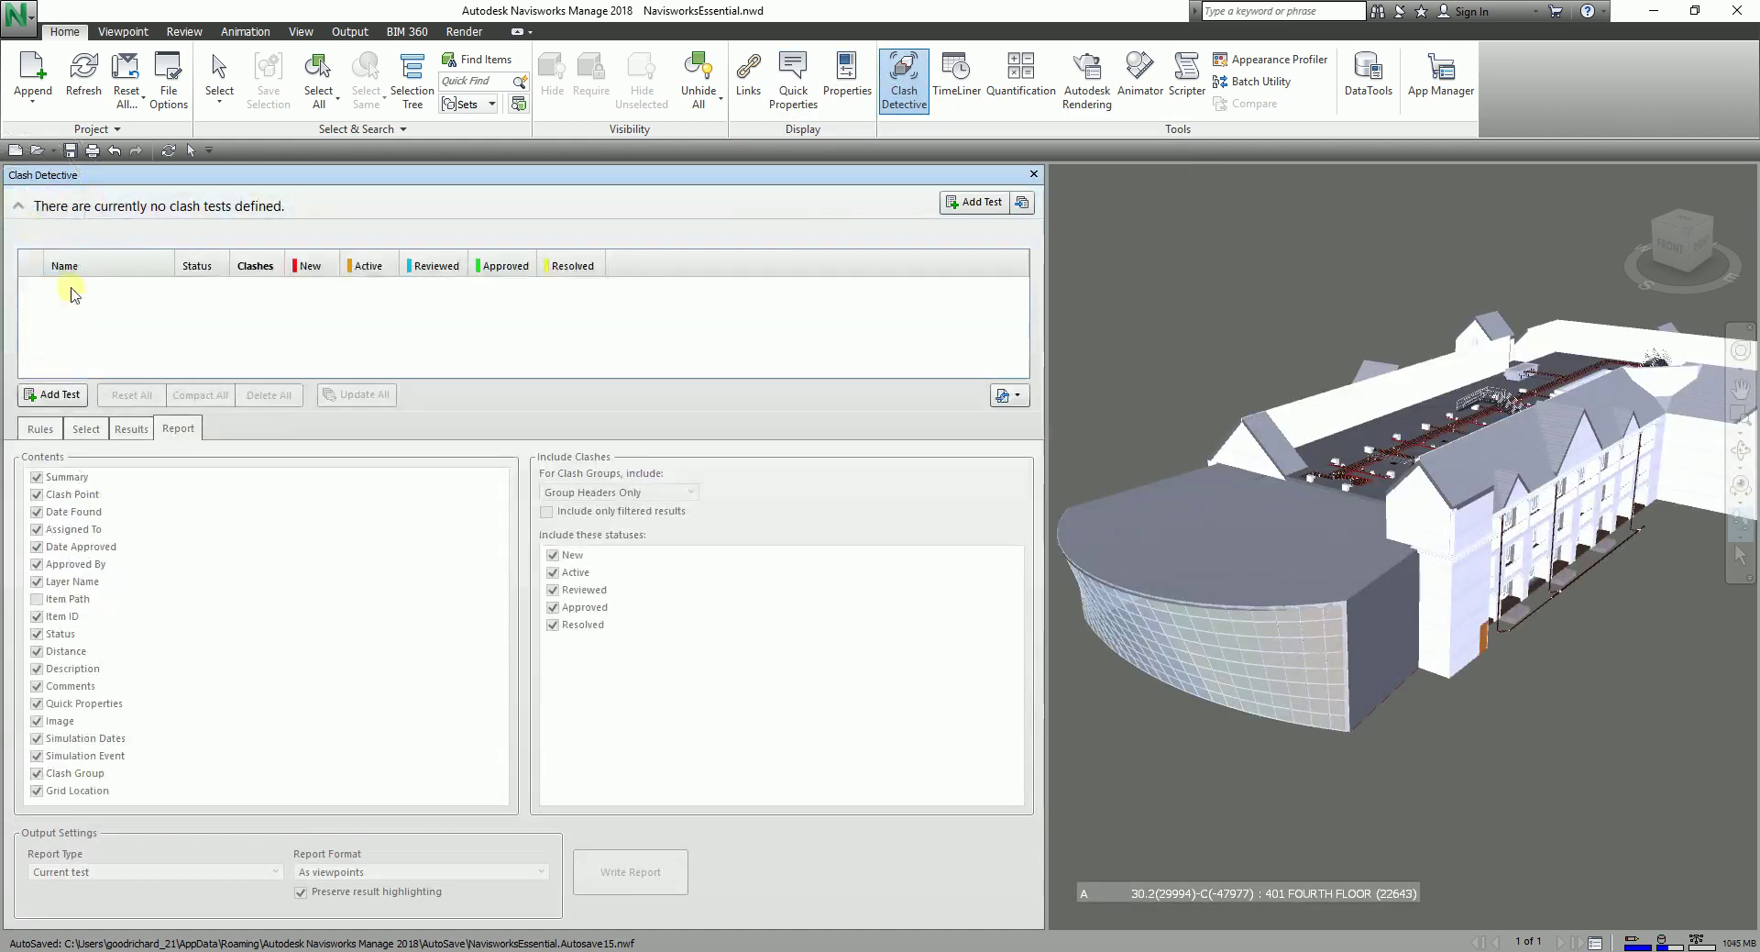
{"action": "left_click", "coordinate": [67, 396]}
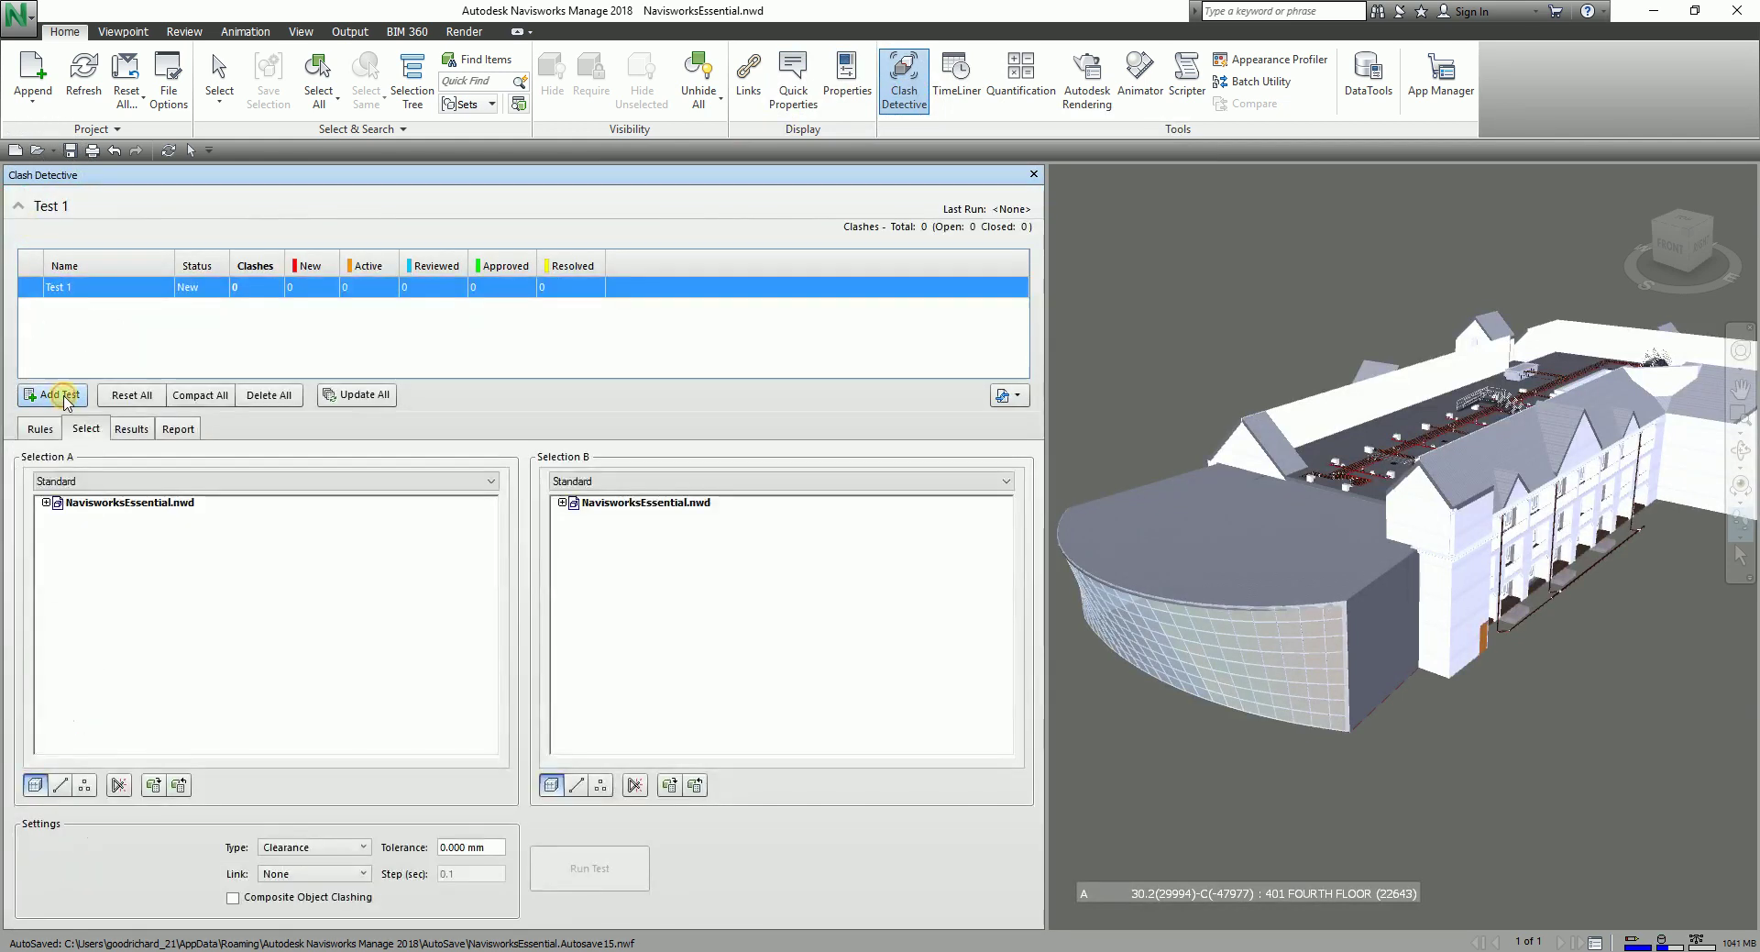
- Rename the new clash test as Mechanical vs Sprinkler
{"action": "left_click", "coordinate": [96, 288]}
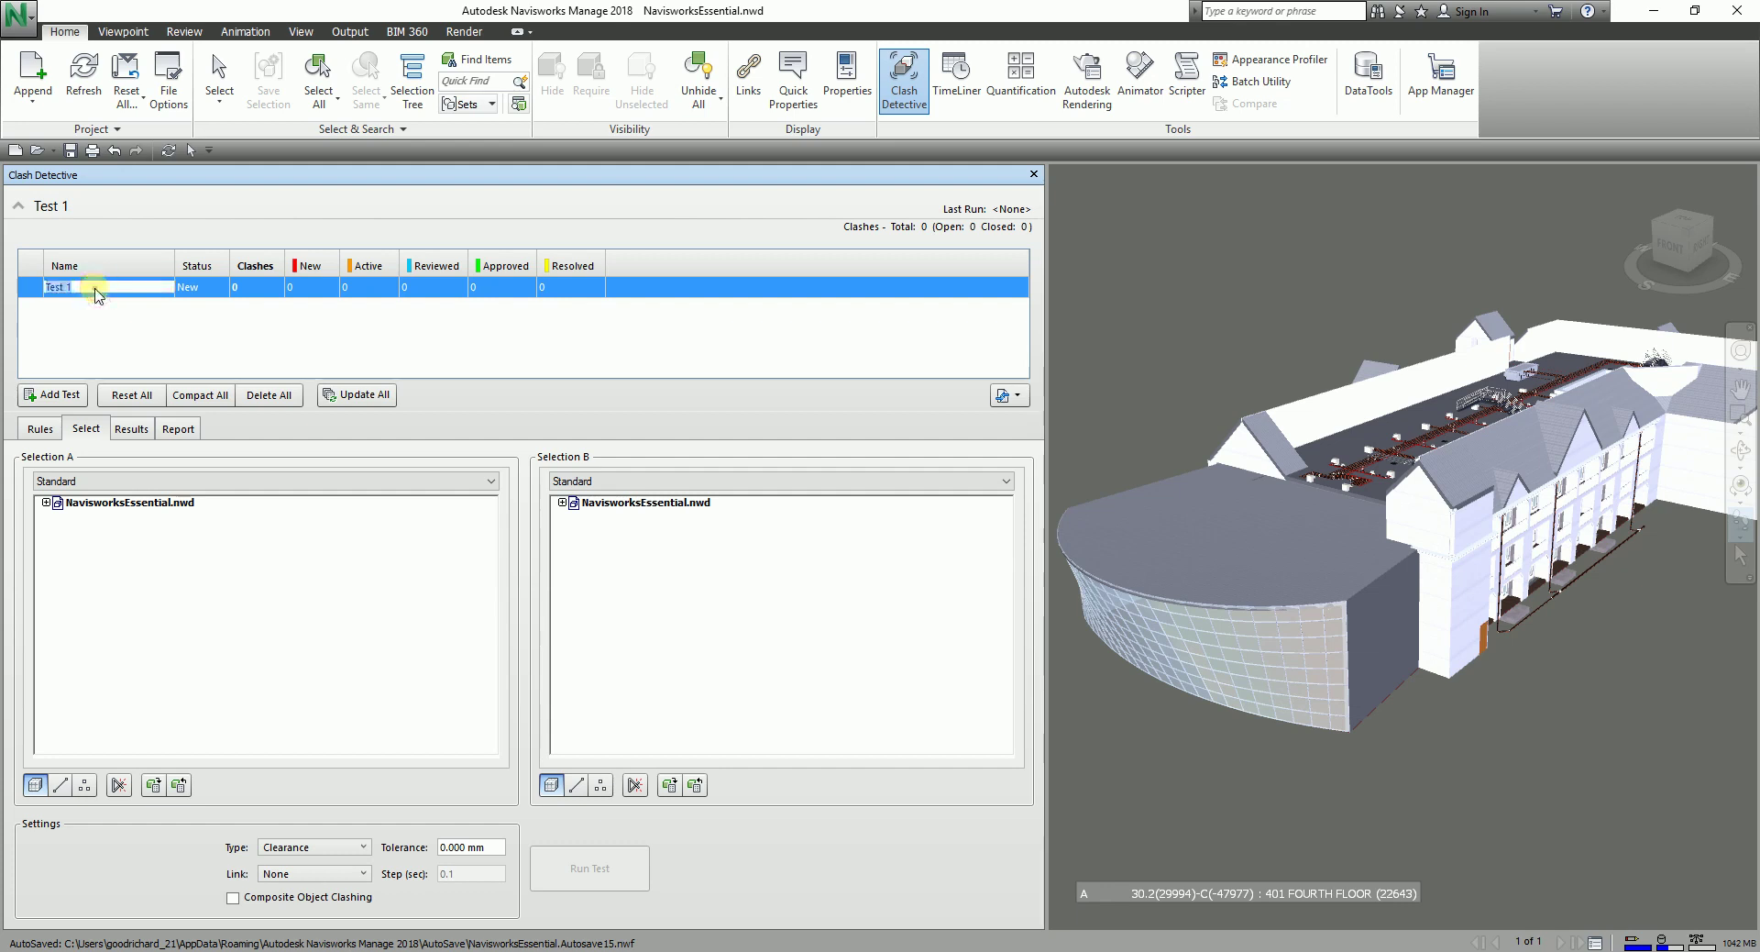
{"action": "type", "text": "Mecha"}
{"action": "key", "text": "BackSpace"}
{"action": "key", "text": "BackSpace"}
{"action": "type", "text": "le"}
{"action": "key", "text": "Return"}
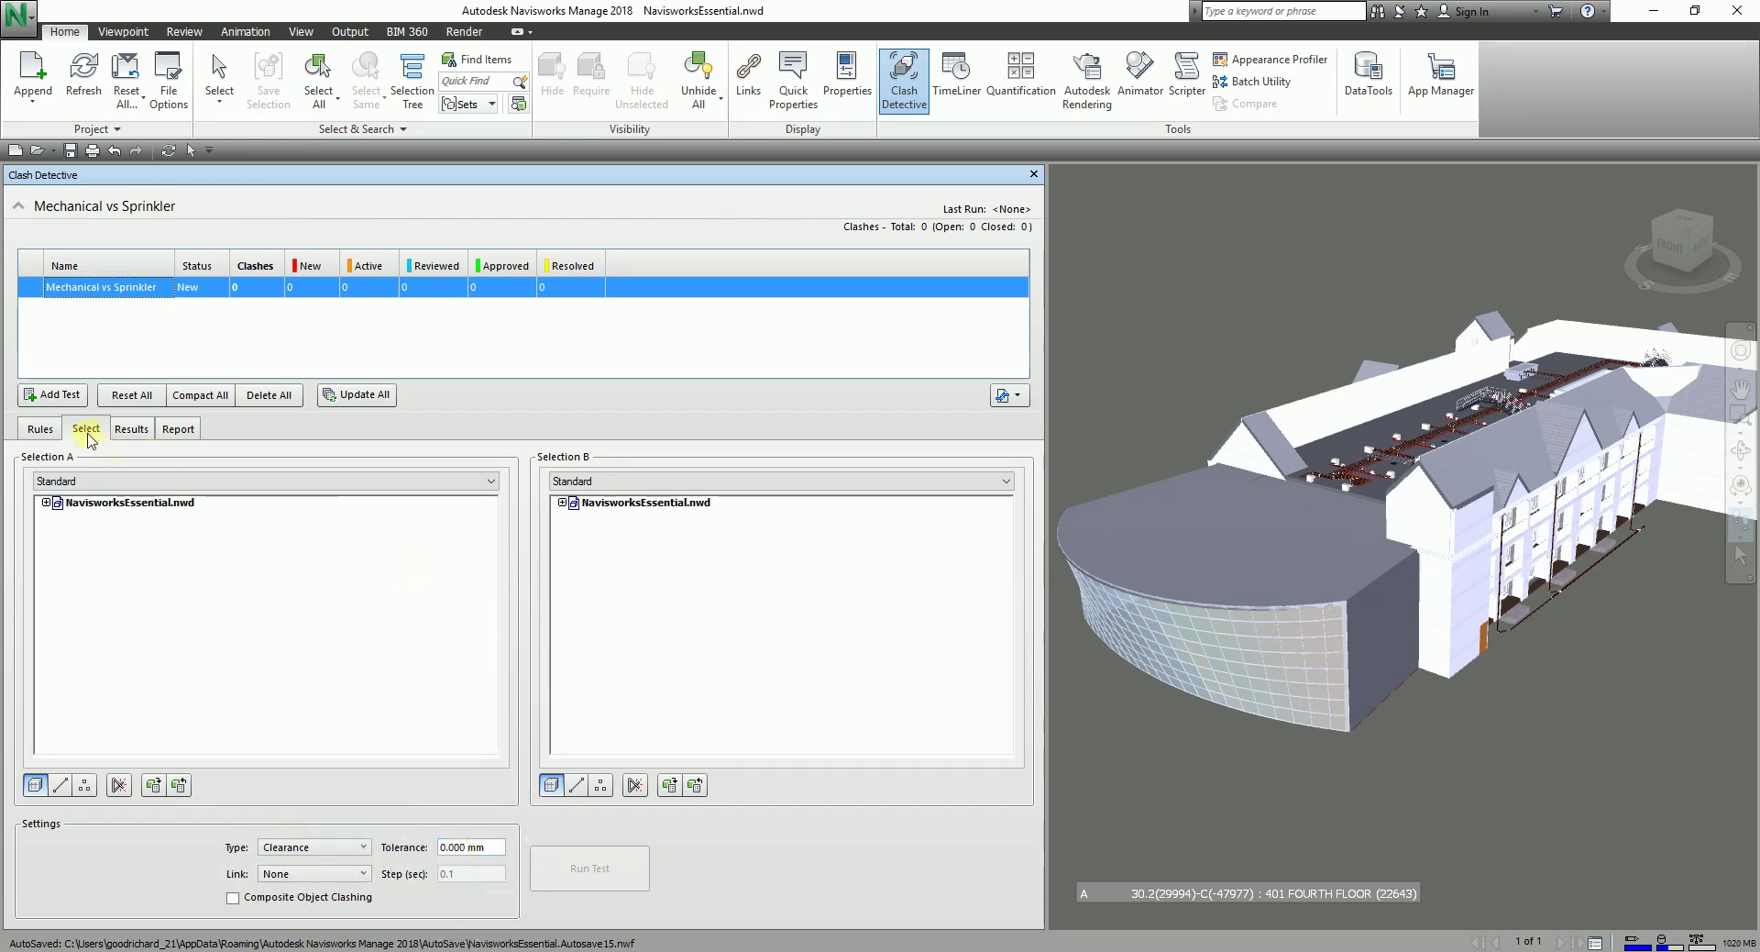
- Run the clash test with MECHANICAL.nwc as Selection A and SPRINKLER.nwc as Selection B
{"action": "left_click", "coordinate": [55, 500]}
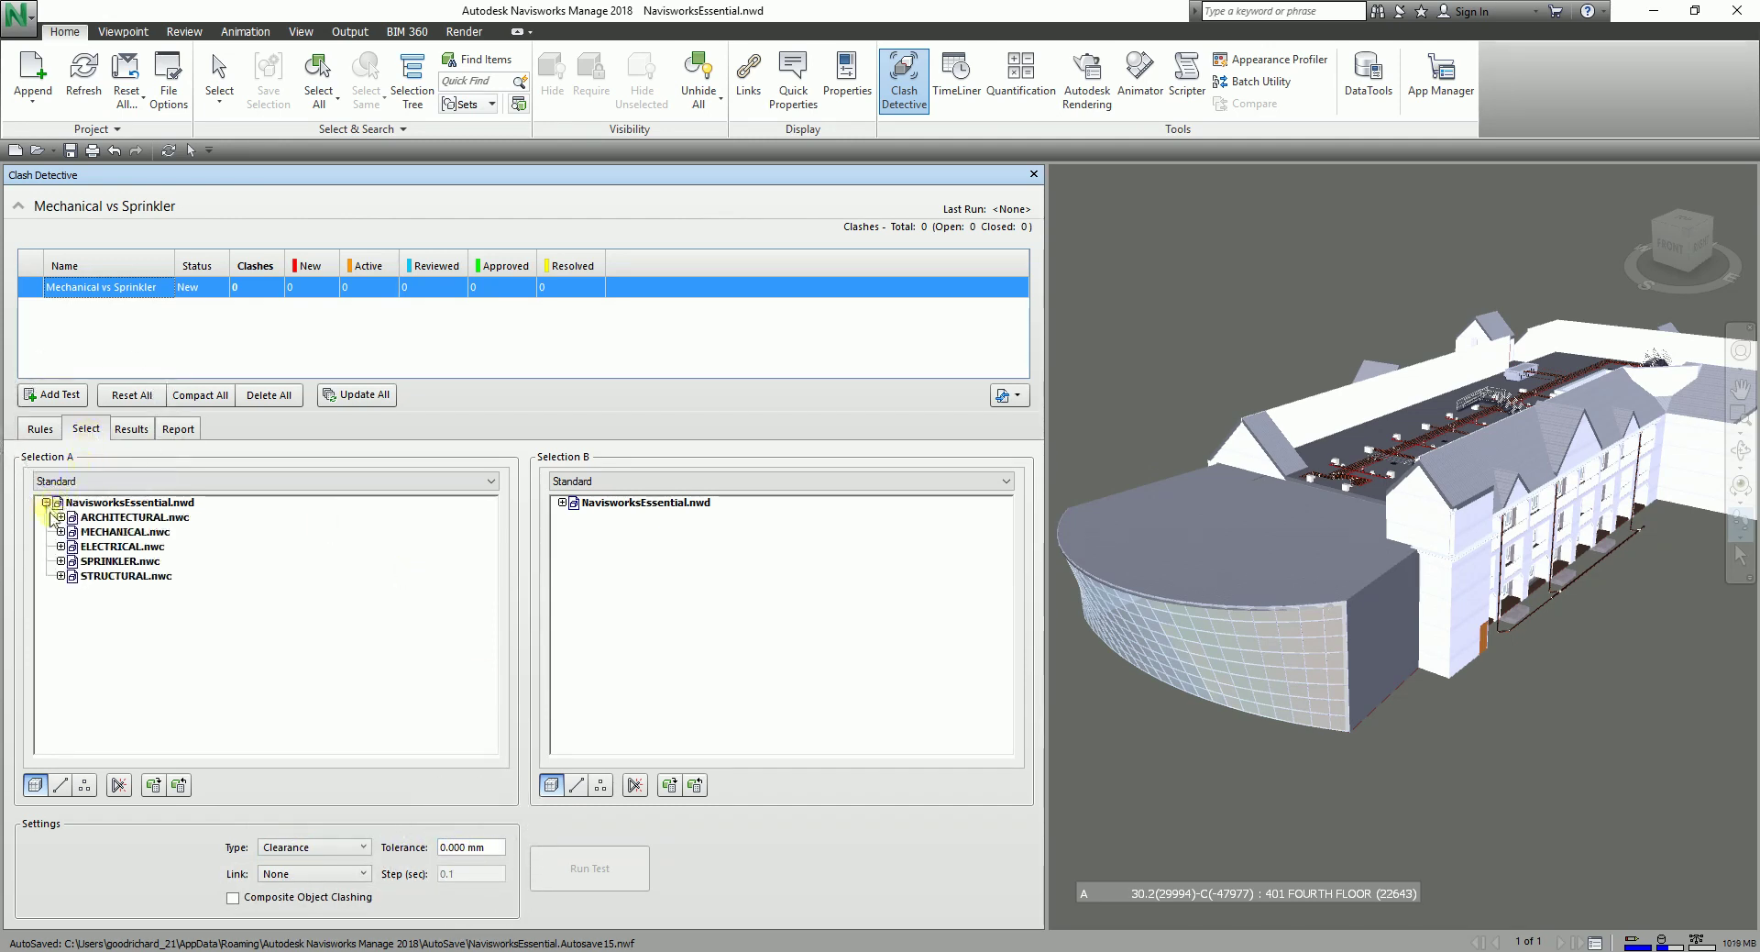
{"action": "left_click", "coordinate": [119, 532]}
{"action": "left_click", "coordinate": [564, 502]}
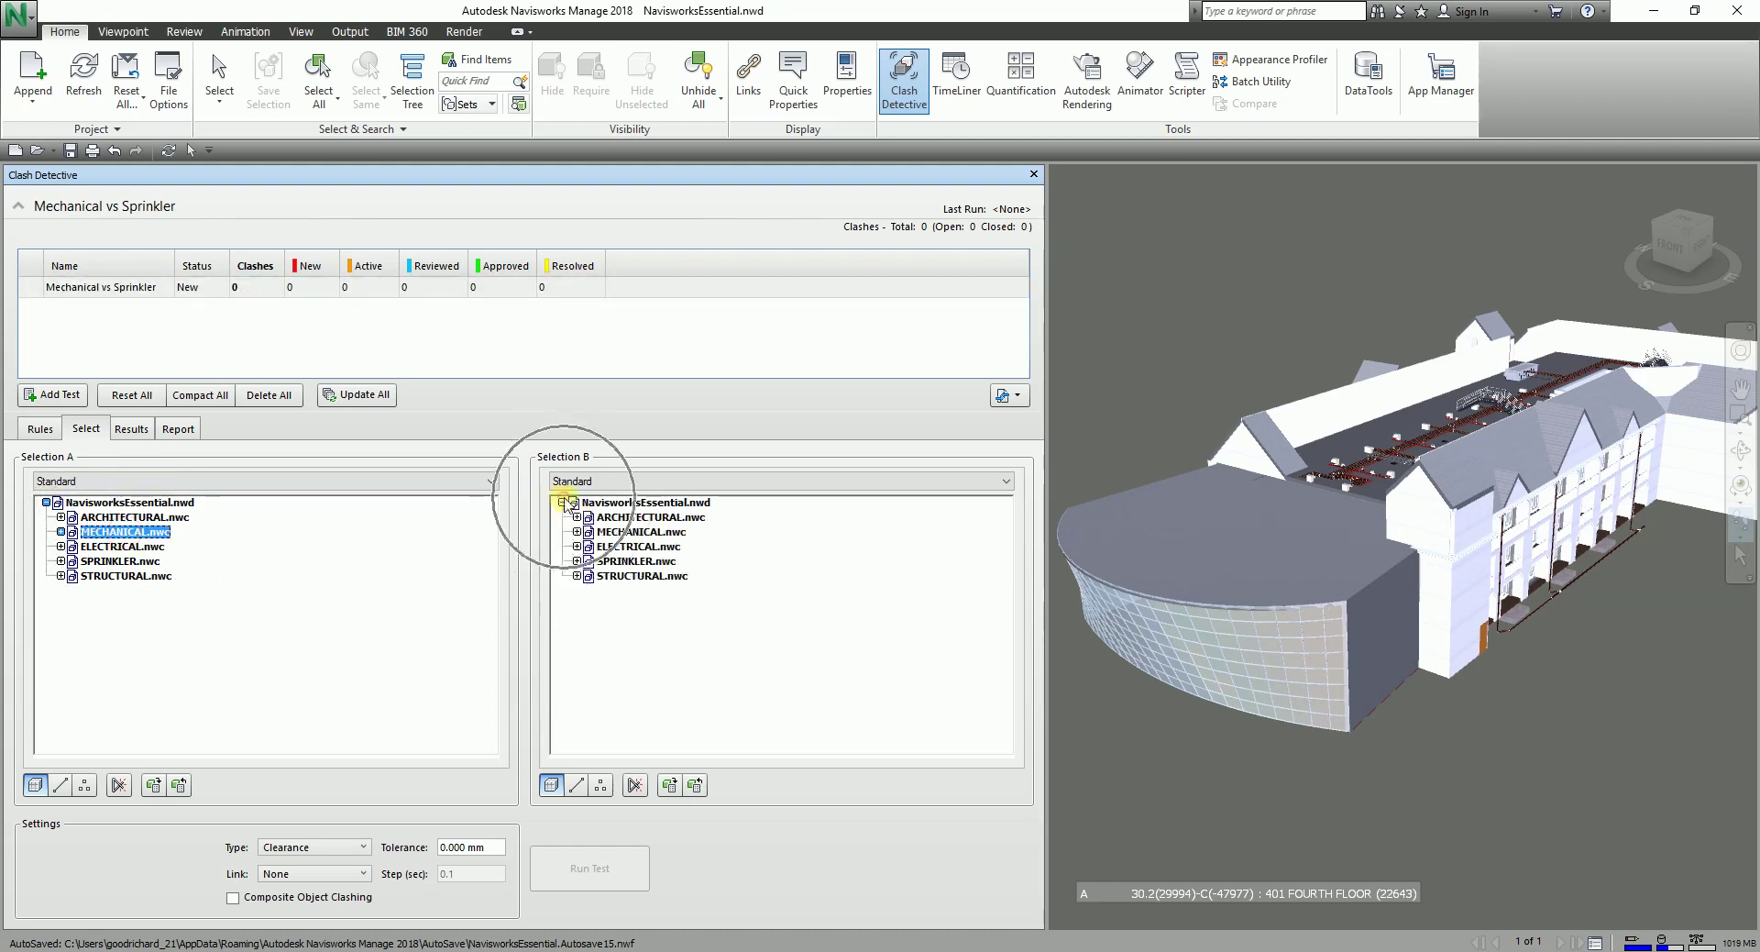
{"action": "left_click", "coordinate": [629, 561]}
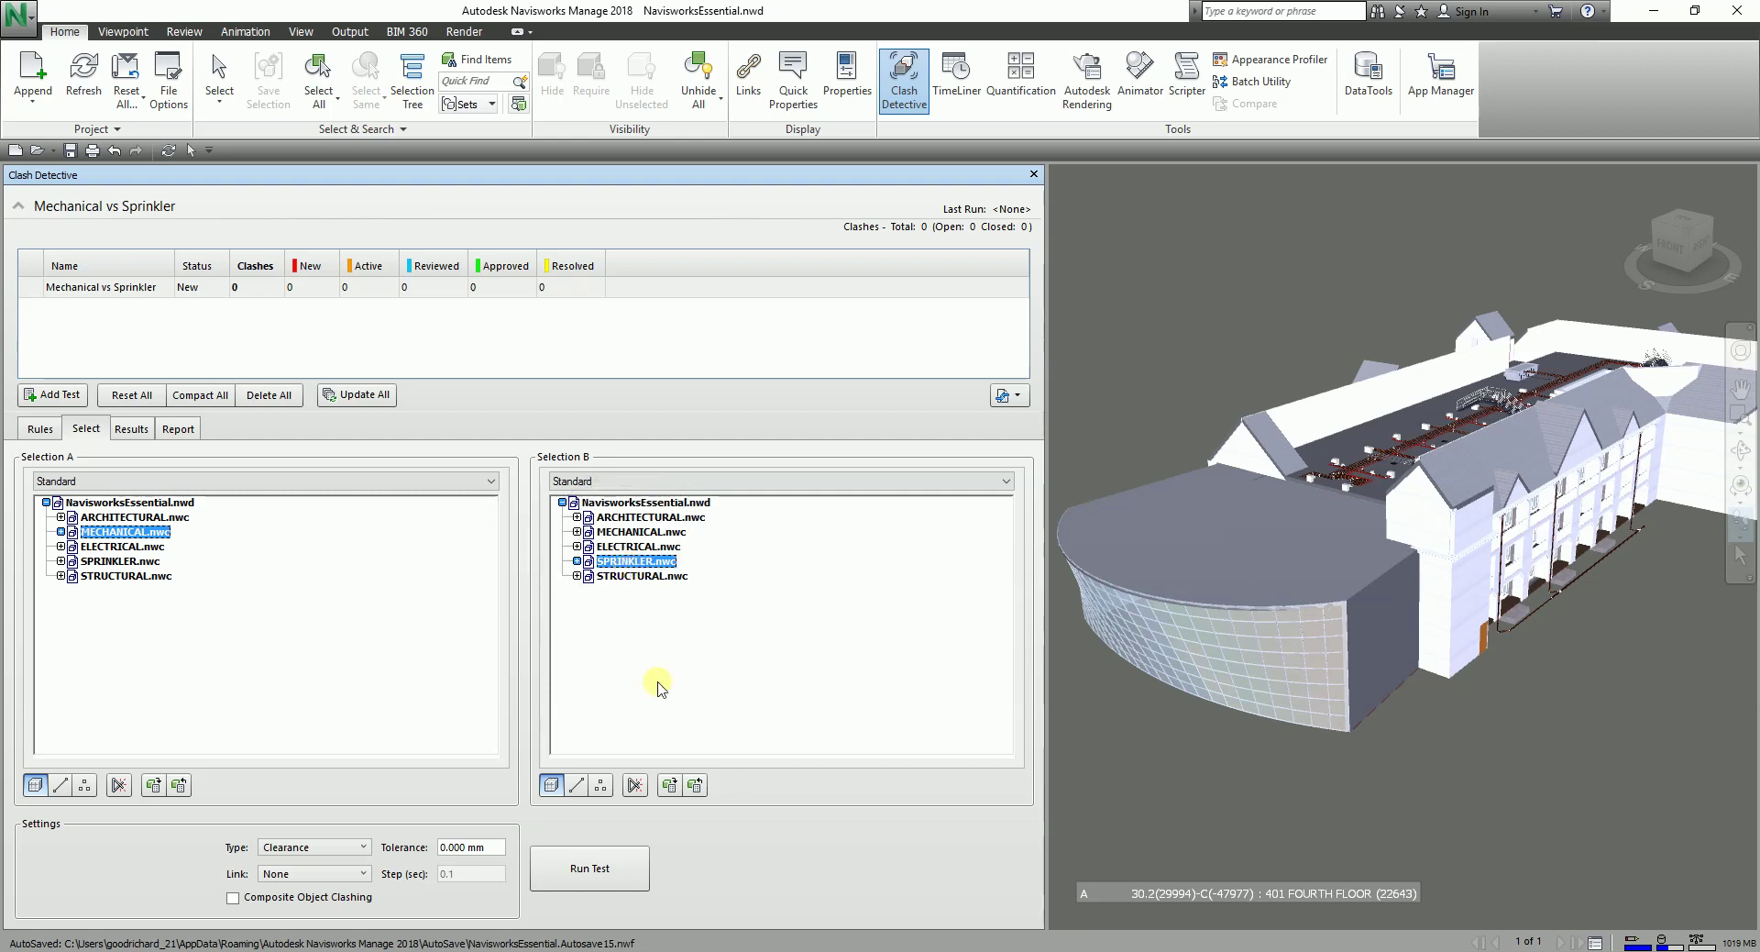
{"action": "left_click", "coordinate": [583, 878]}
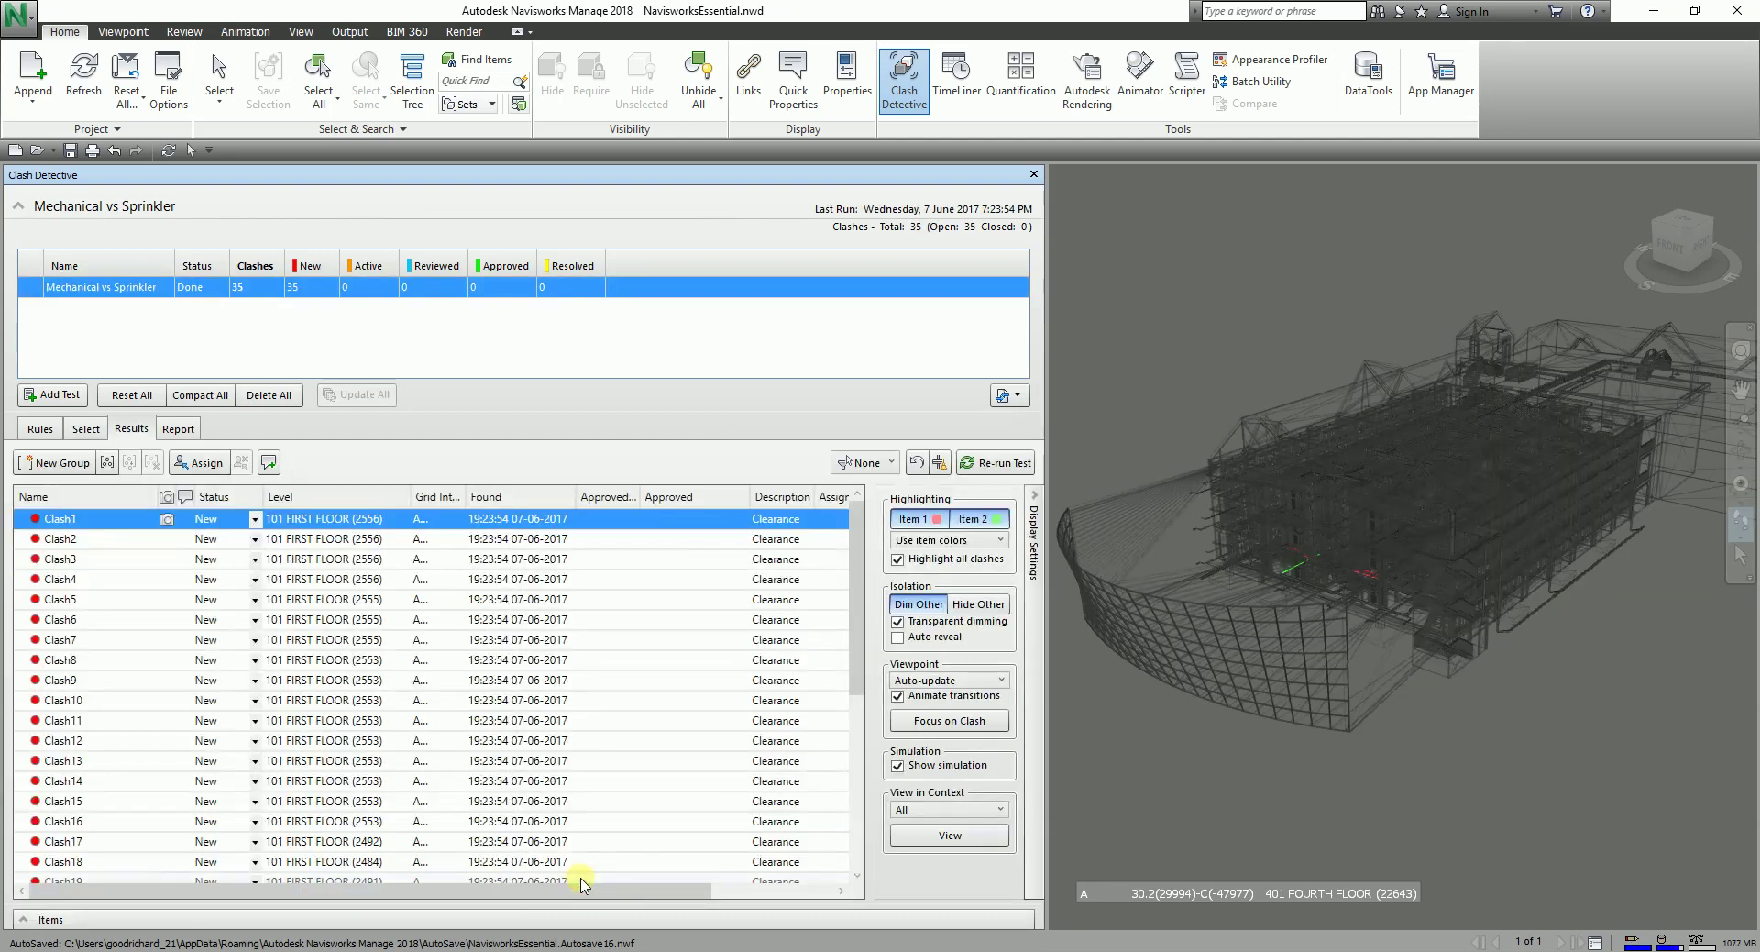
{"action": "left_click", "coordinate": [251, 293]}
{"action": "left_click", "coordinate": [250, 294]}
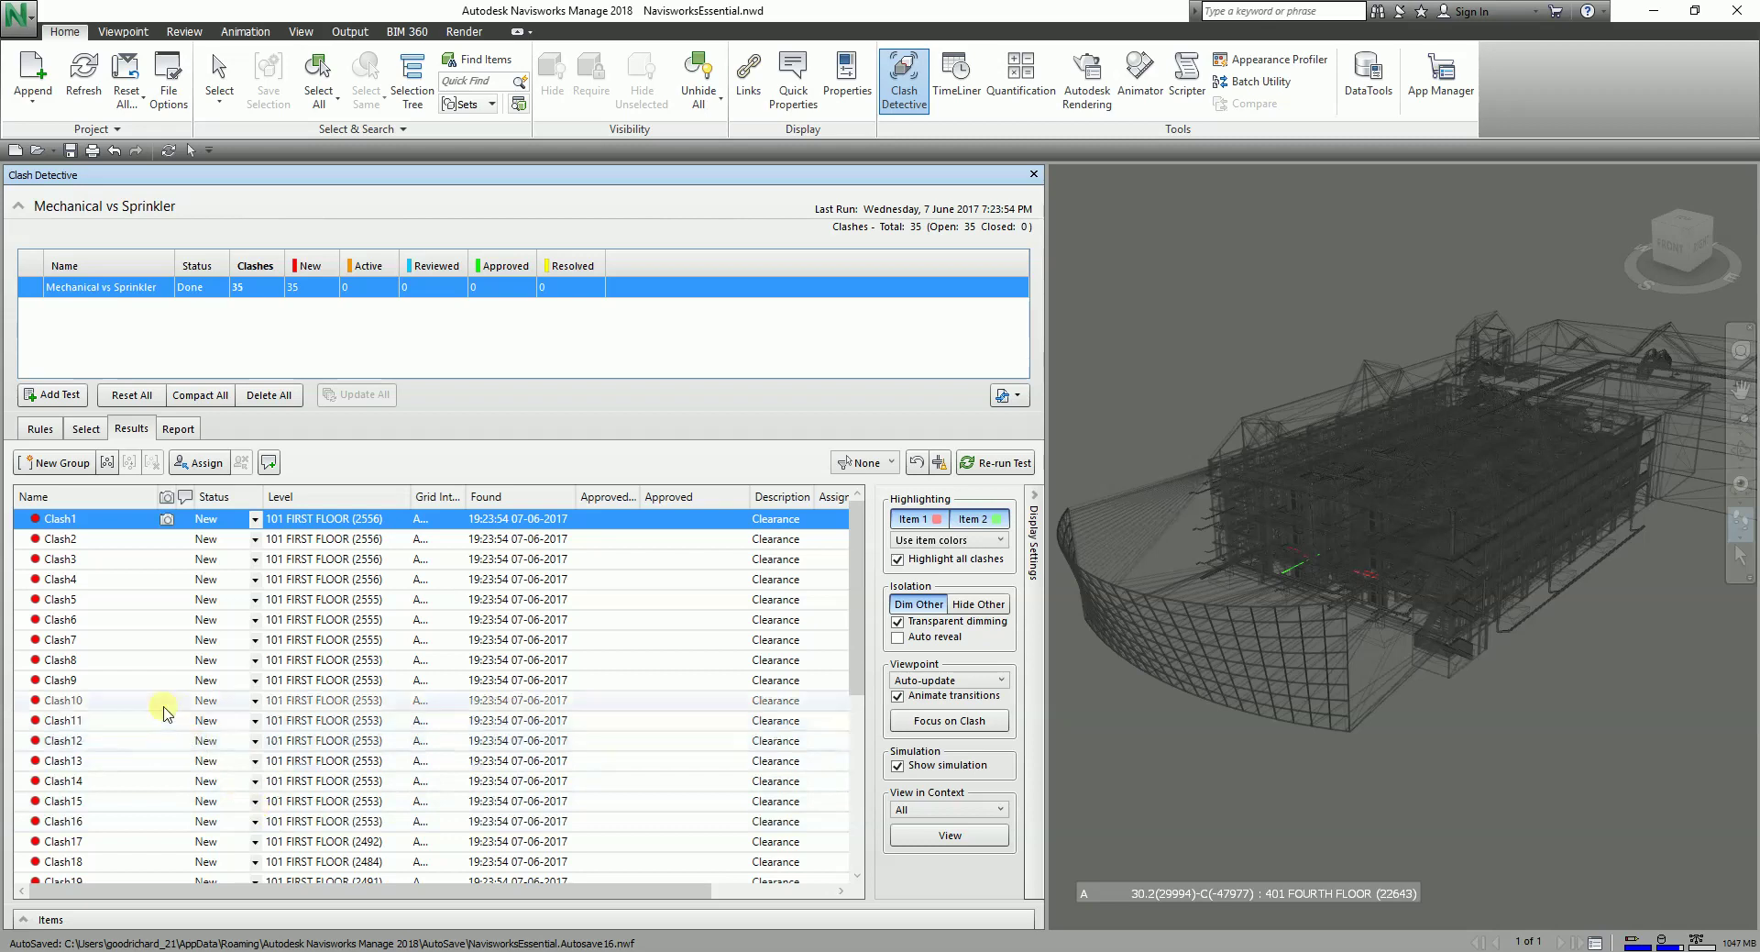
- Select Clash30 through Clash35 in the results and inspect their highlighted elements in the model from further out
{"action": "scroll", "coordinate": [114, 720], "scroll_direction": "down", "scroll_amount": 5}
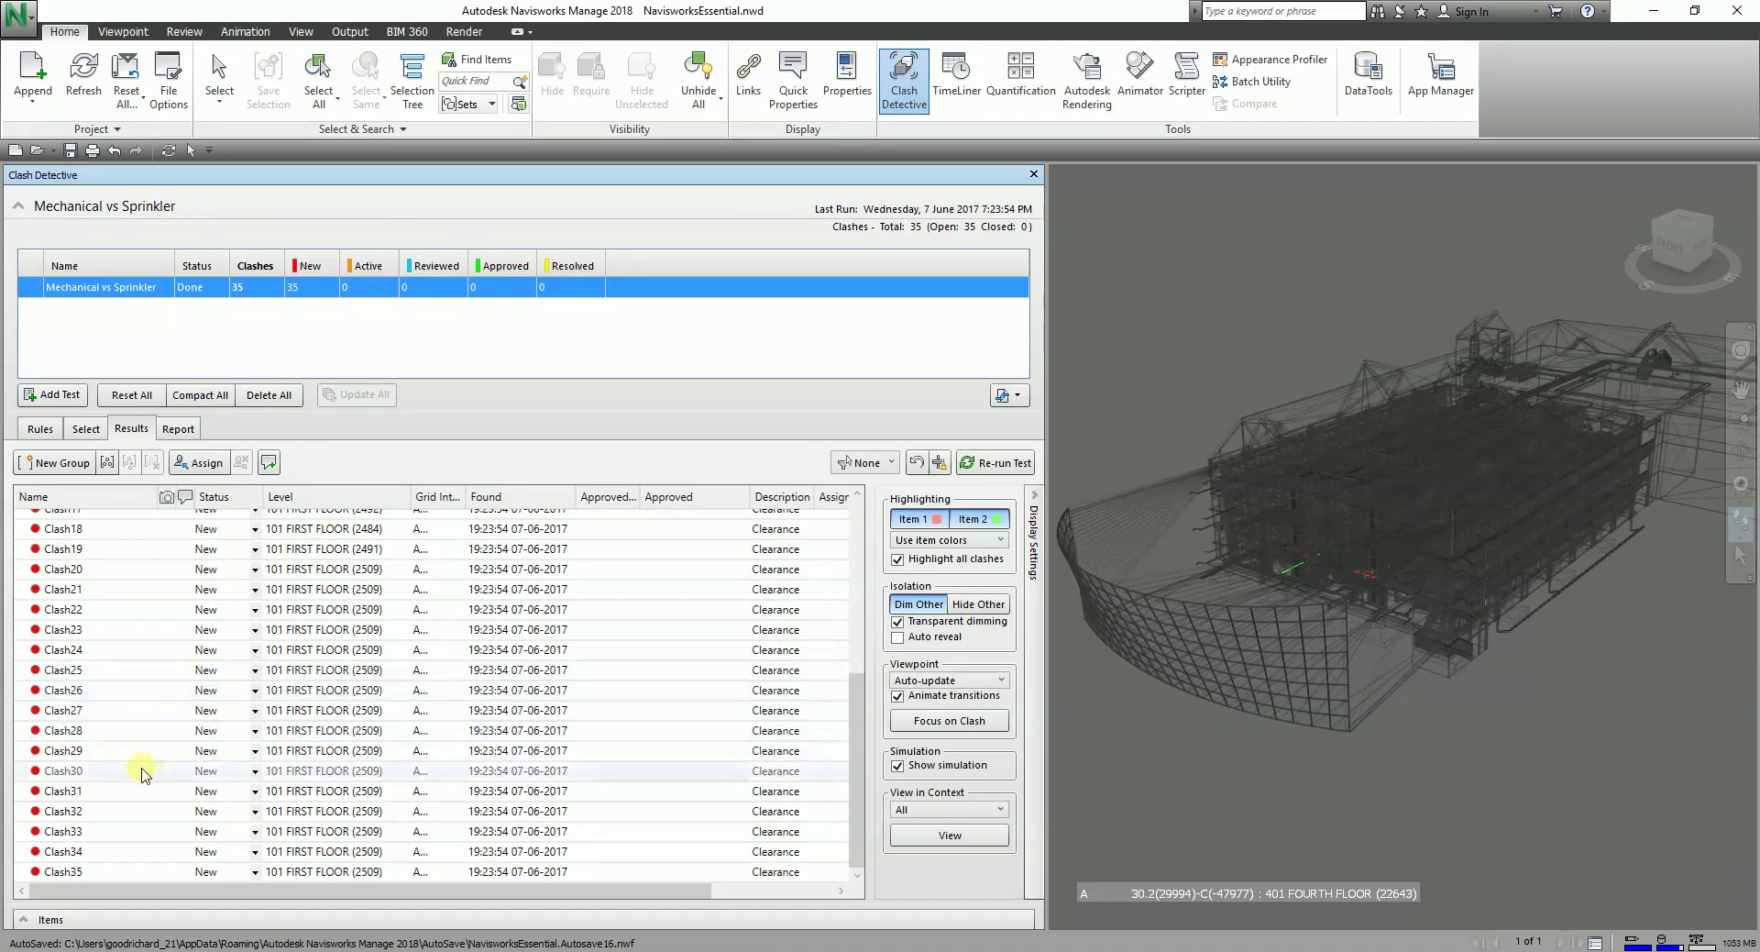
{"action": "left_click", "coordinate": [123, 772]}
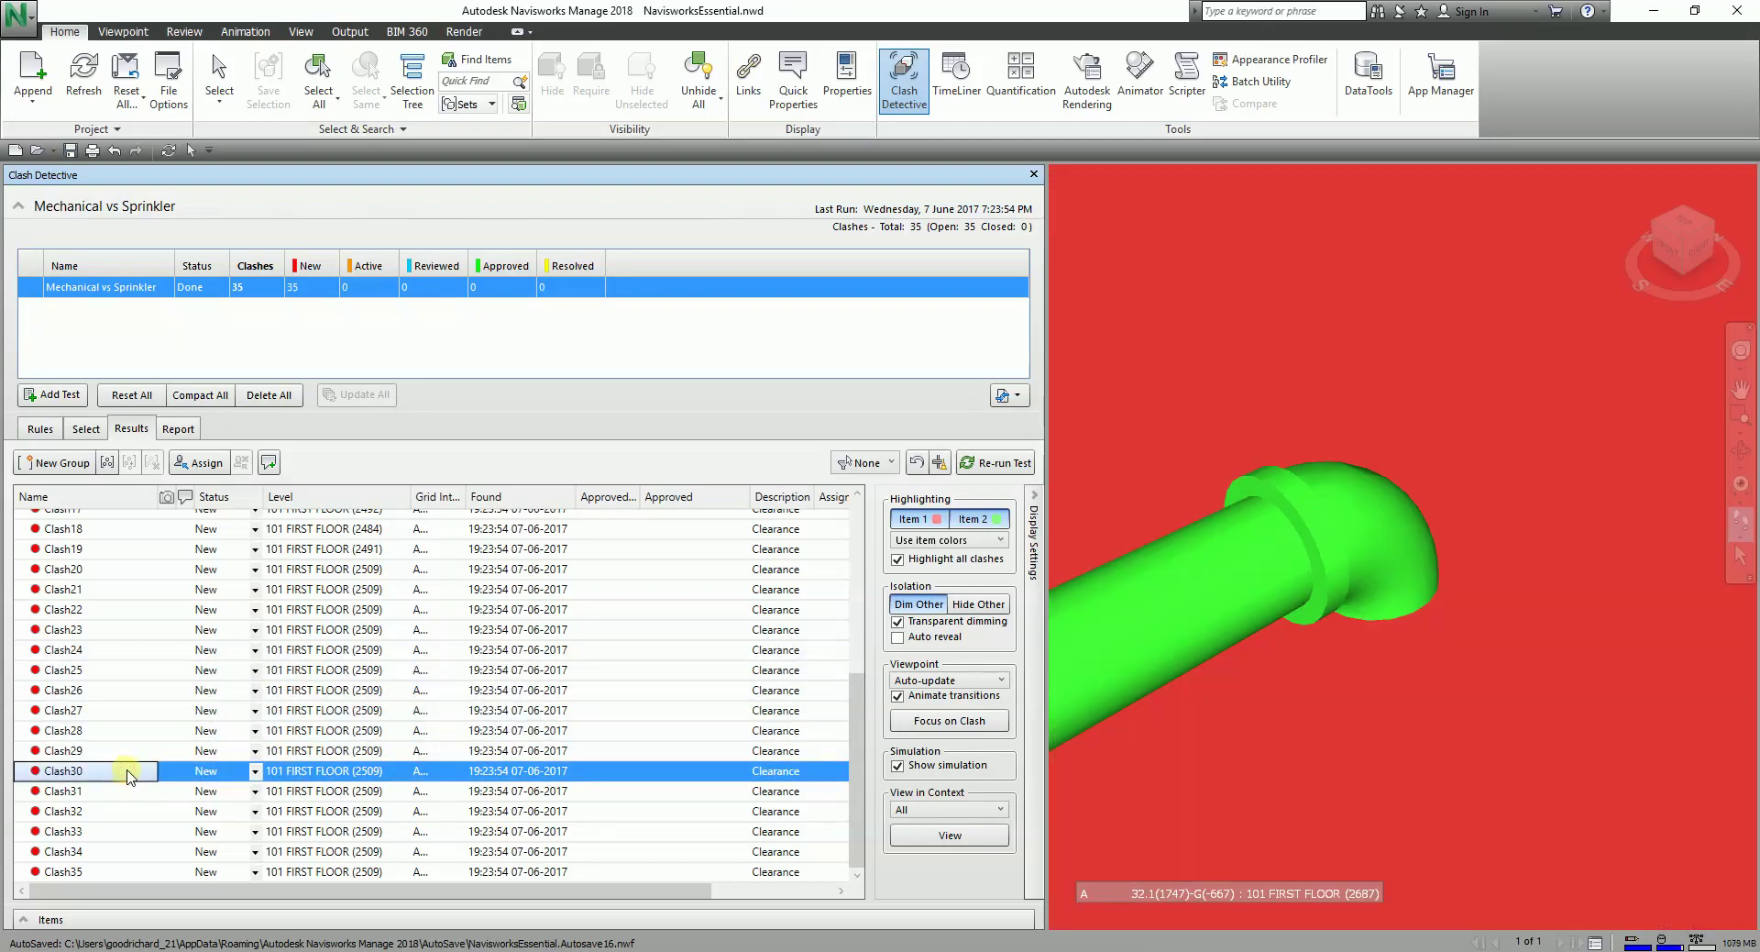
{"action": "left_click", "coordinate": [124, 870], "text": "shift"}
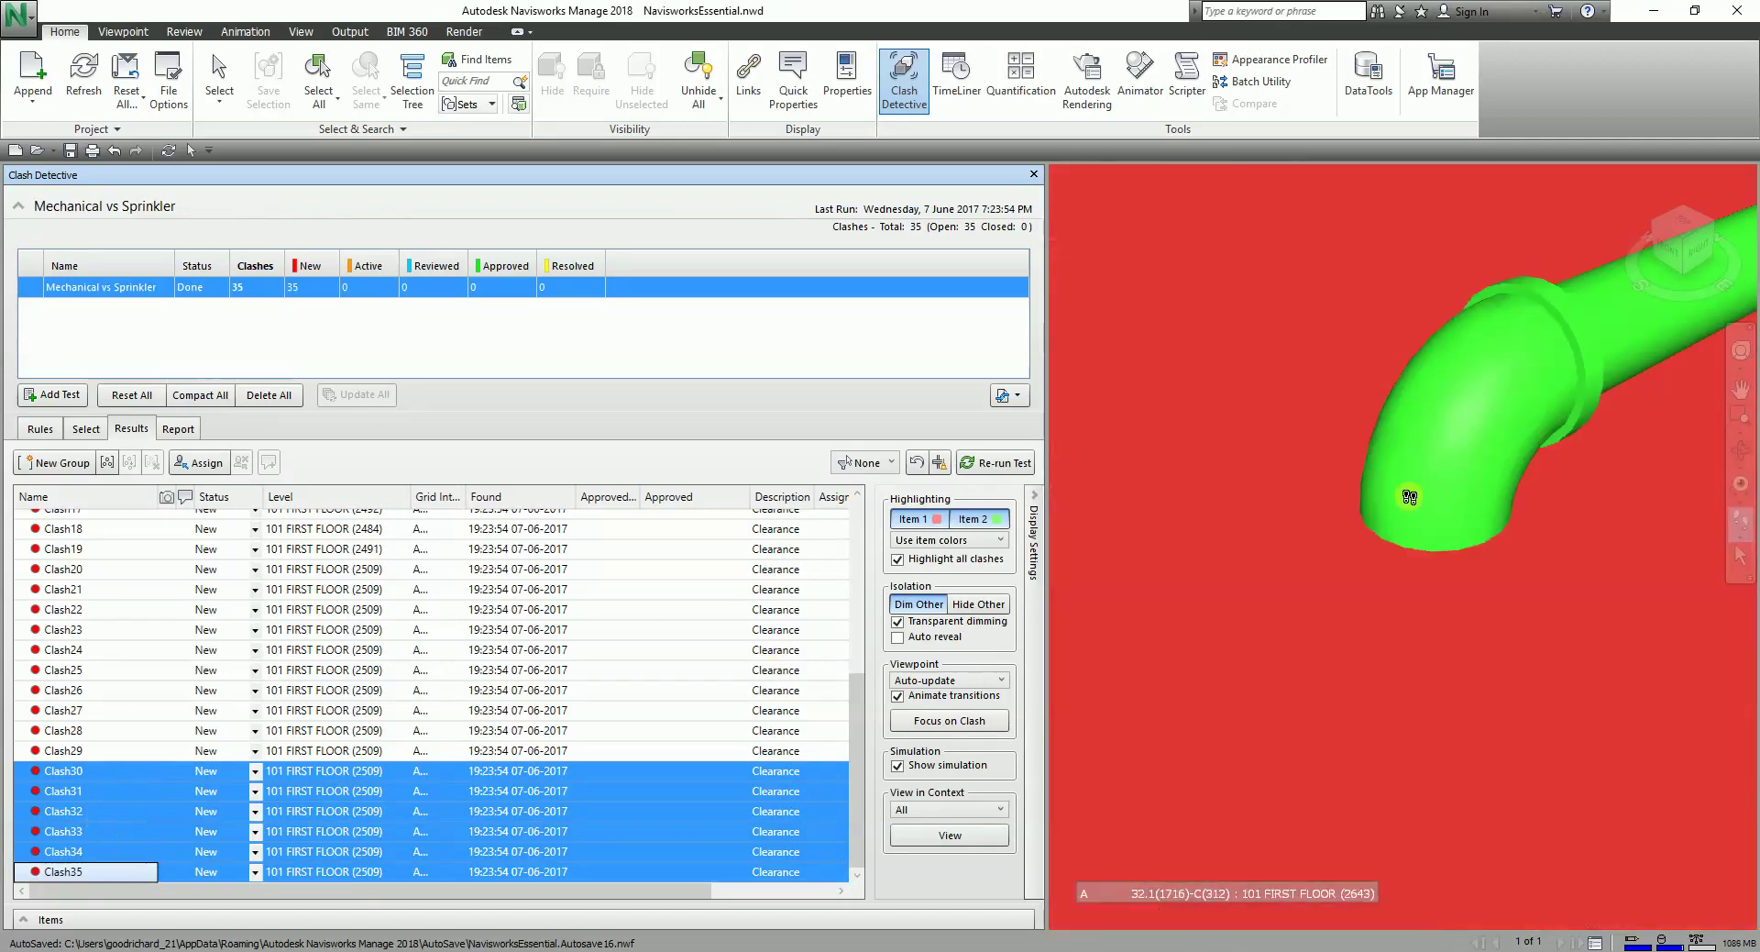
{"action": "left_click_drag", "start_coordinate": [1409, 496], "coordinate": [1537, 450]}
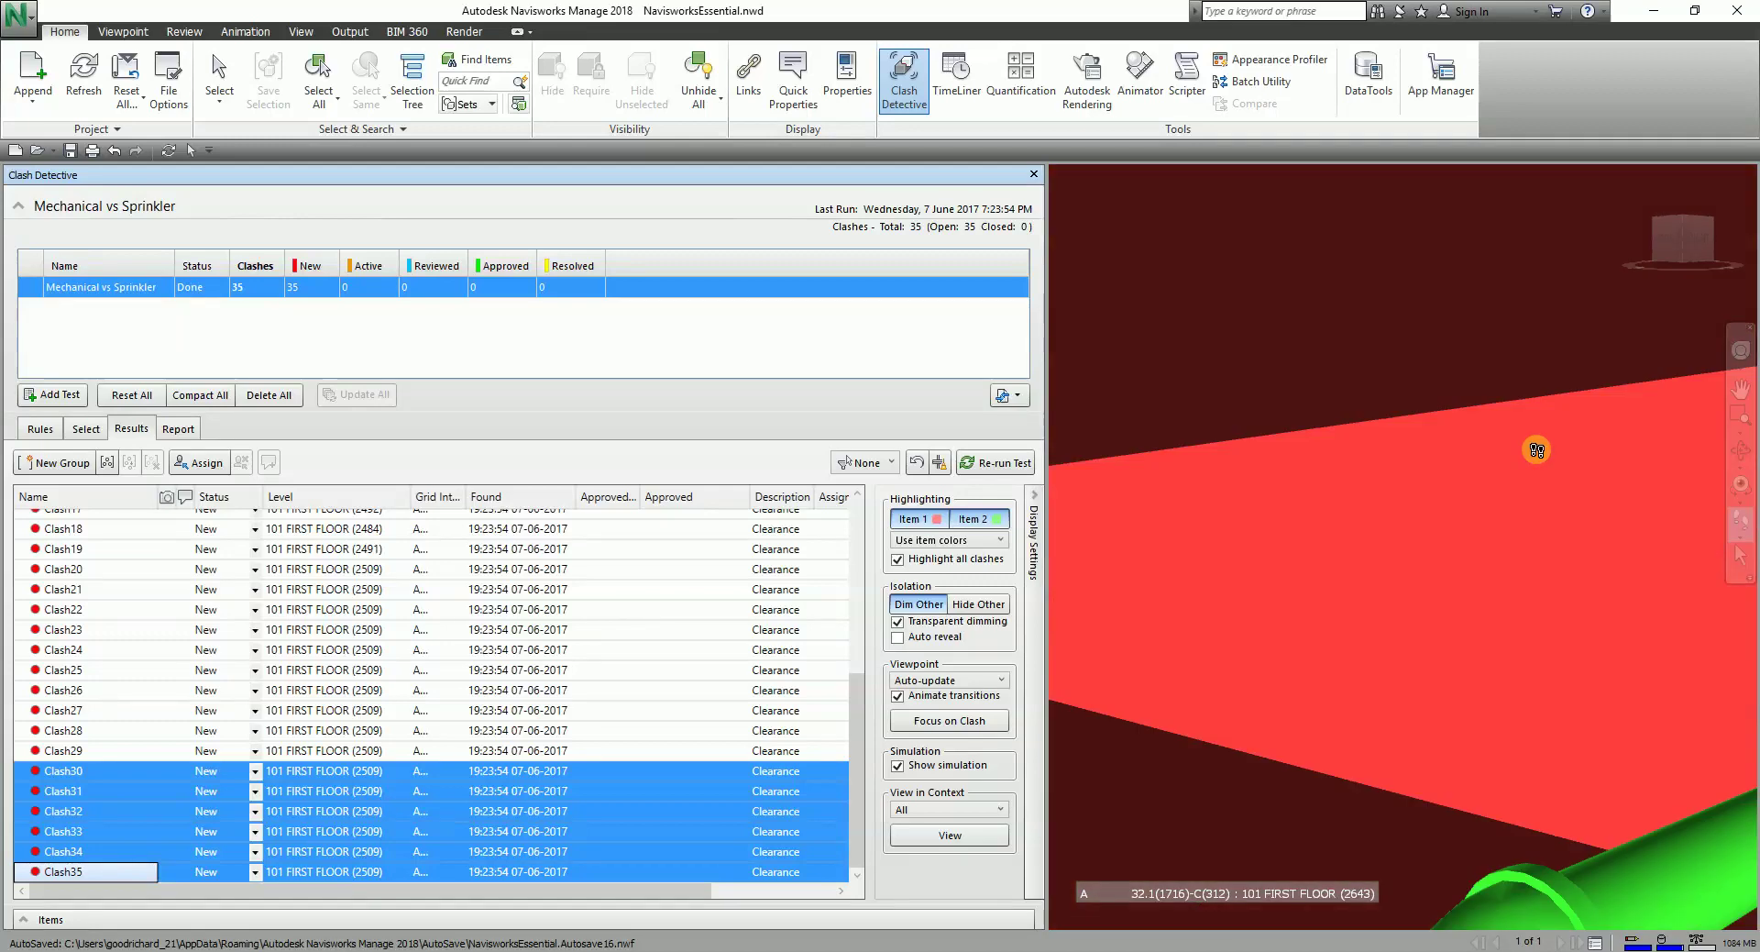
{"action": "left_click", "coordinate": [1740, 449]}
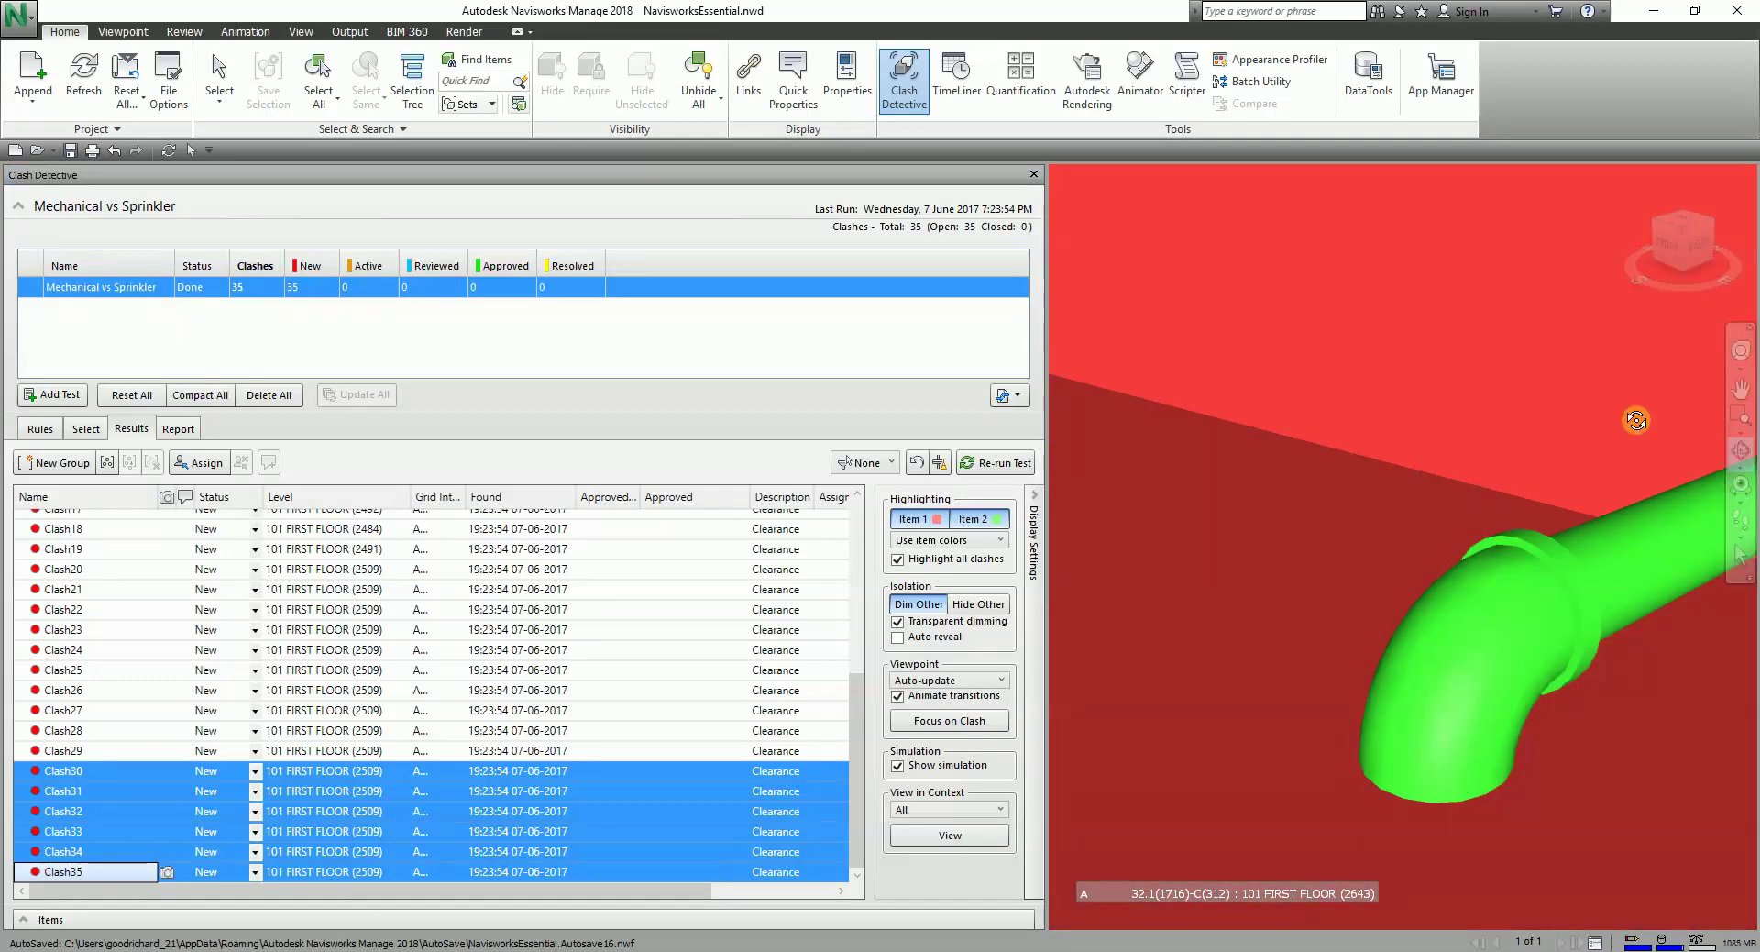
{"action": "scroll", "coordinate": [1439, 396], "scroll_direction": "down", "scroll_amount": 10}
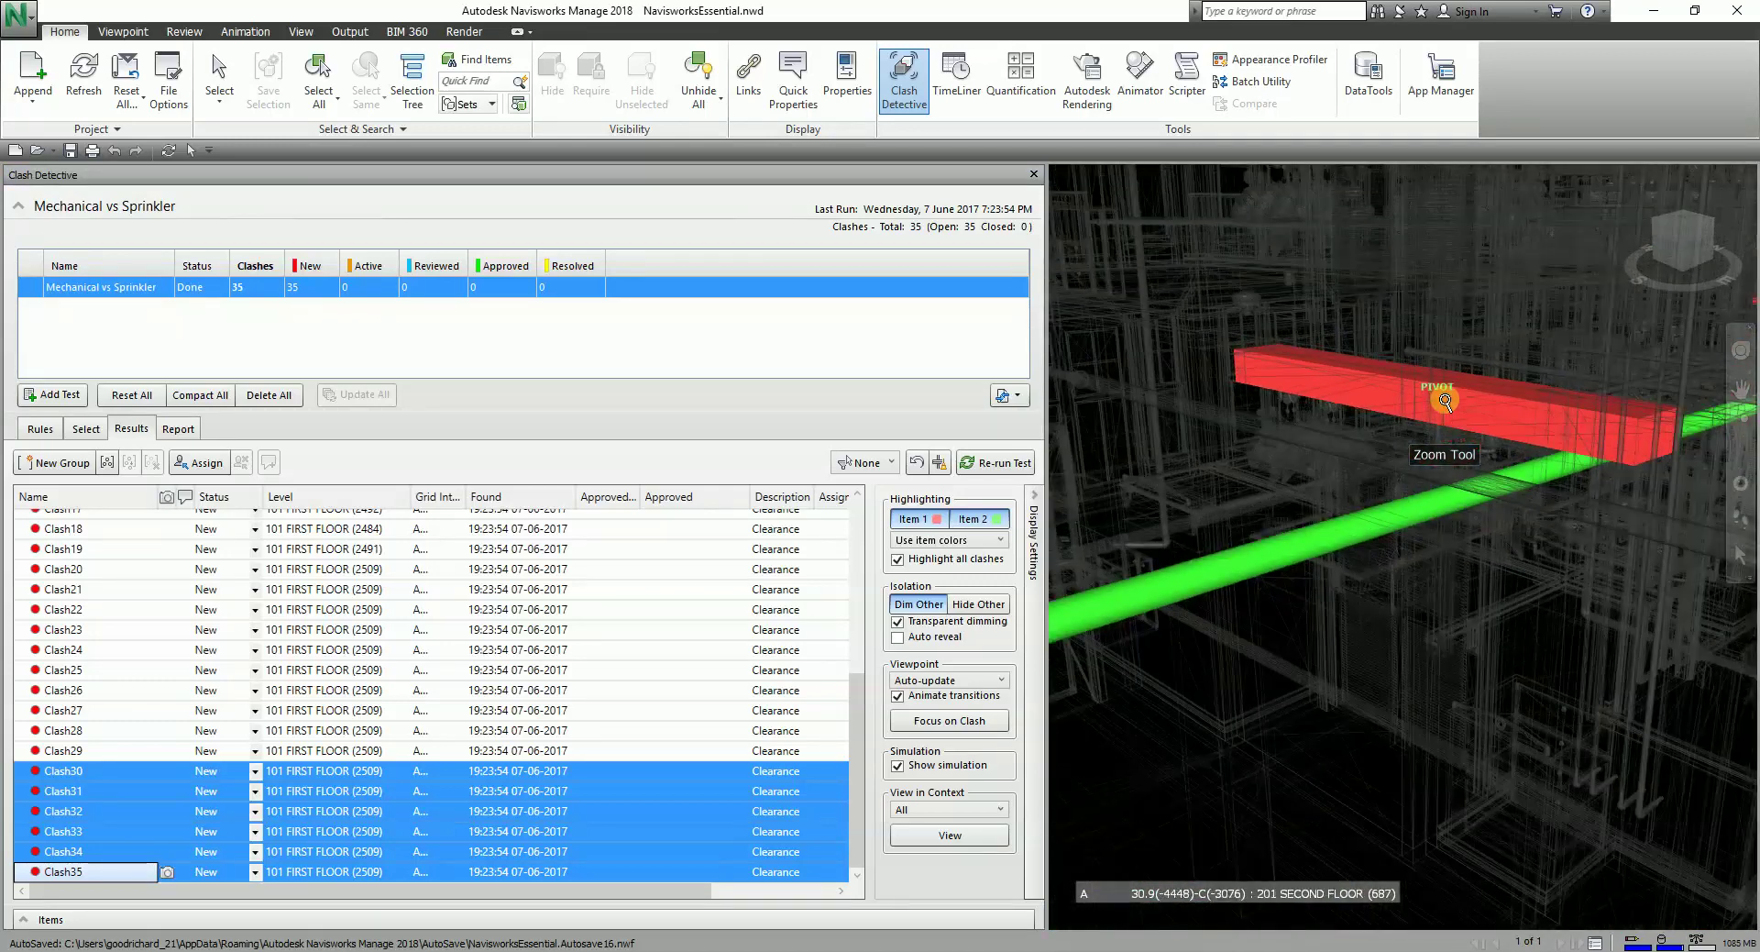
{"action": "scroll", "coordinate": [1445, 399], "scroll_direction": "down", "scroll_amount": 5}
{"action": "middle_click_drag", "start_coordinate": [1382, 507], "coordinate": [1292, 521]}
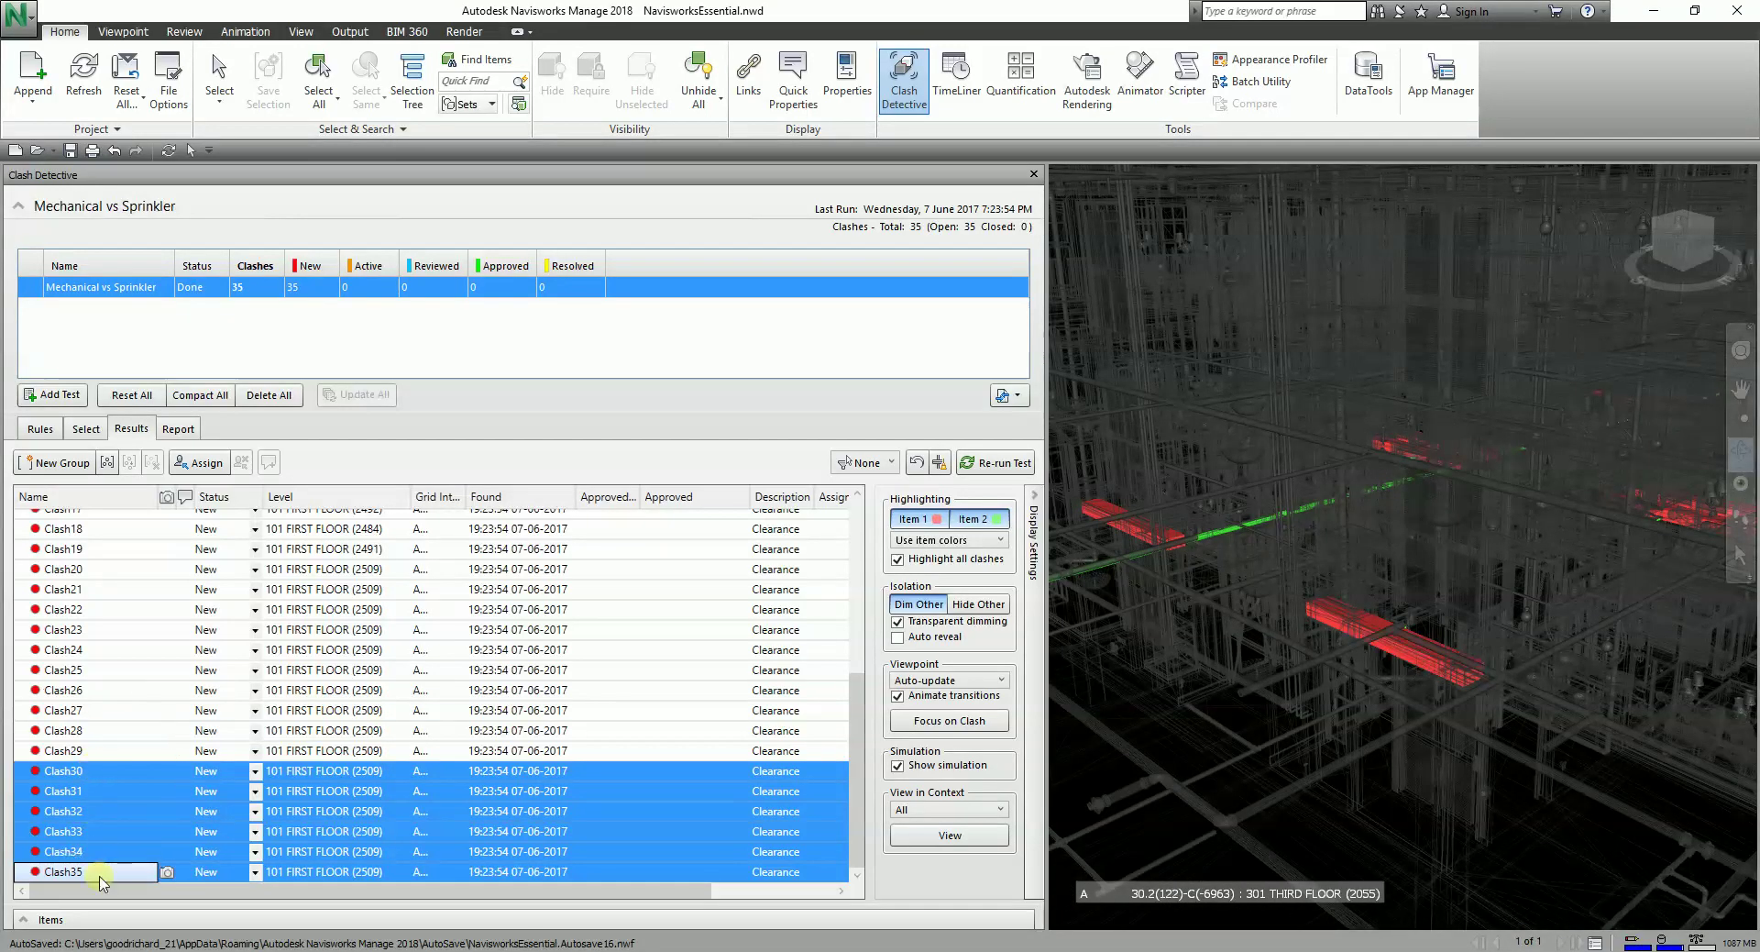
{"action": "middle_click_drag", "start_coordinate": [1349, 598], "coordinate": [1332, 582], "text": "shift"}
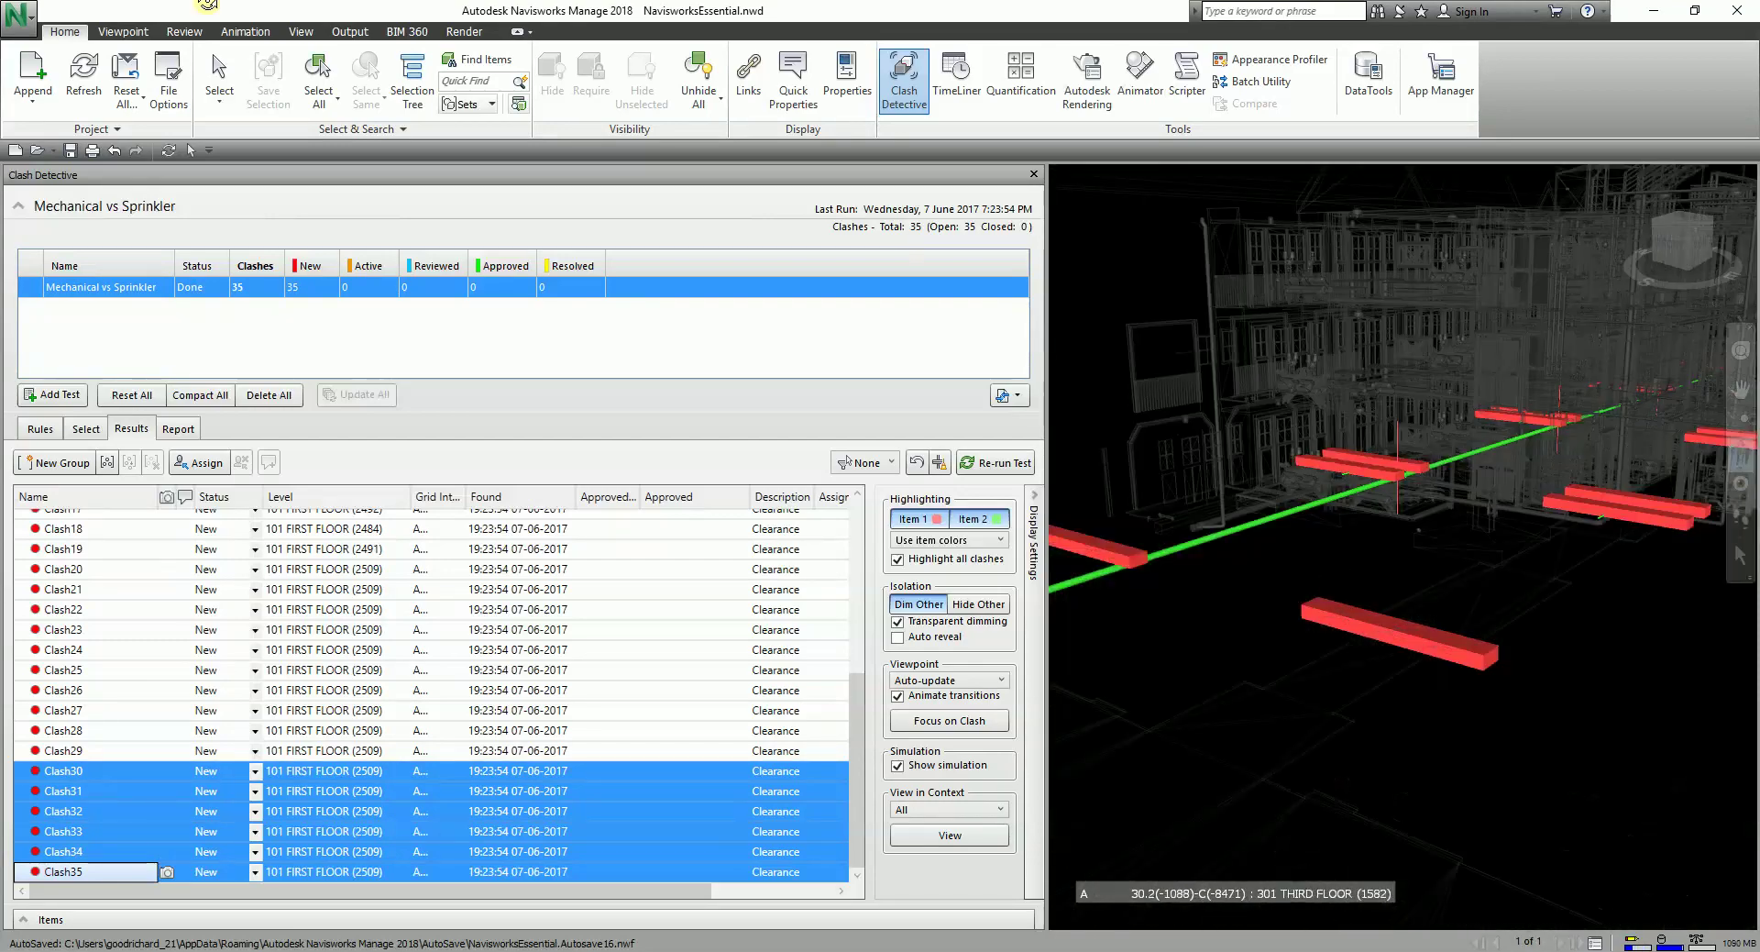
- Change the scene background to plain white
{"action": "left_click", "coordinate": [303, 33]}
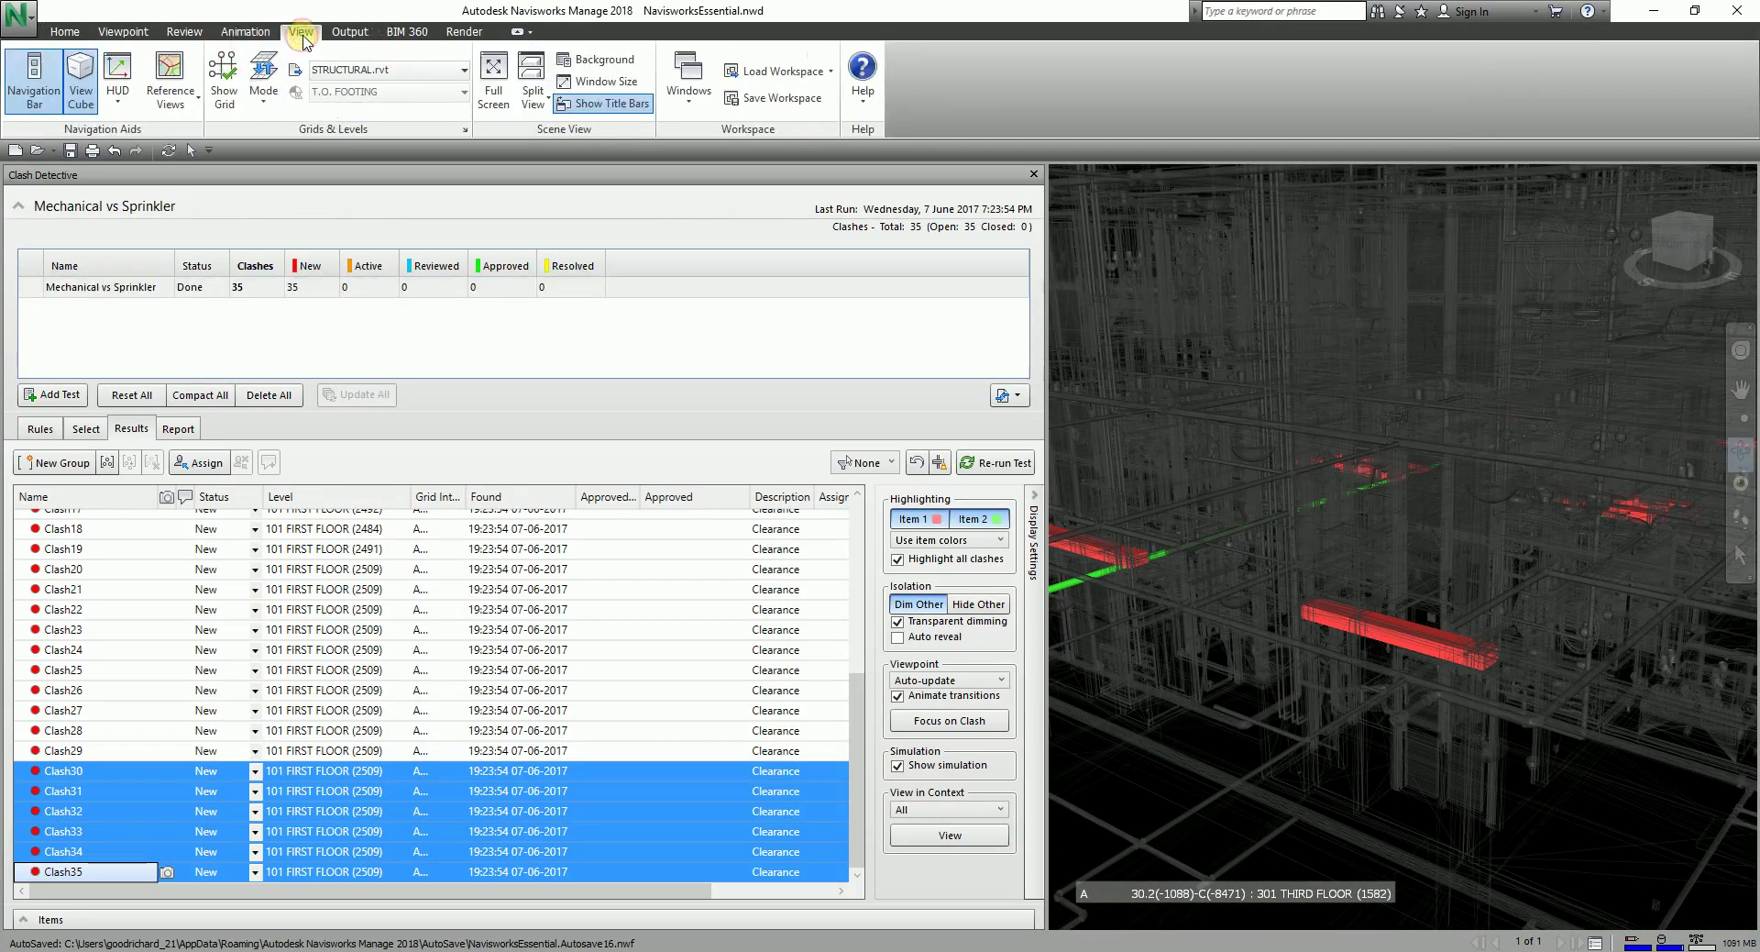
{"action": "left_click", "coordinate": [612, 65]}
{"action": "left_click", "coordinate": [896, 407]}
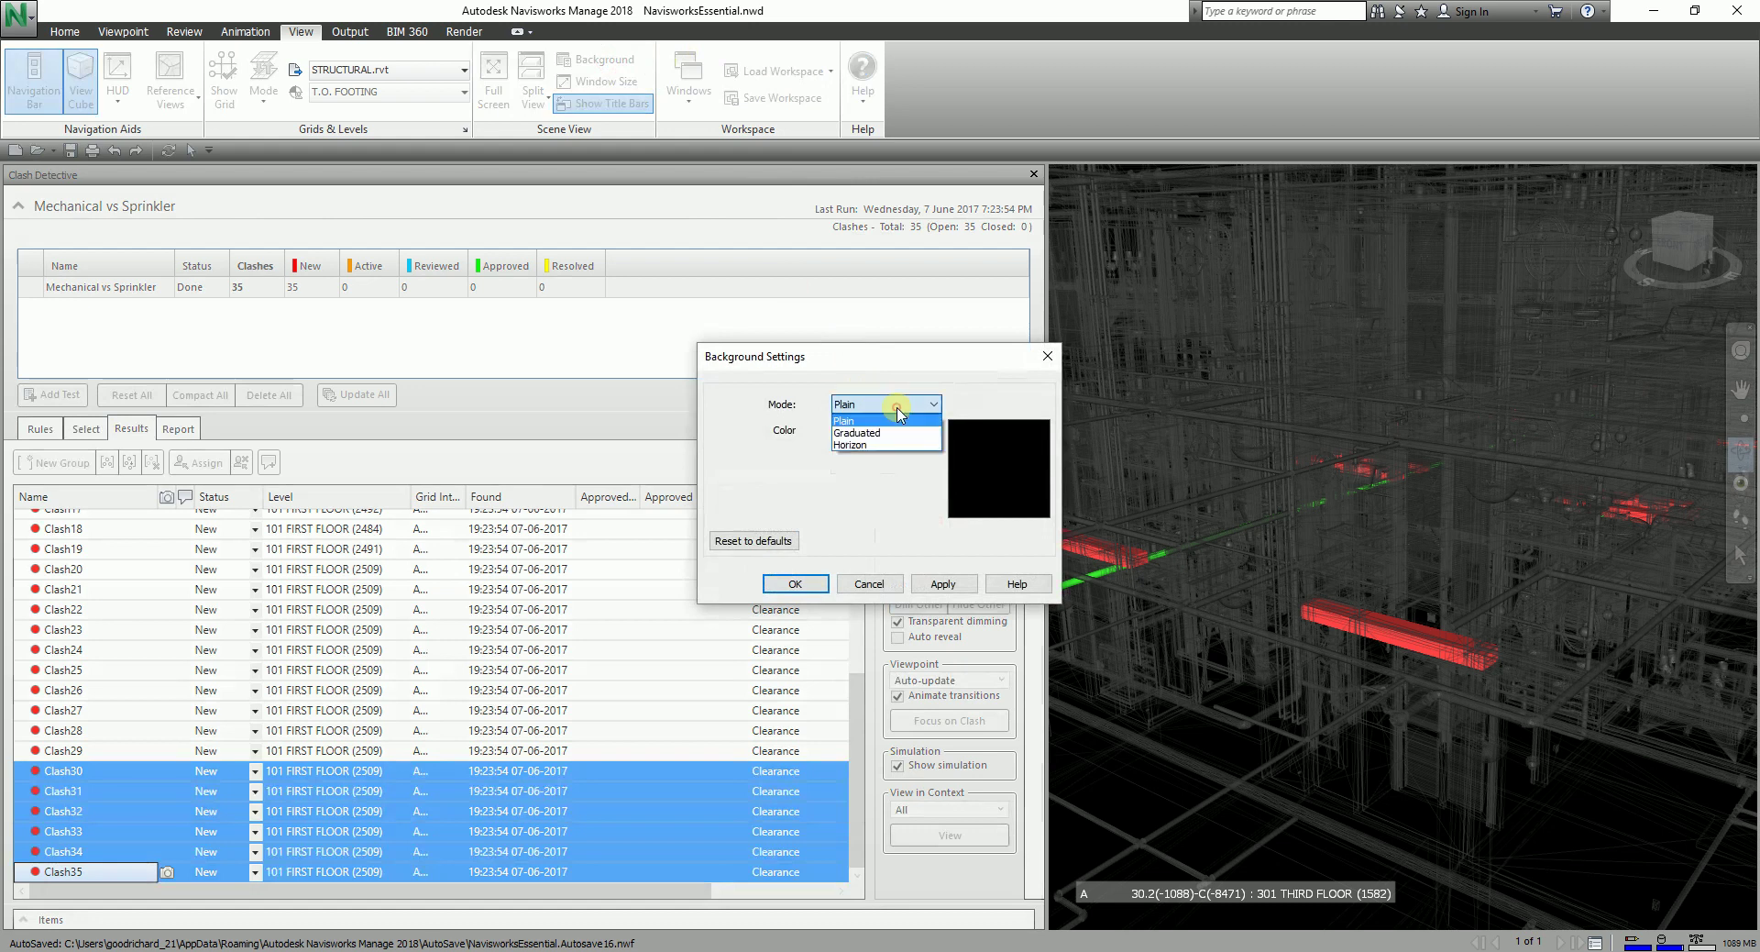
{"action": "left_click", "coordinate": [871, 403]}
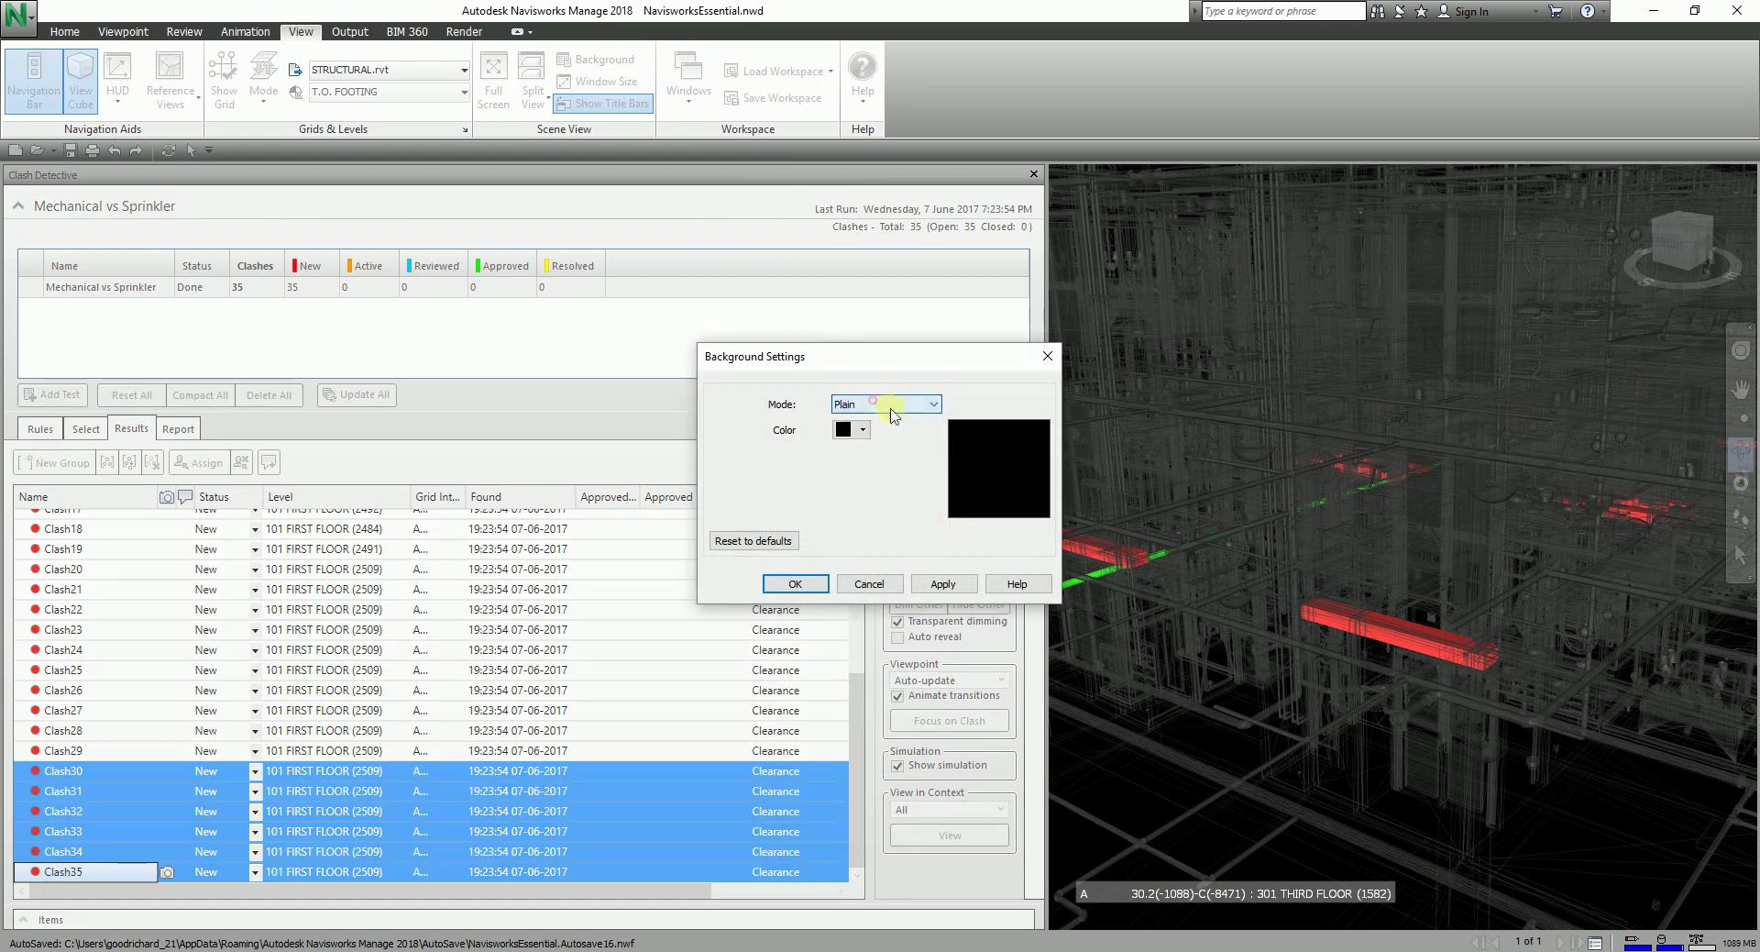
{"action": "left_click", "coordinate": [853, 436]}
{"action": "left_click", "coordinate": [959, 519]}
{"action": "left_click", "coordinate": [795, 584]}
{"action": "mouse_move", "coordinate": [1290, 523]}
{"action": "left_mouse_down"}
{"action": "mouse_move", "coordinate": [1288, 586]}
{"action": "mouse_move", "coordinate": [1325, 572]}
{"action": "left_mouse_up"}
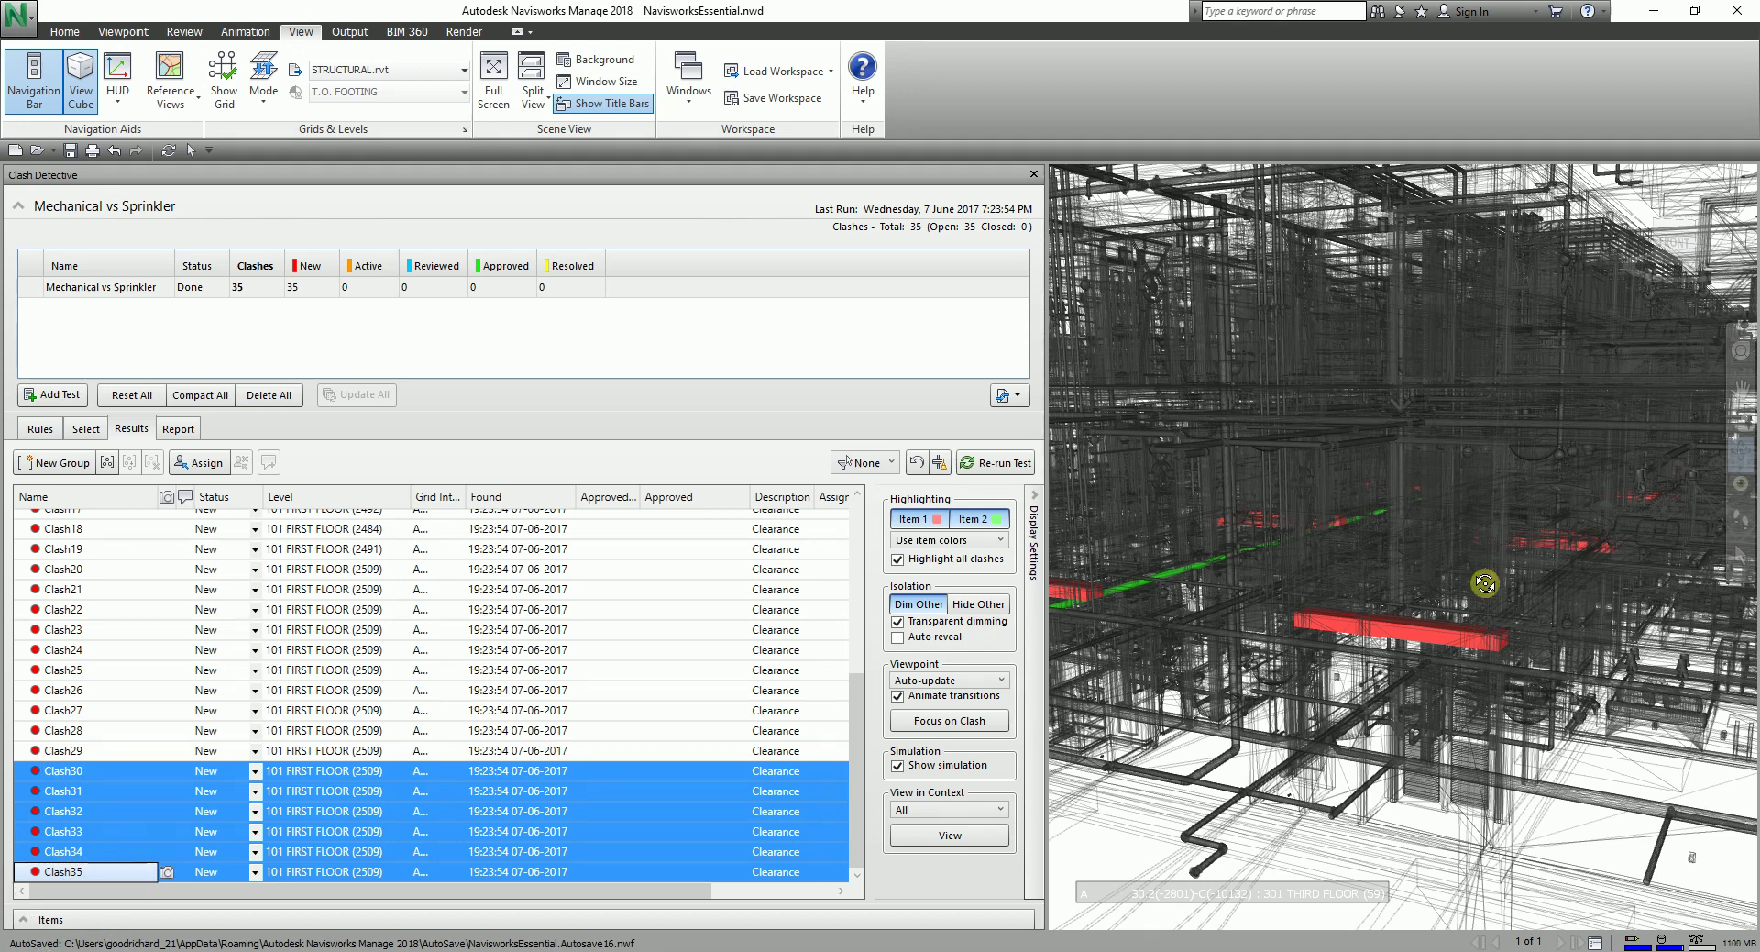
- Group the selected clashes Clash30 to Clash35 and name the group Sprinkler Team A
{"action": "left_click", "coordinate": [108, 463]}
{"action": "left_click", "coordinate": [119, 752]}
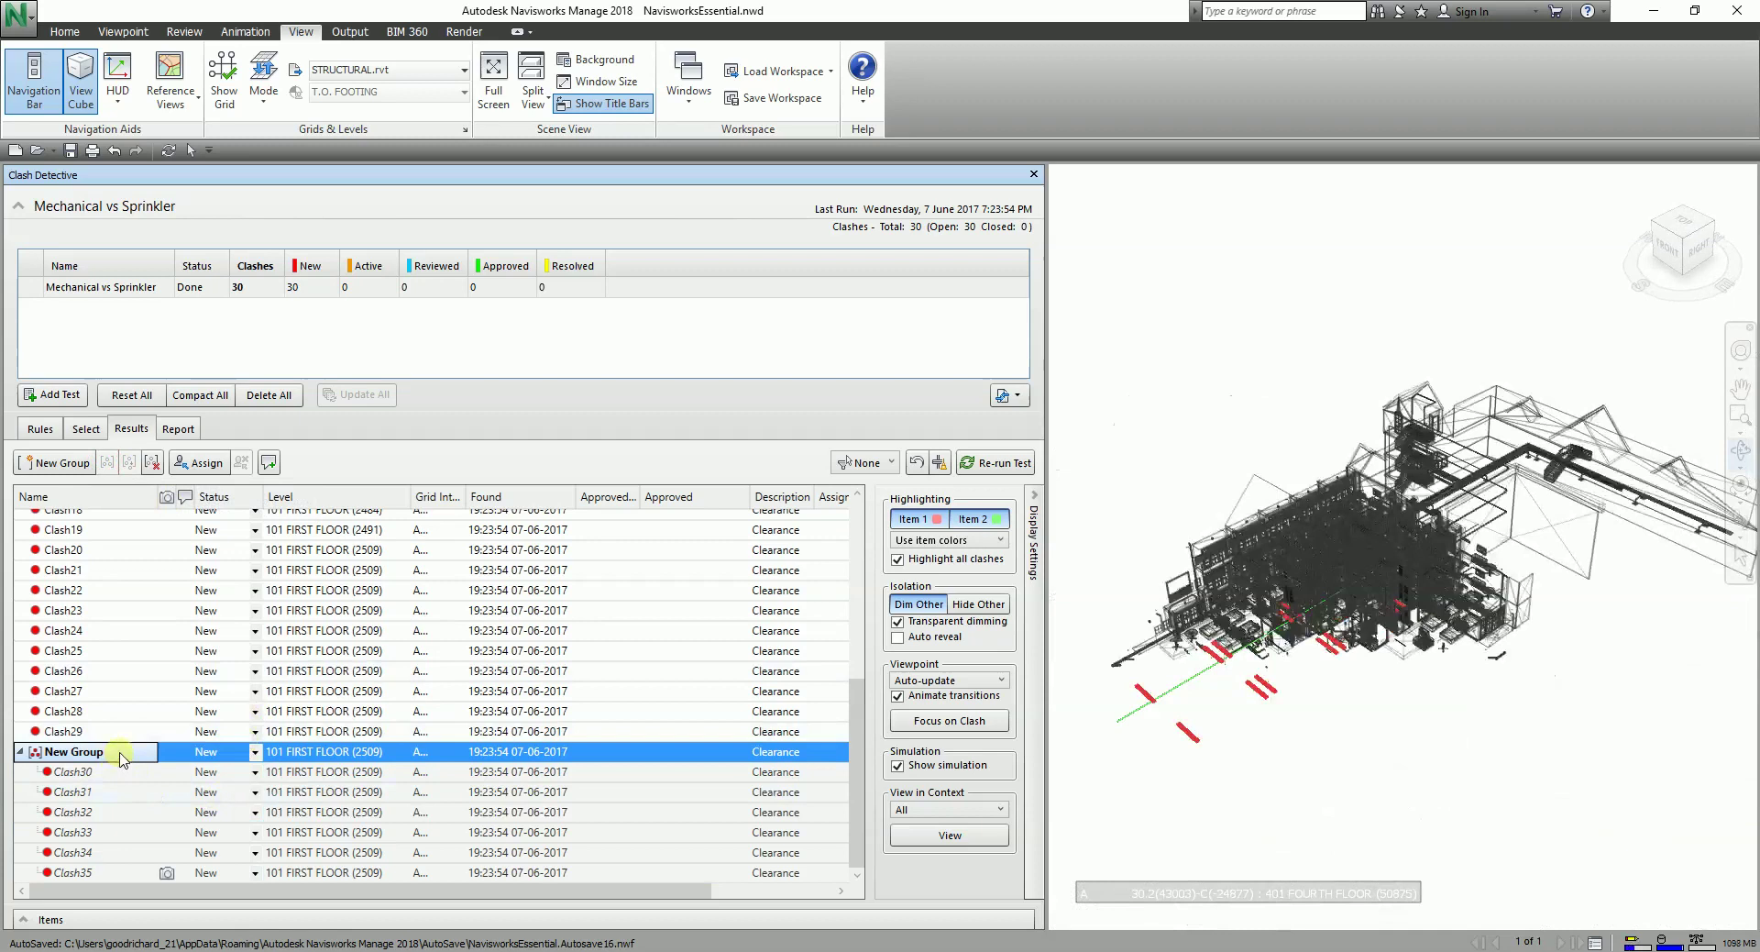
{"action": "left_click", "coordinate": [128, 752]}
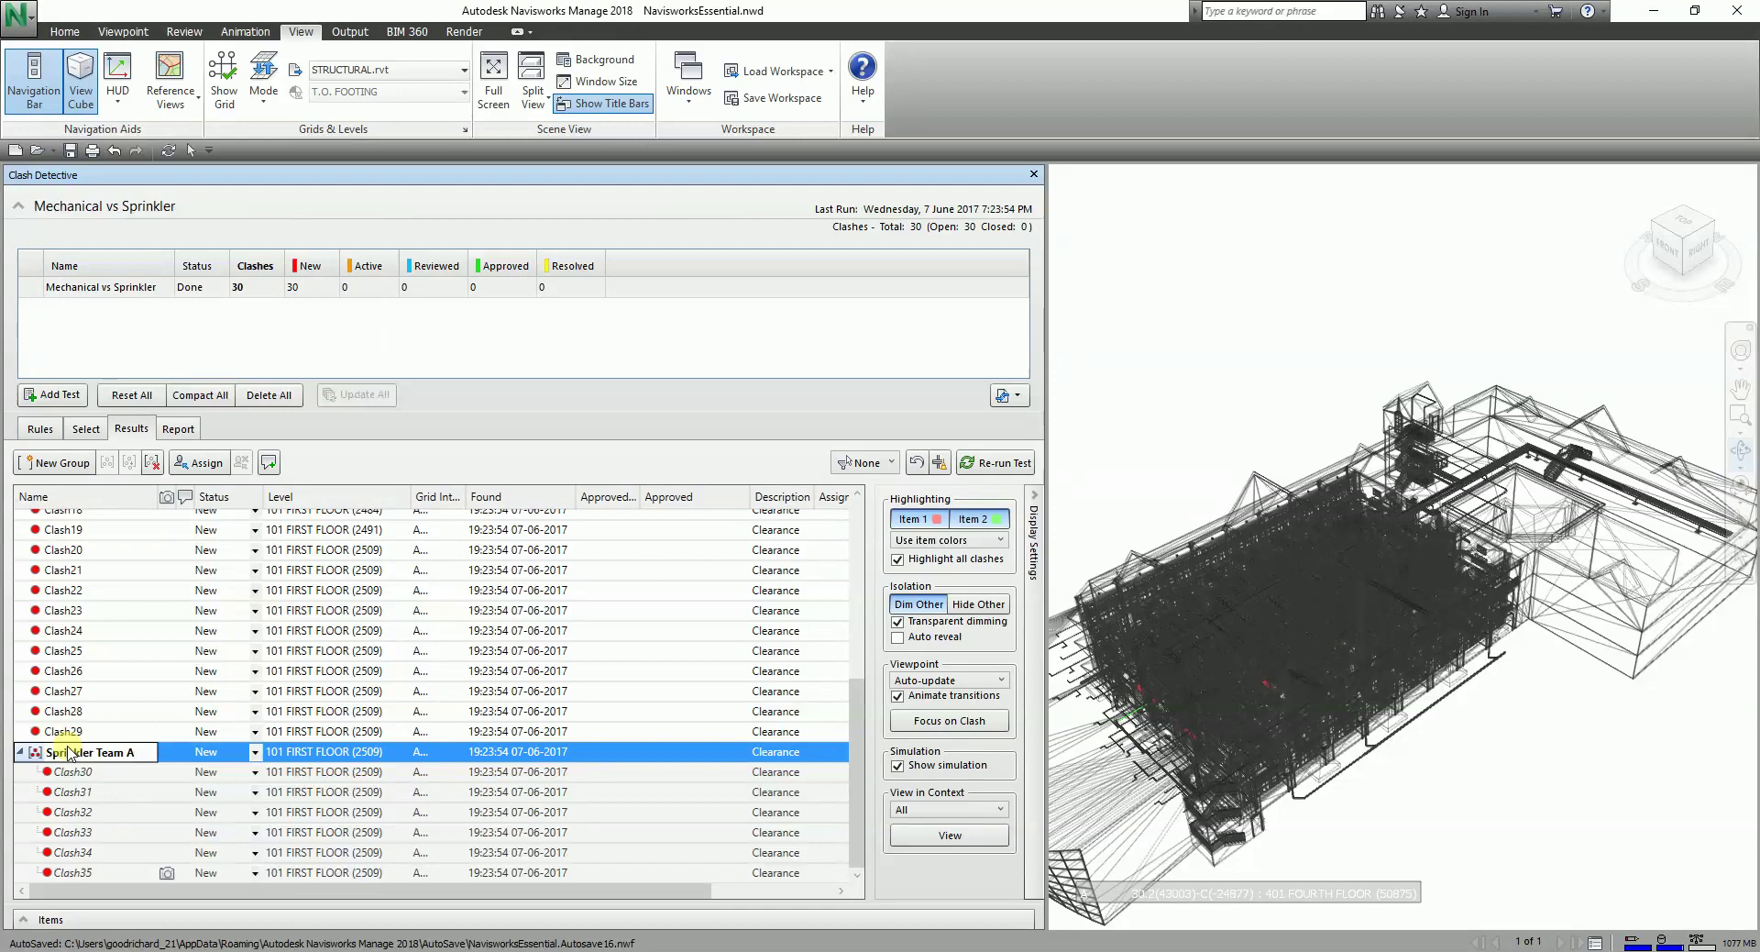
{"action": "key", "text": "Return"}
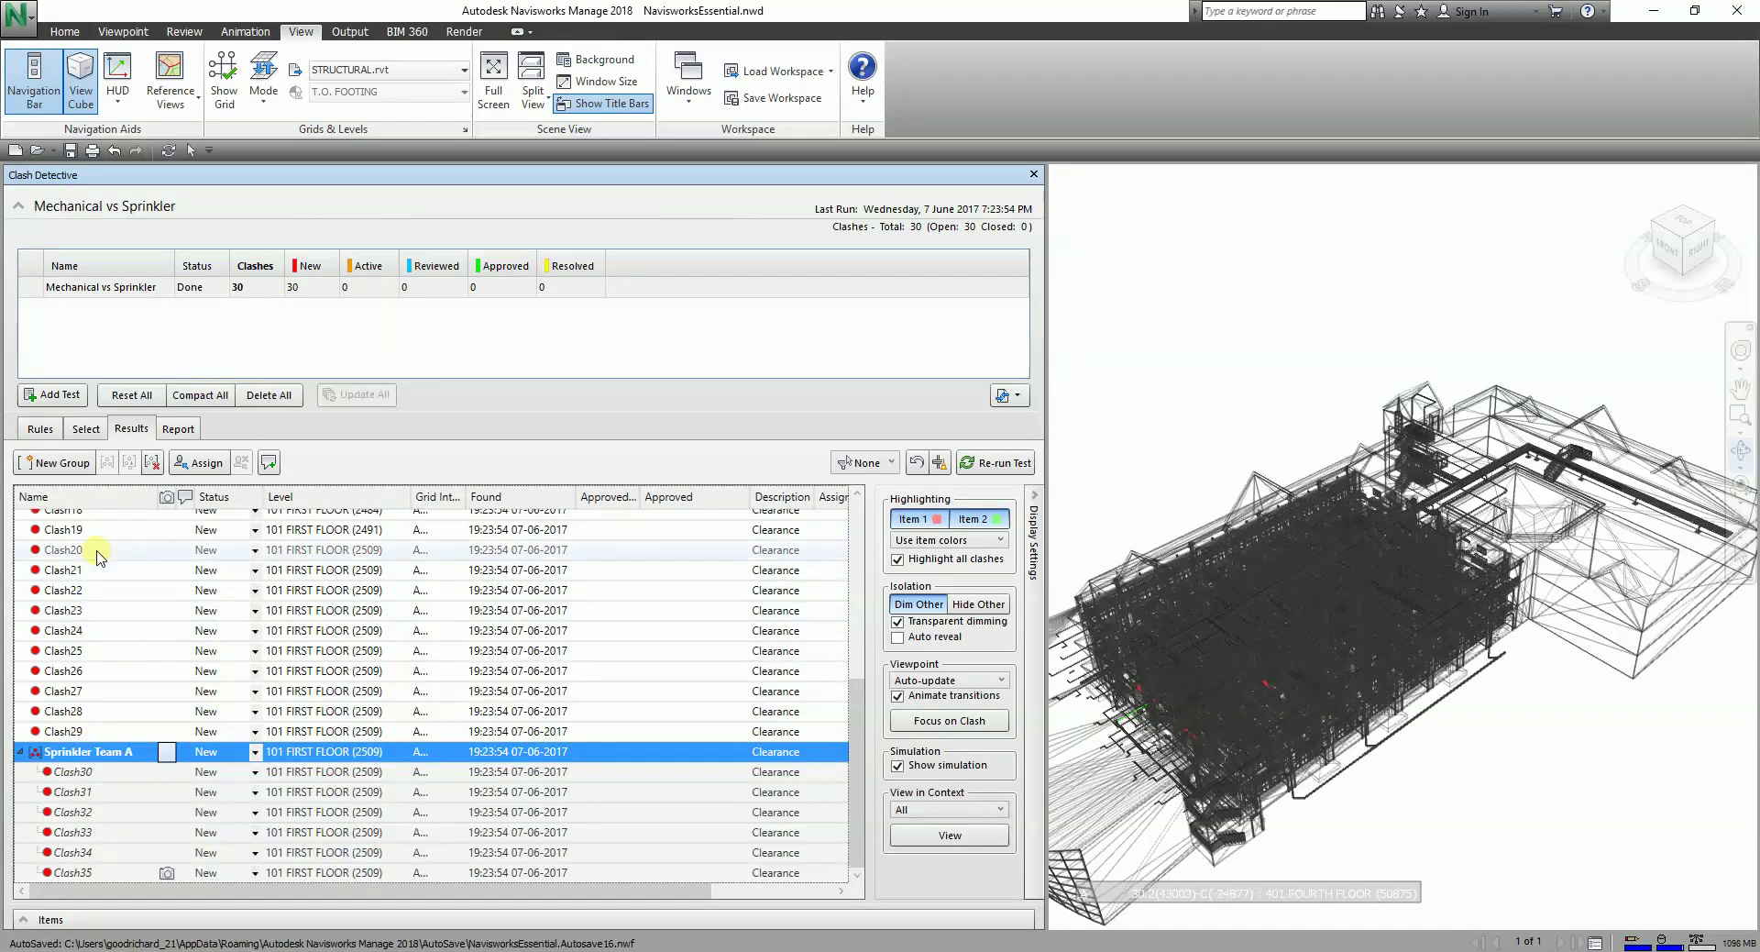
- Group Clash20 through Clash29 and name the group Sprinkler Team B
{"action": "left_click", "coordinate": [91, 550]}
{"action": "left_click", "coordinate": [108, 731], "text": "shift"}
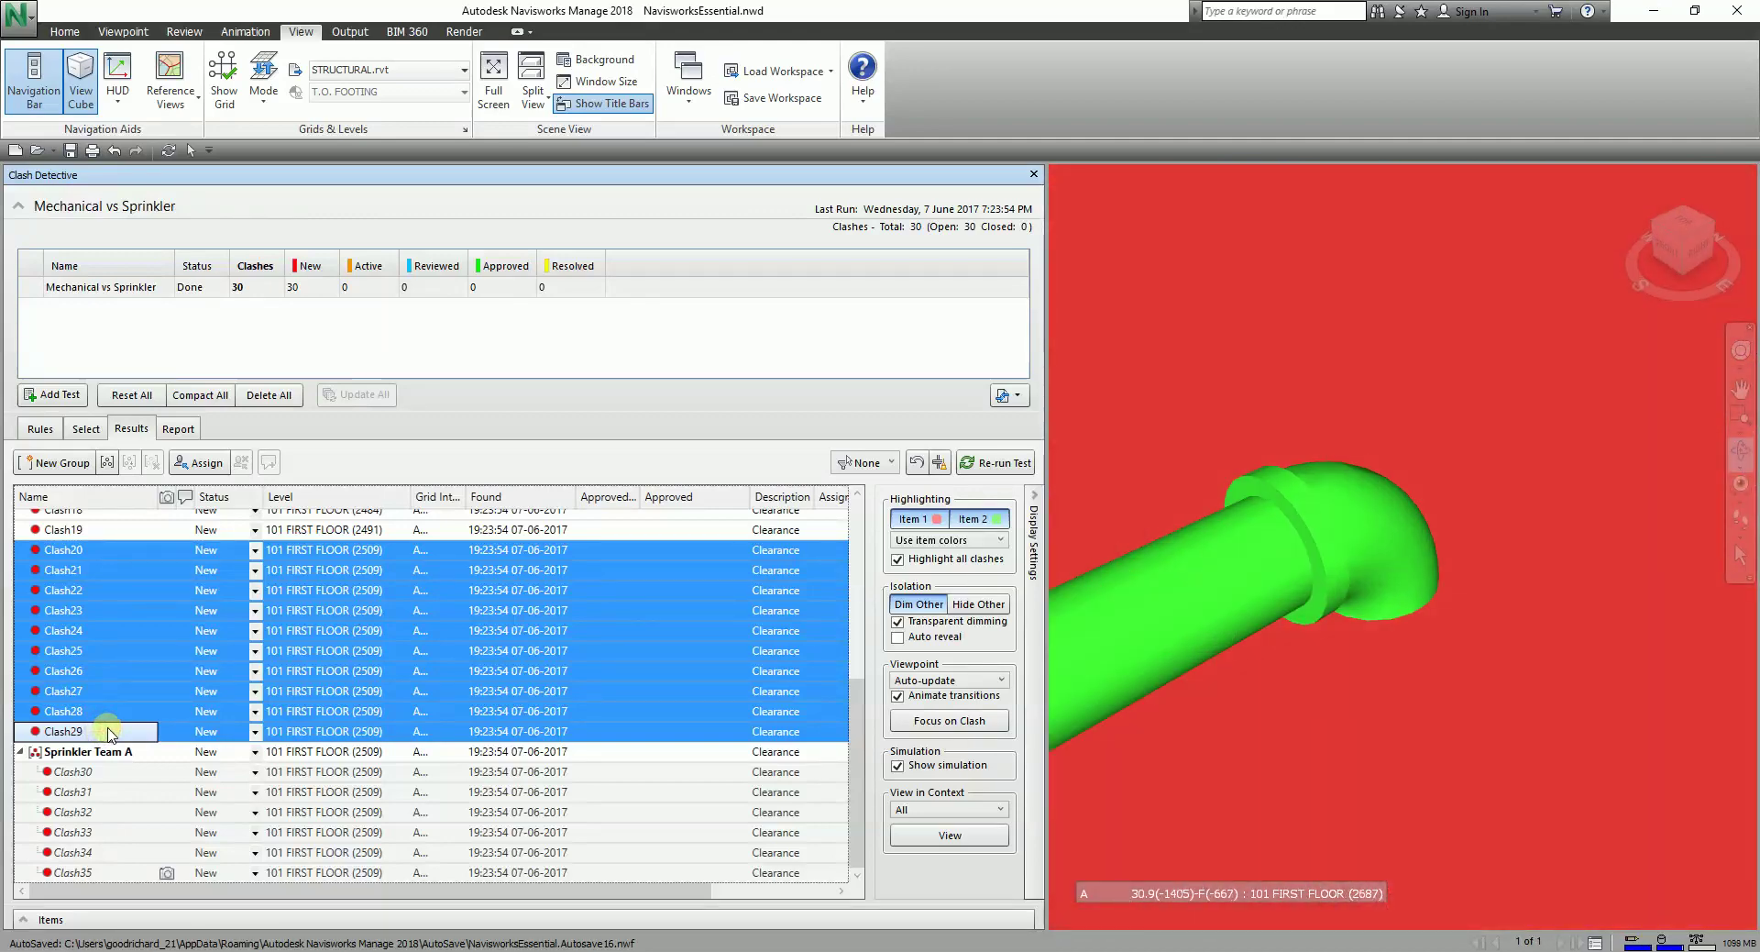
{"action": "left_click", "coordinate": [107, 463]}
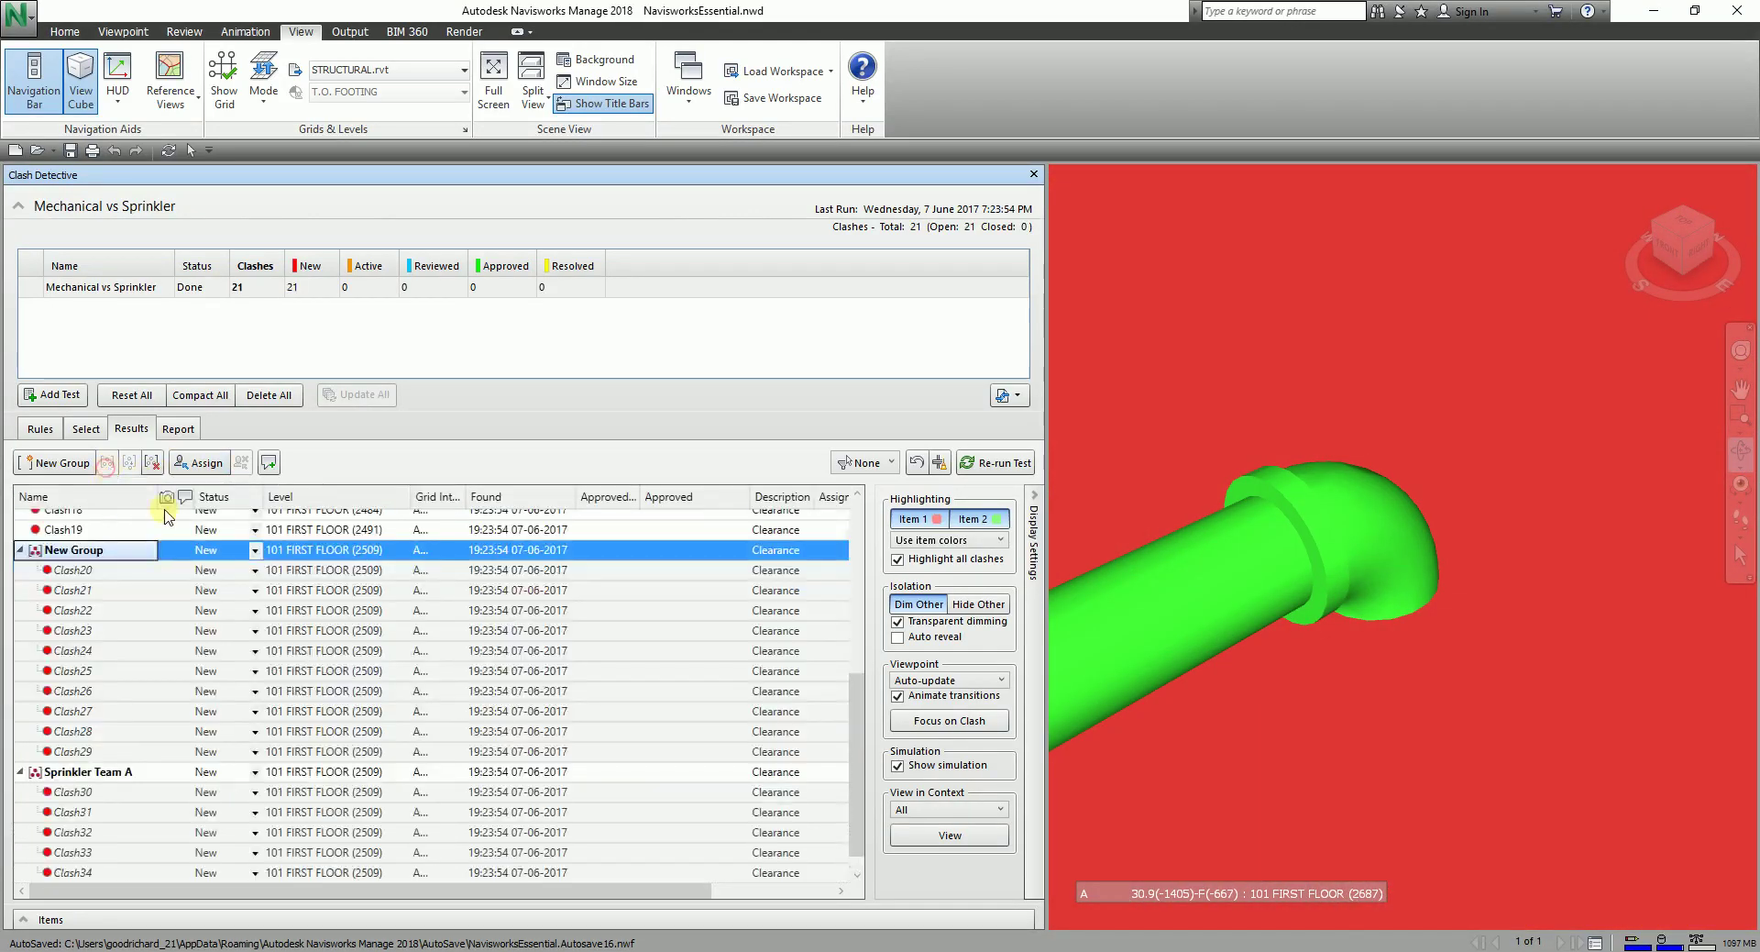
{"action": "left_click", "coordinate": [127, 549]}
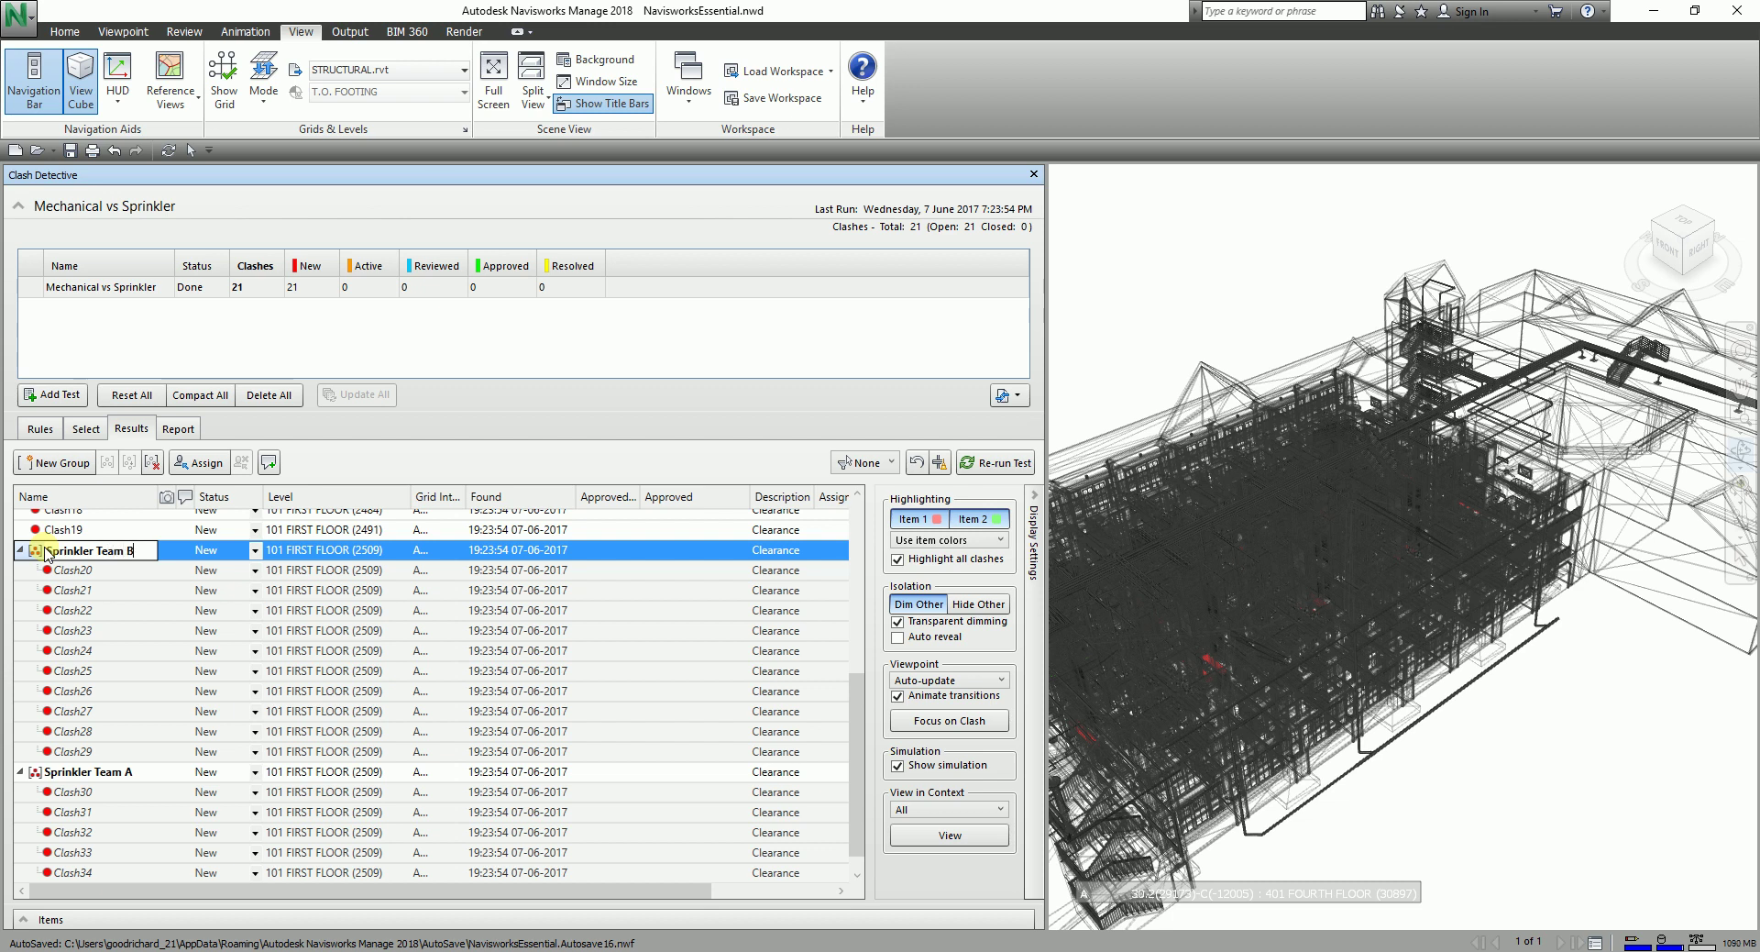
{"action": "left_click", "coordinate": [1269, 471]}
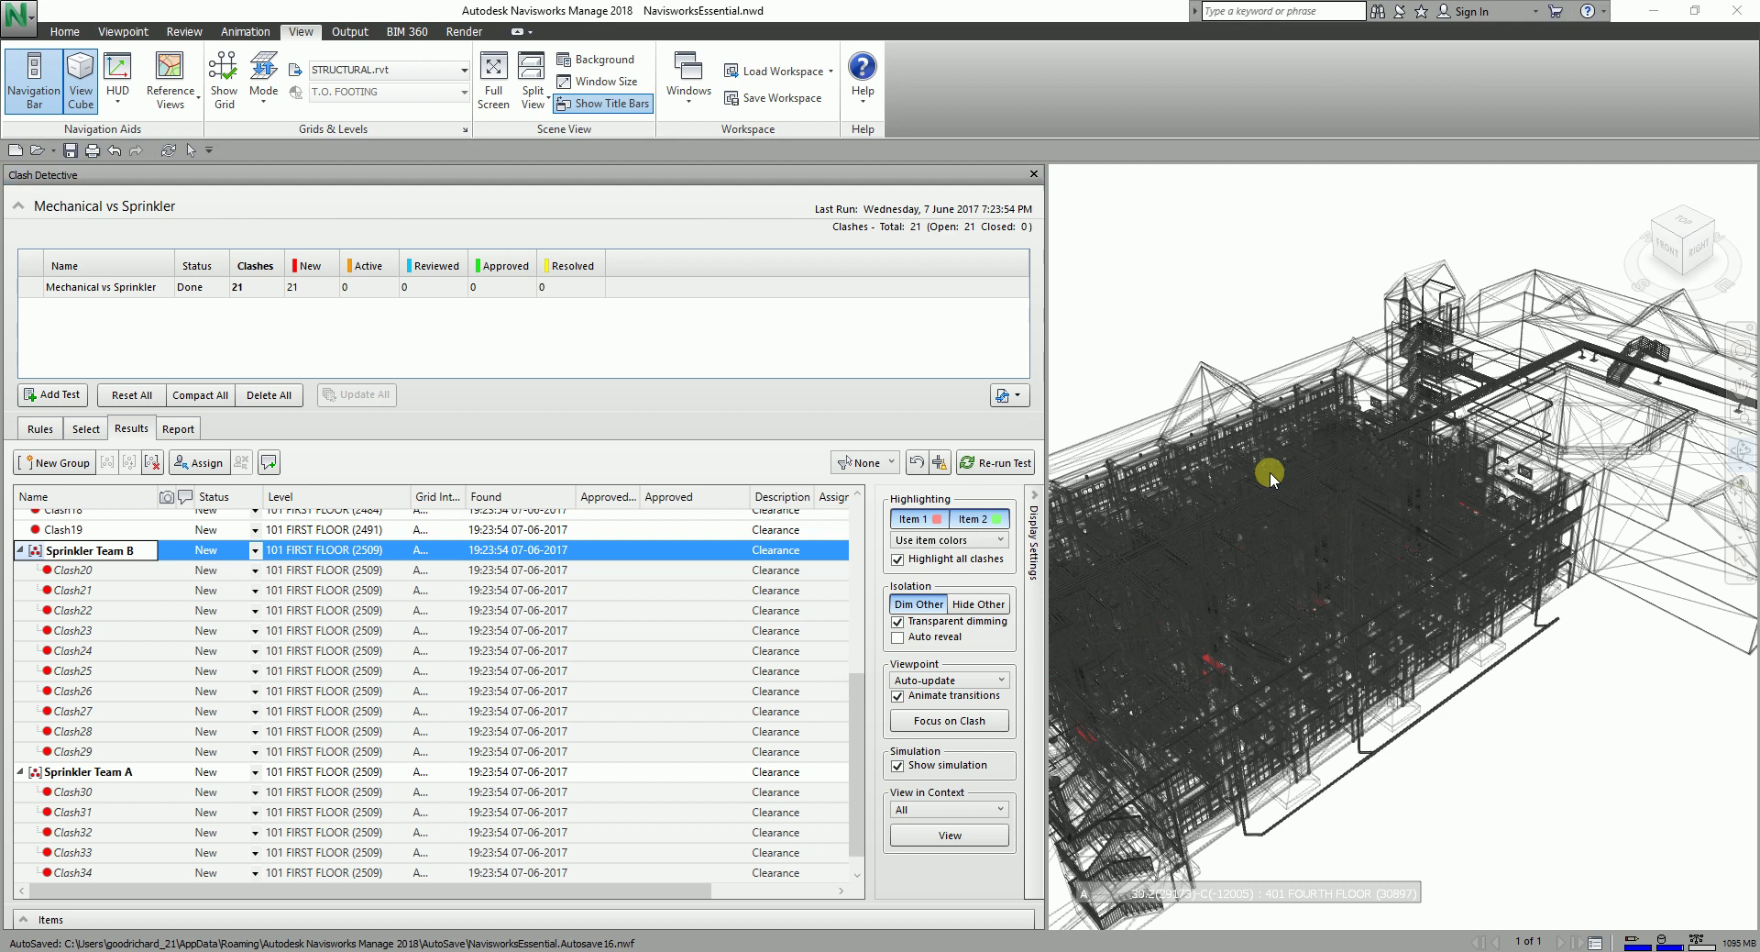
{"action": "left_click", "coordinate": [143, 553]}
{"action": "left_click_drag", "start_coordinate": [143, 553], "coordinate": [101, 779]}
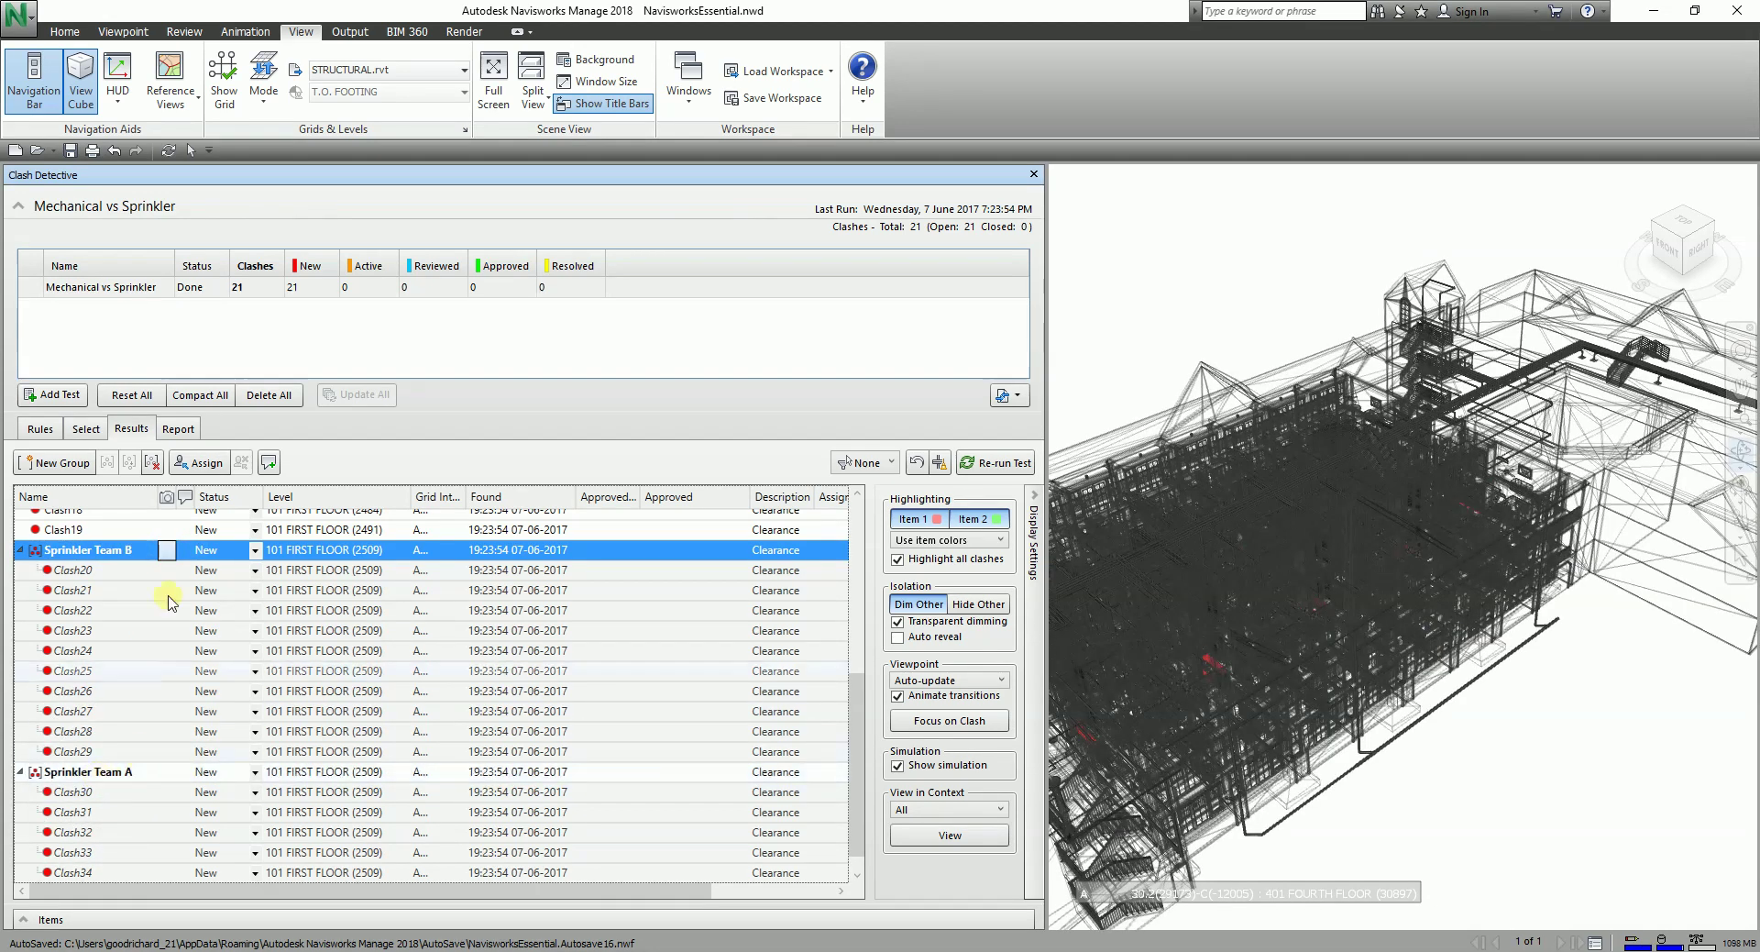
- Examine Clash20, Clash21 and Clash22 of the Sprinkler Team B group one after another in the model
{"action": "left_click", "coordinate": [115, 571]}
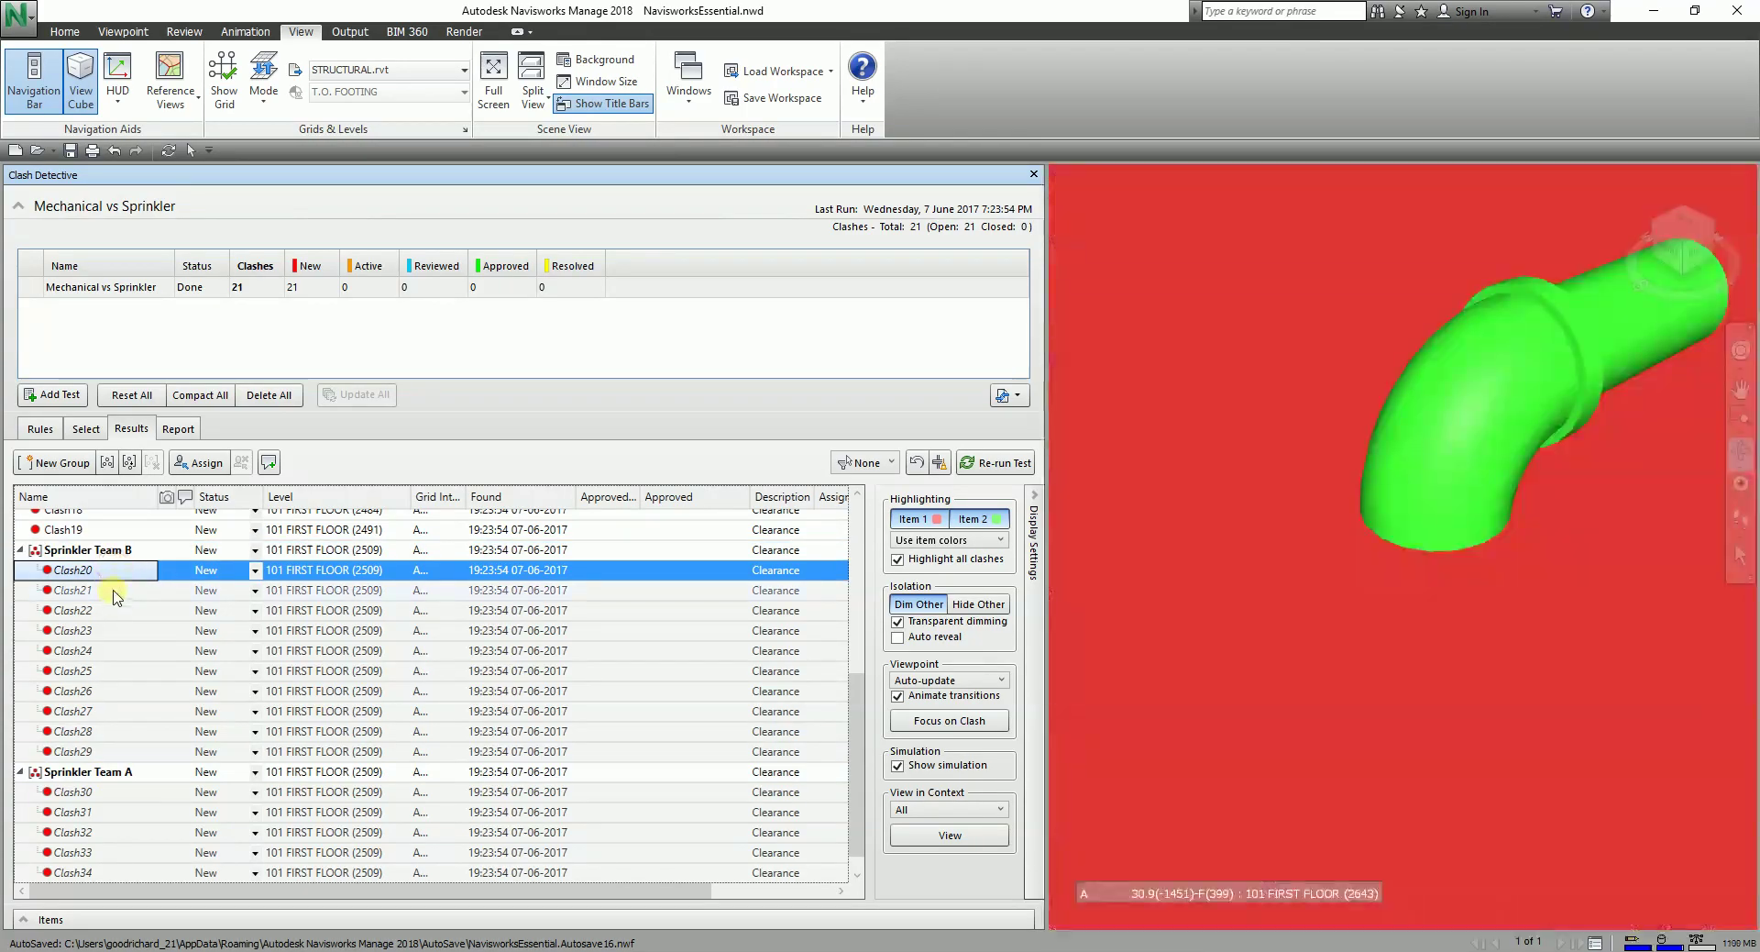
{"action": "left_click", "coordinate": [114, 591]}
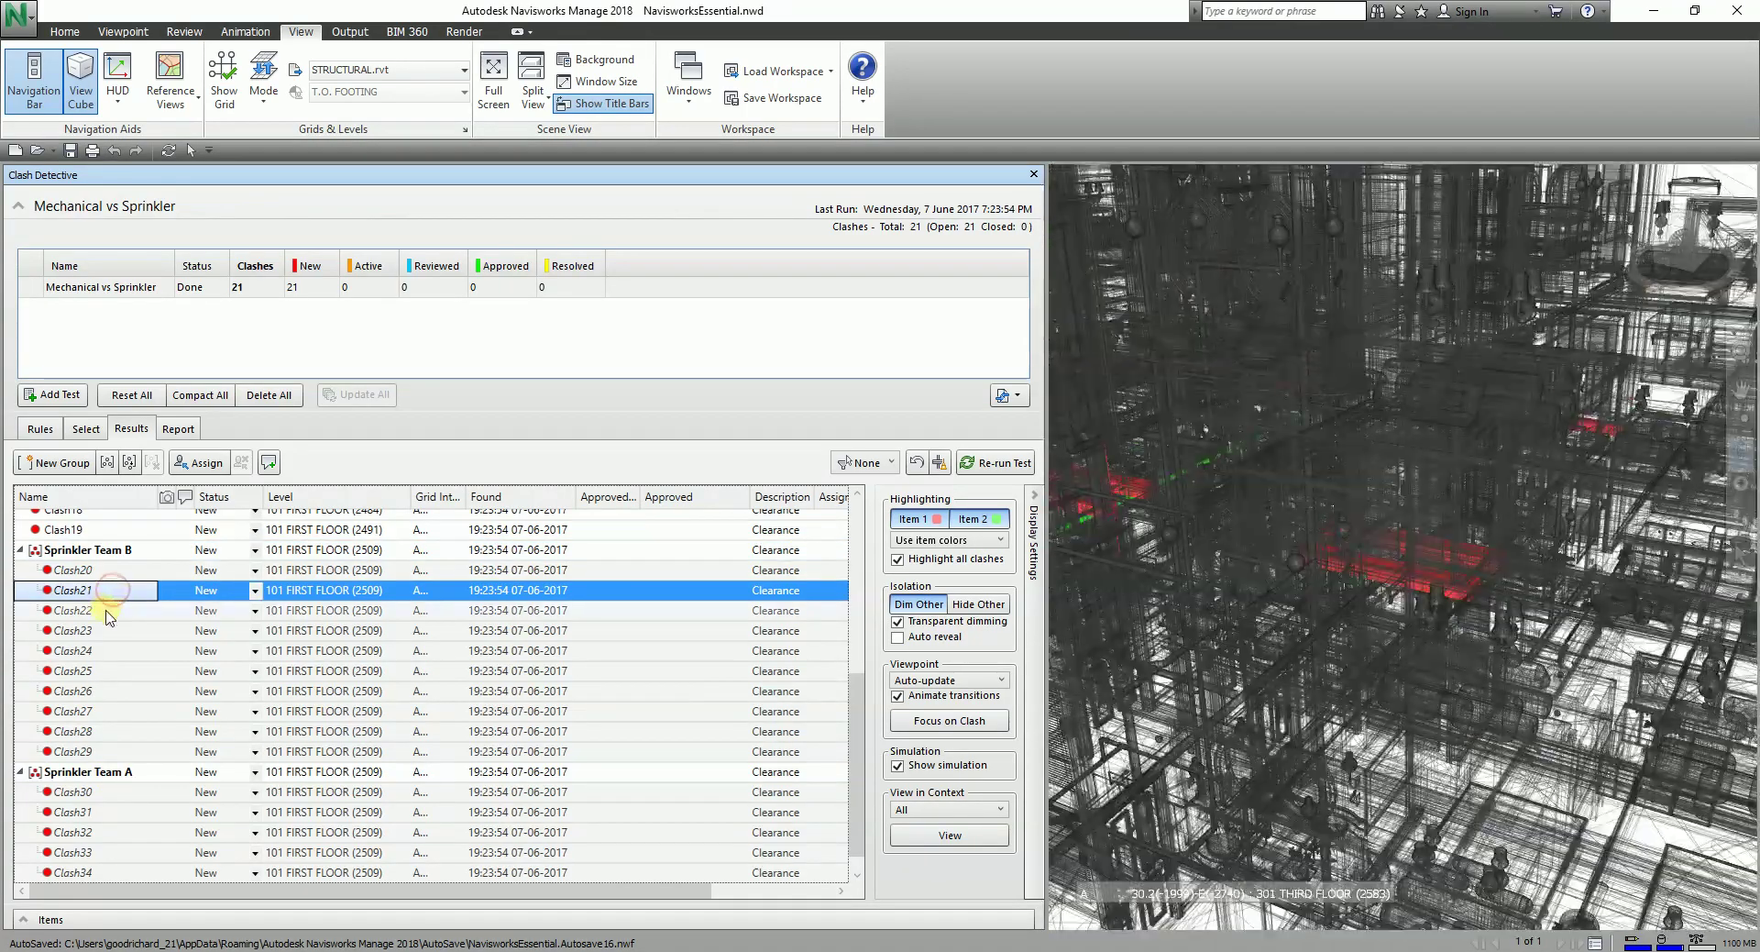
{"action": "left_click", "coordinate": [107, 610]}
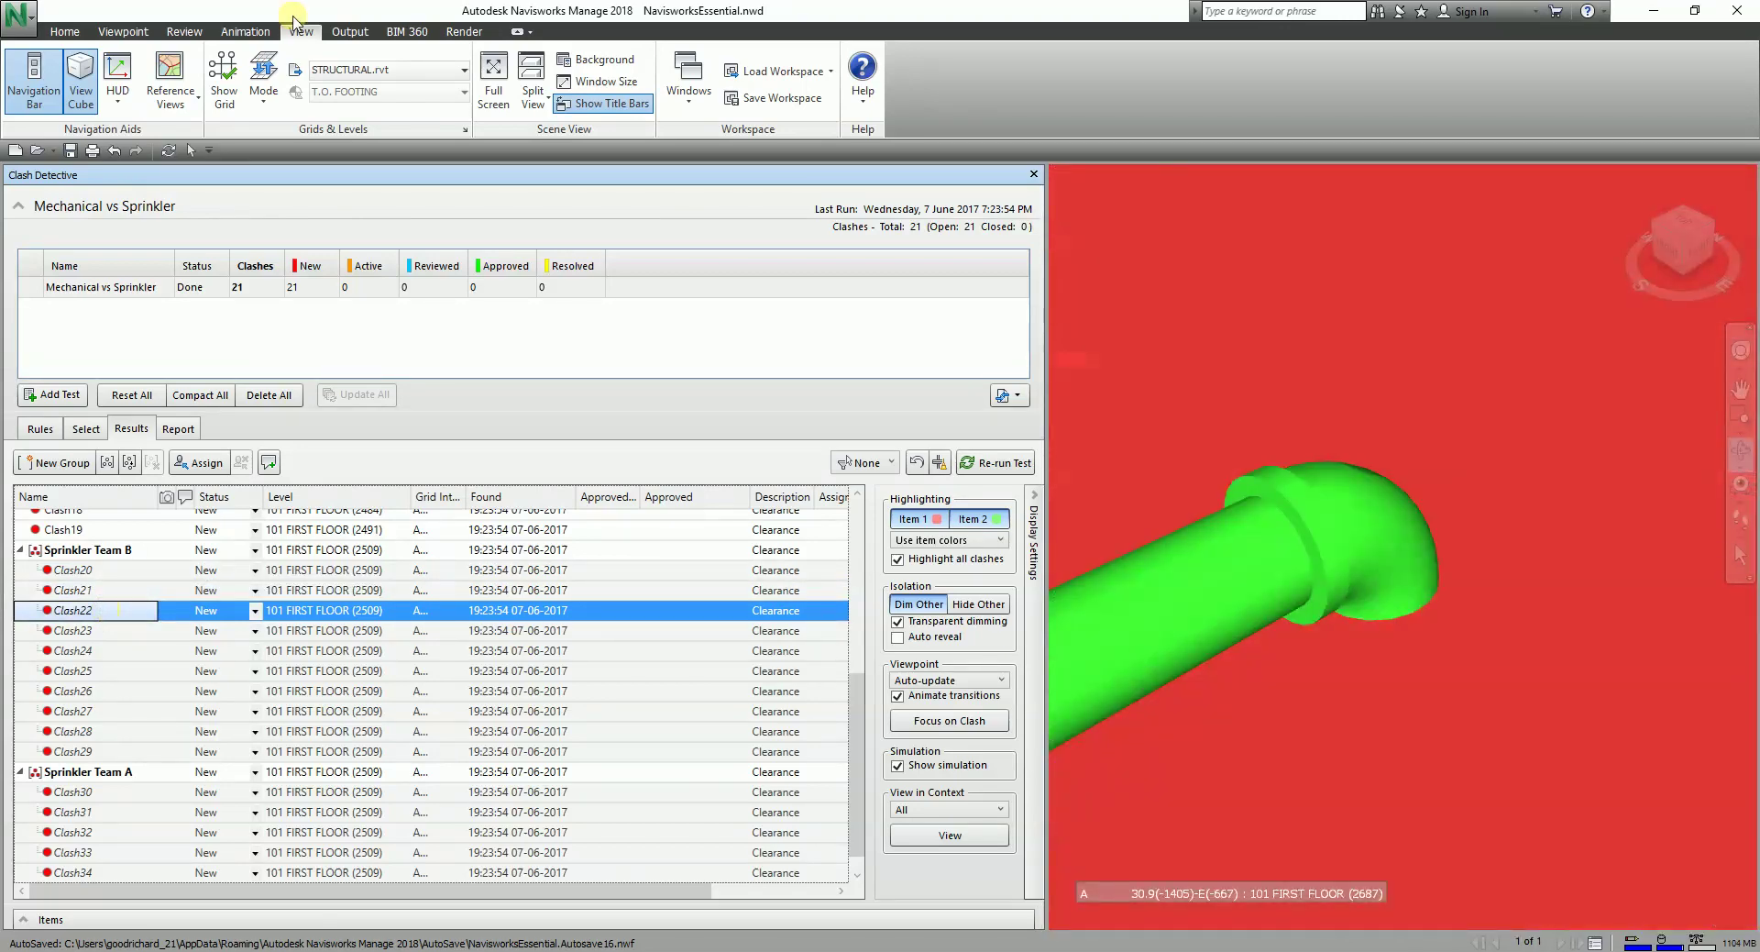
- Open the clash report settings and choose Current test as the report type
{"action": "left_click", "coordinate": [177, 431]}
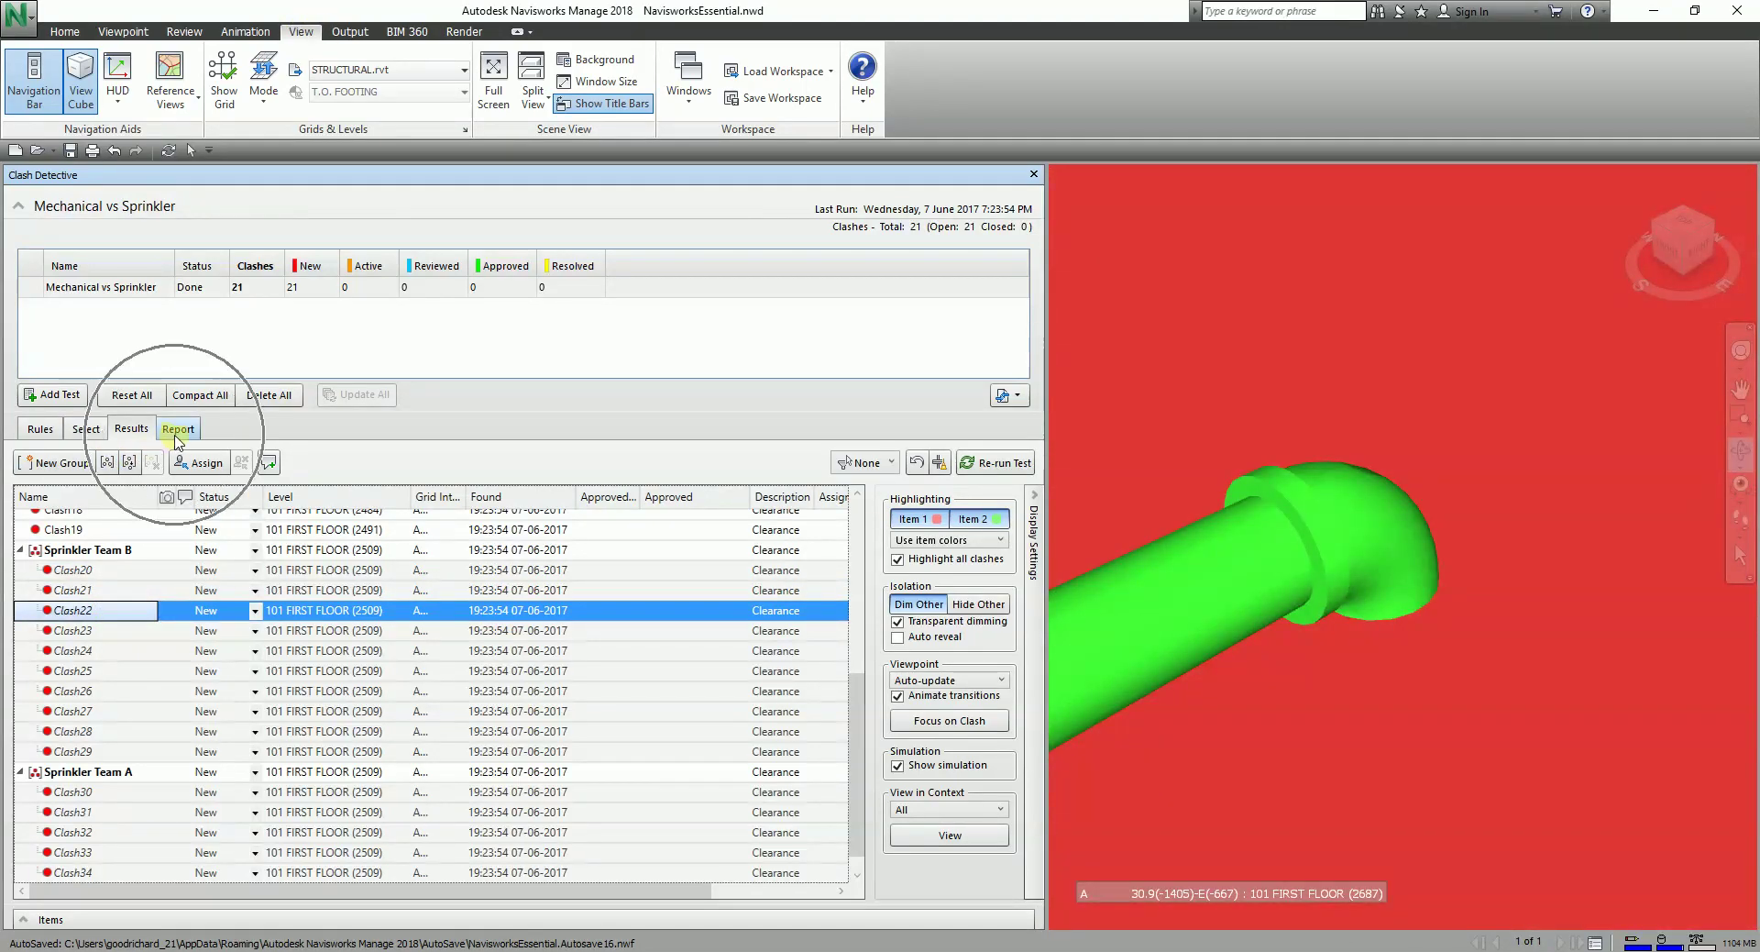
{"action": "left_click", "coordinate": [173, 431]}
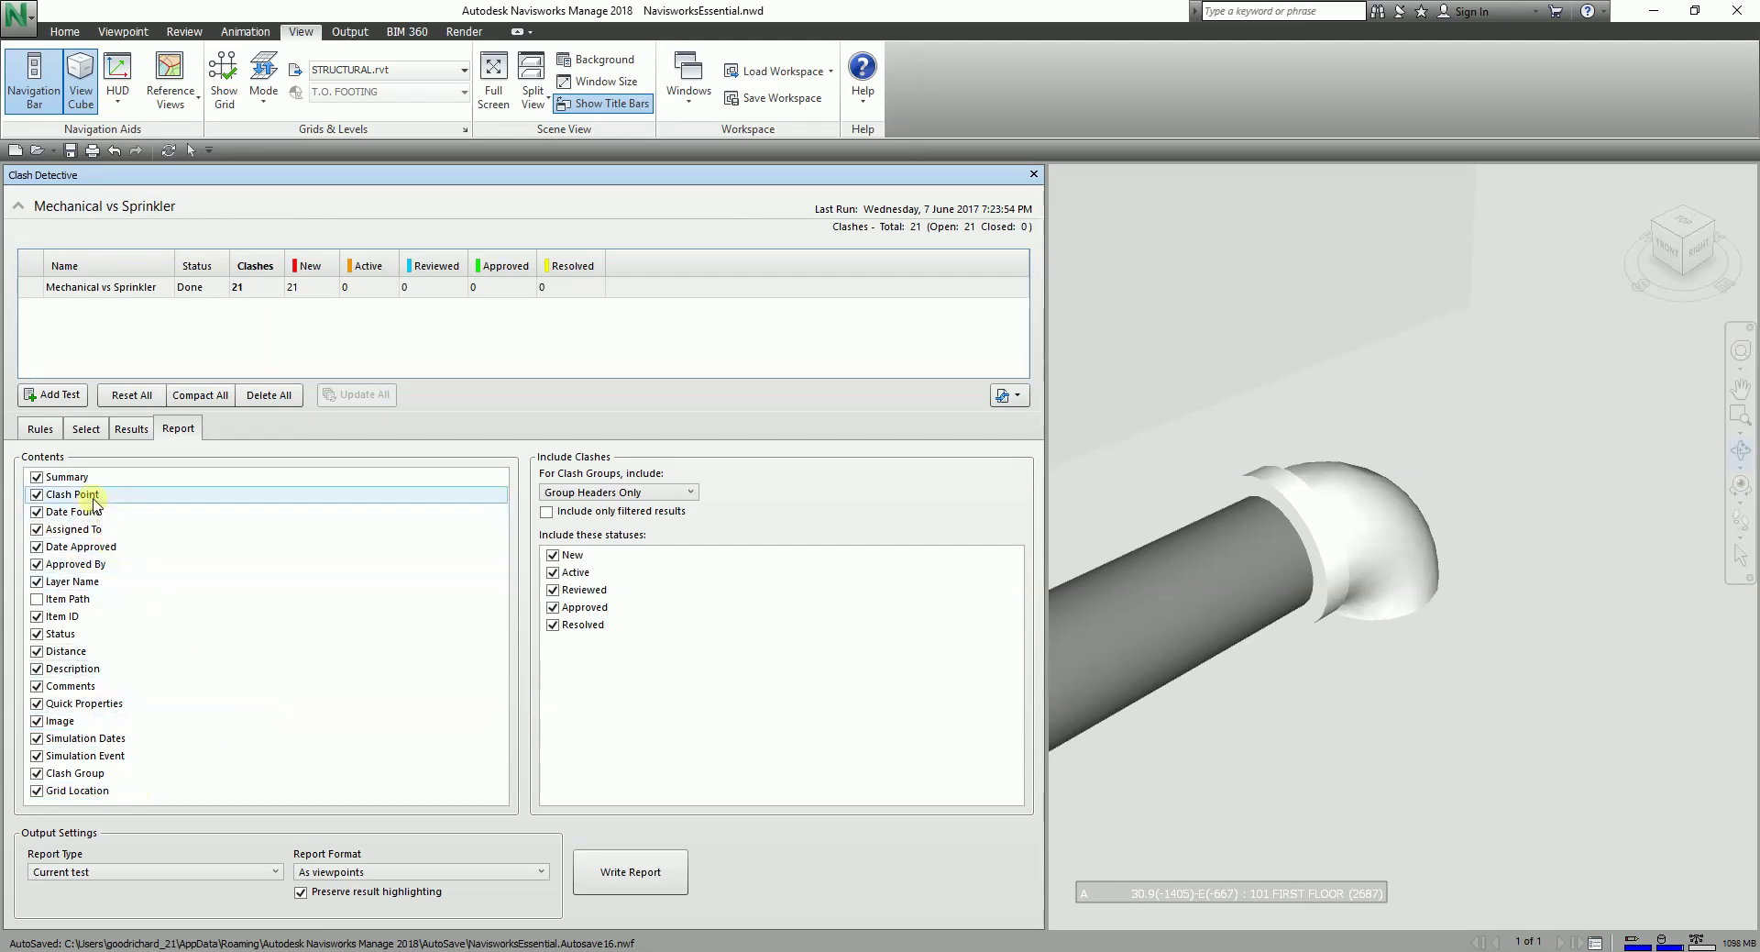
{"action": "left_click", "coordinate": [116, 841]}
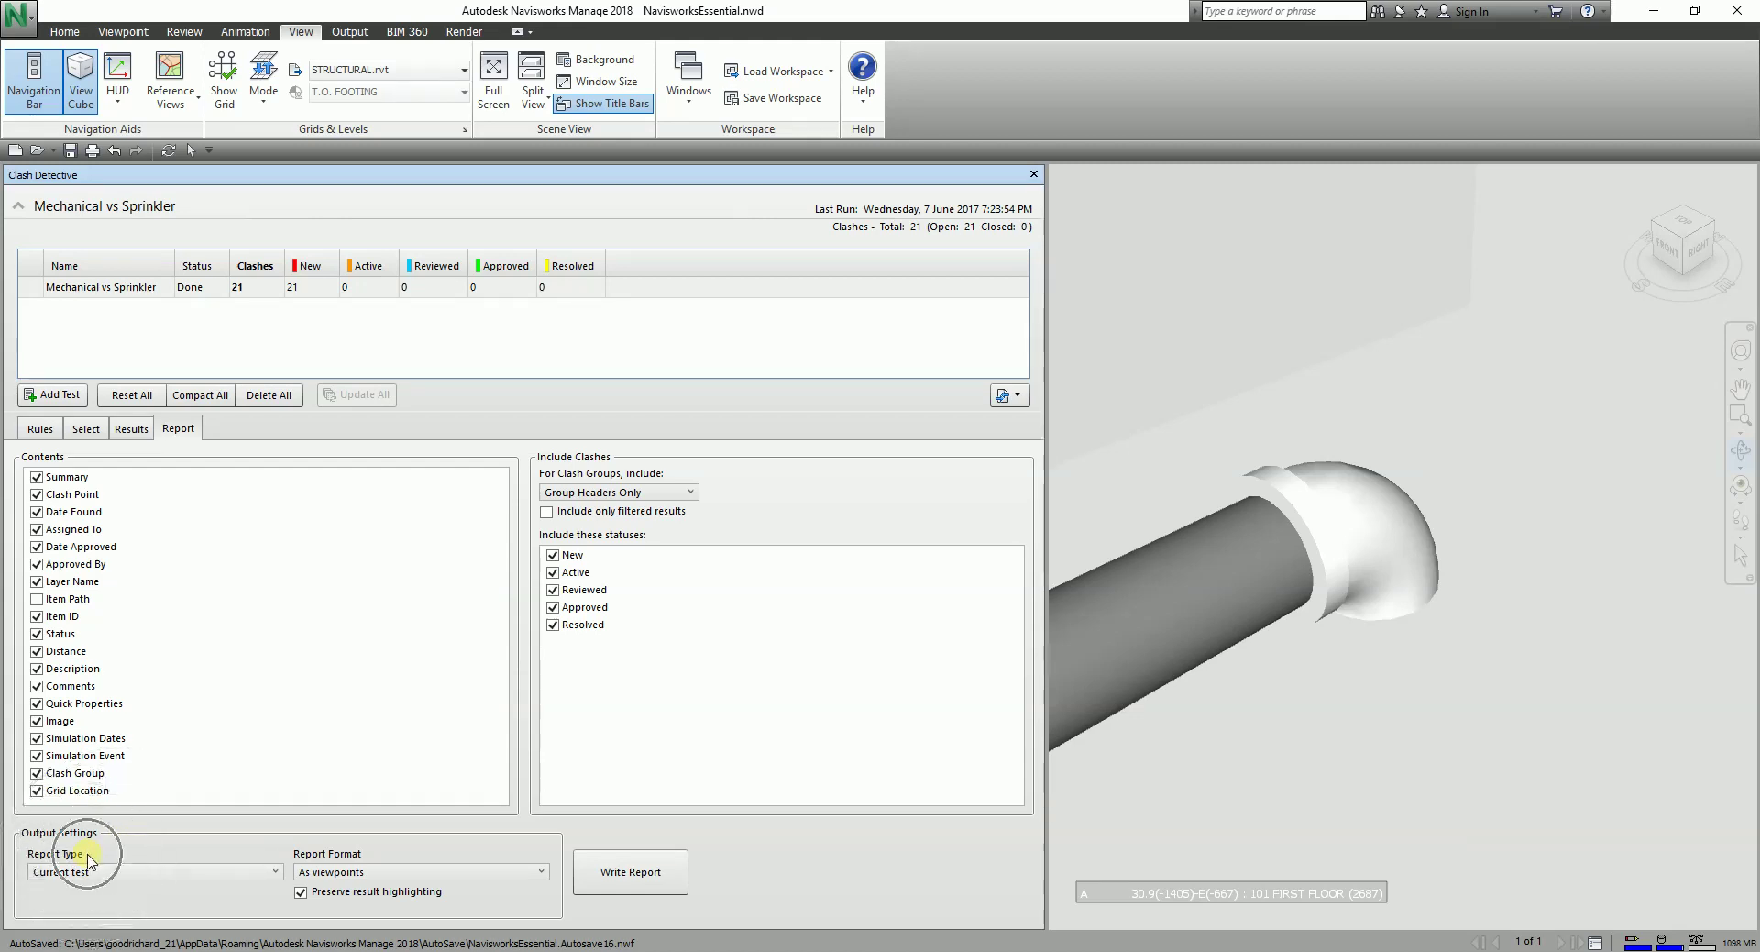
{"action": "left_click", "coordinate": [186, 873]}
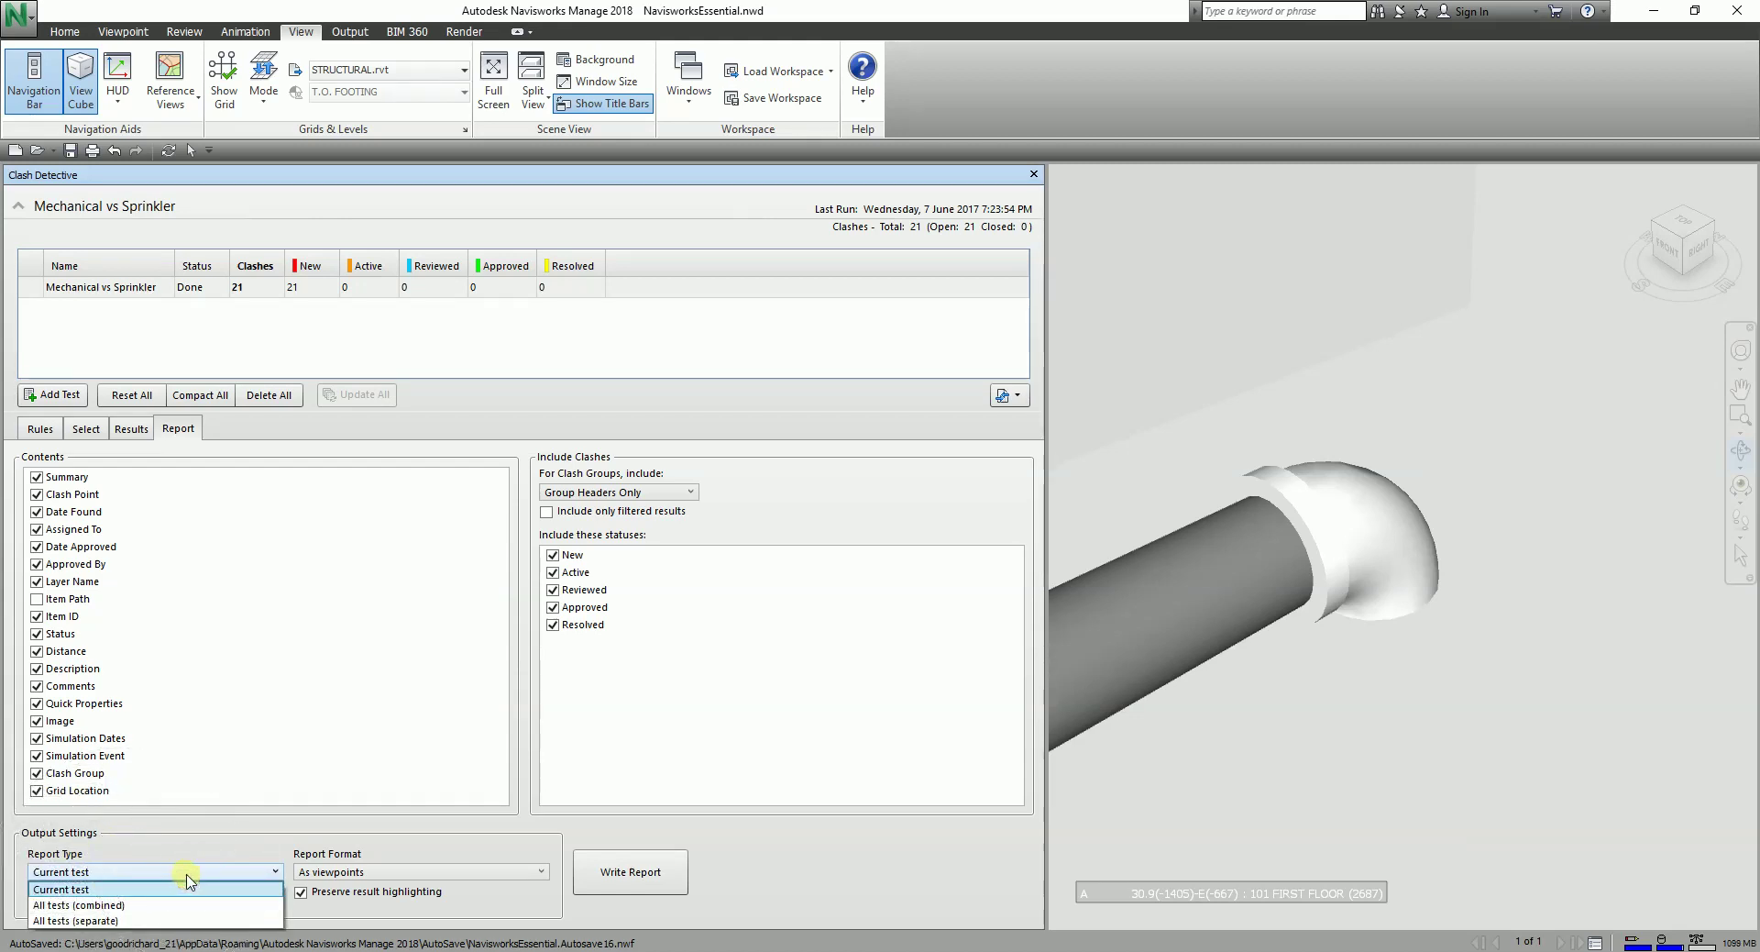
{"action": "left_click", "coordinate": [154, 906]}
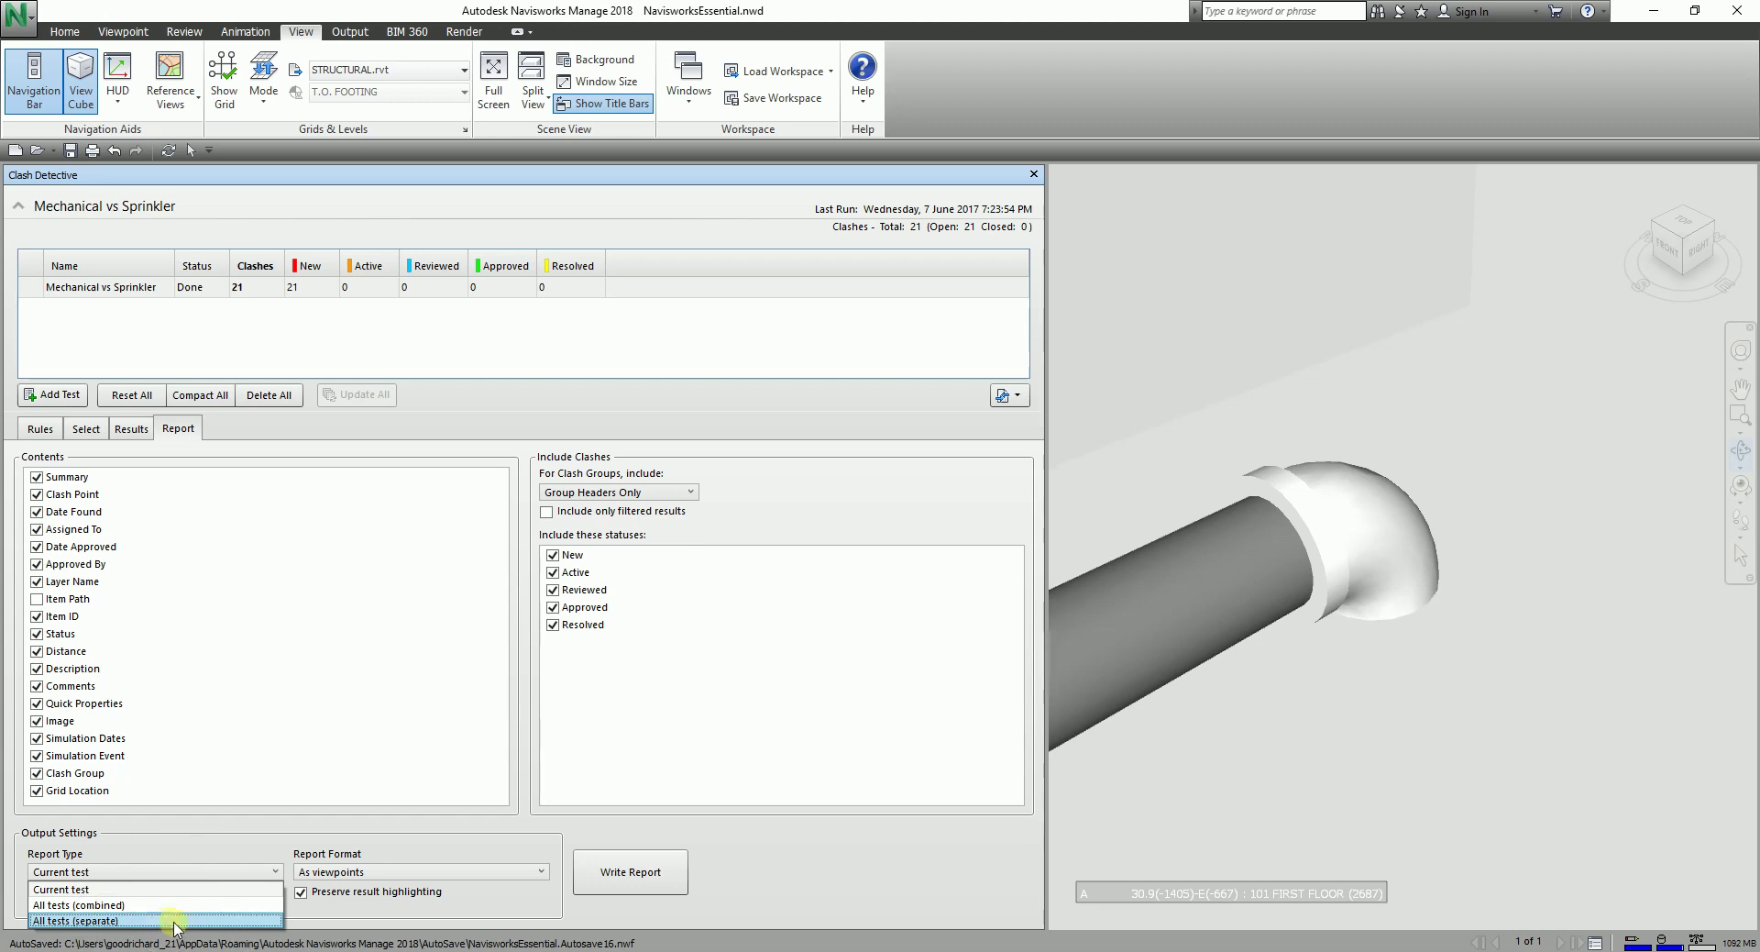
{"action": "left_click", "coordinate": [104, 891]}
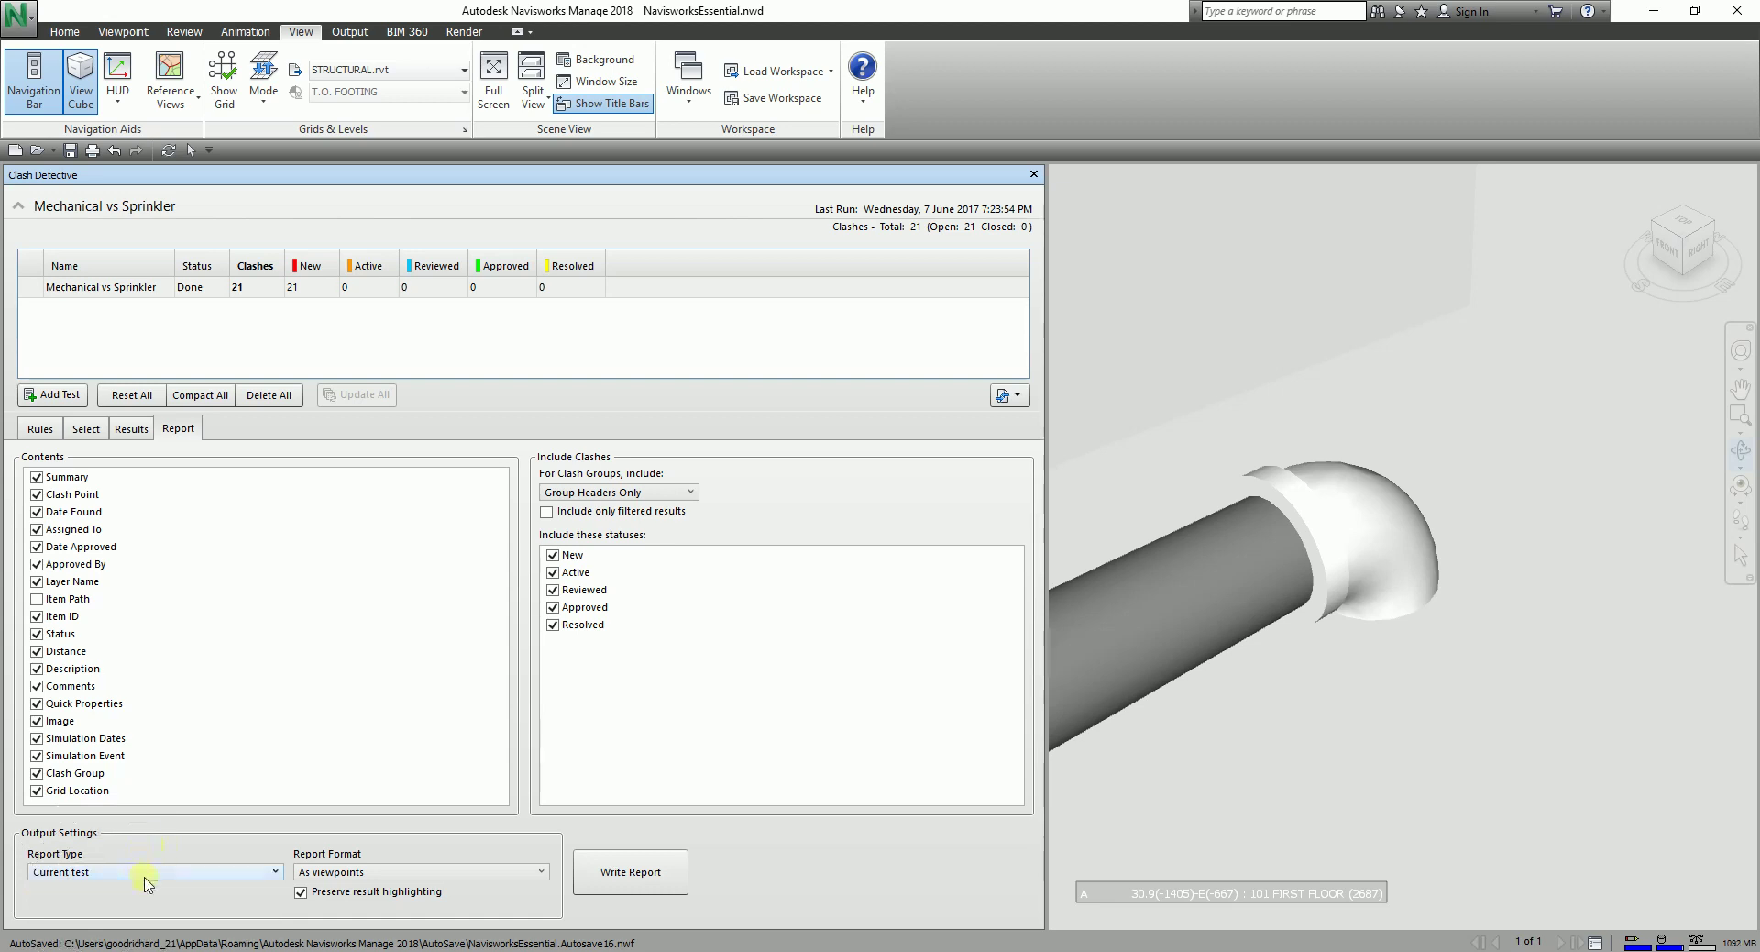
- Use the As viewpoints report format and include Group Headers Only for the clash groups
{"action": "left_click", "coordinate": [380, 873]}
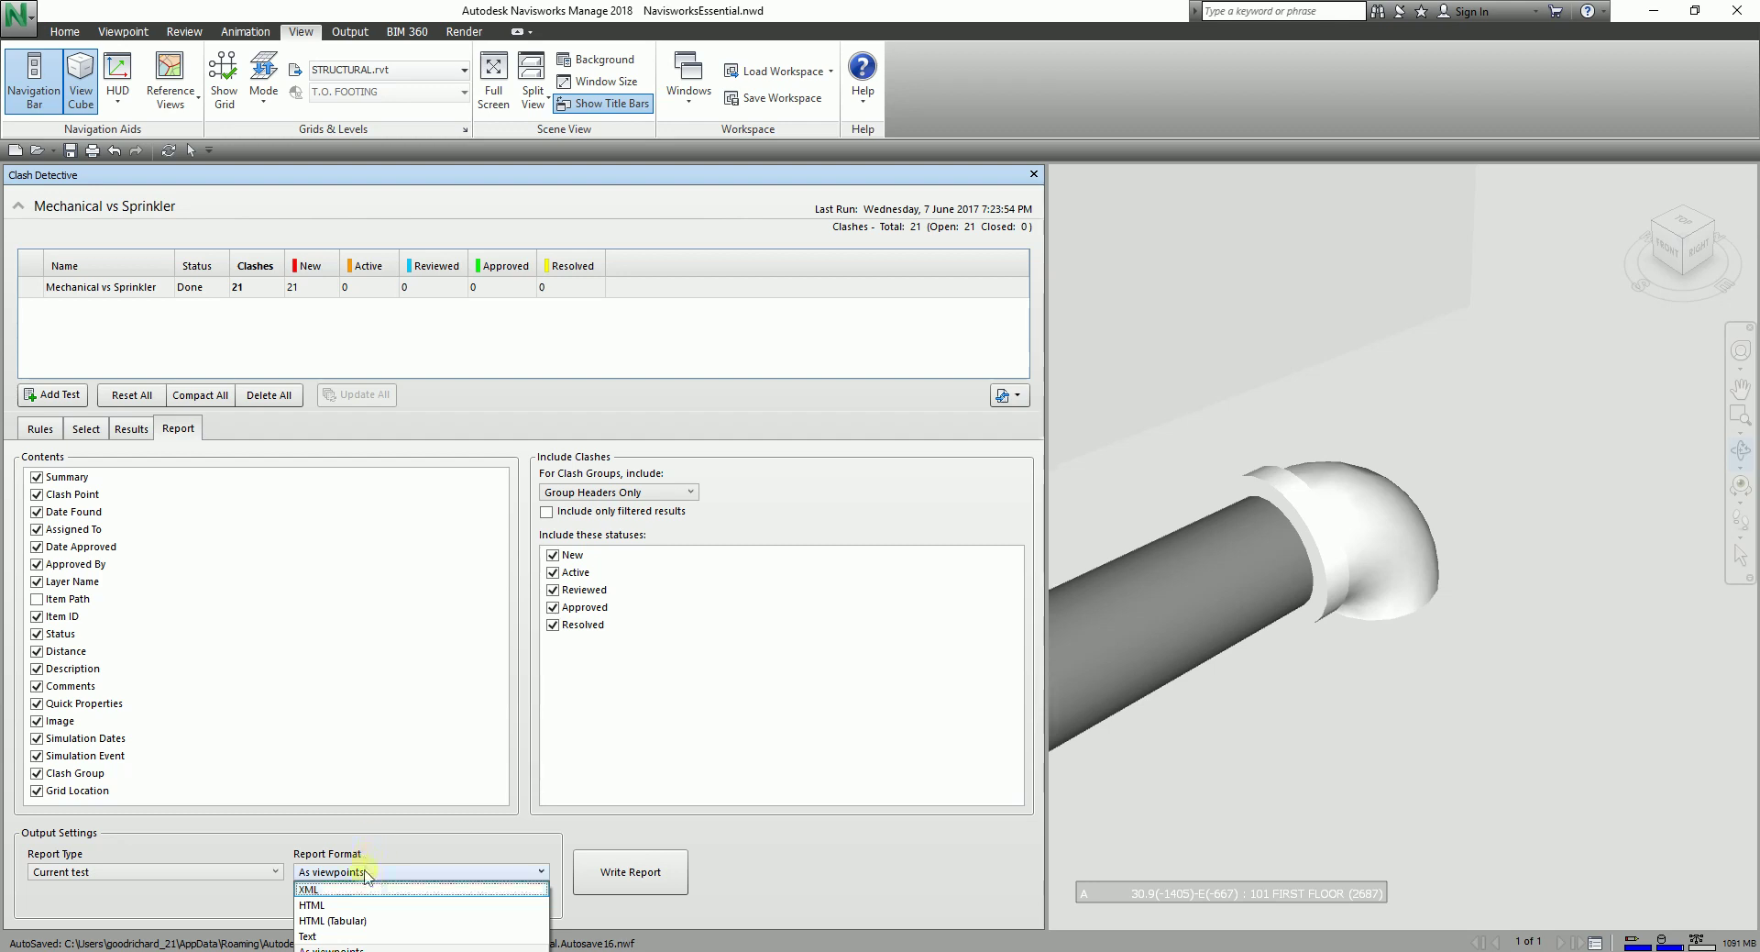
{"action": "left_click", "coordinate": [365, 872]}
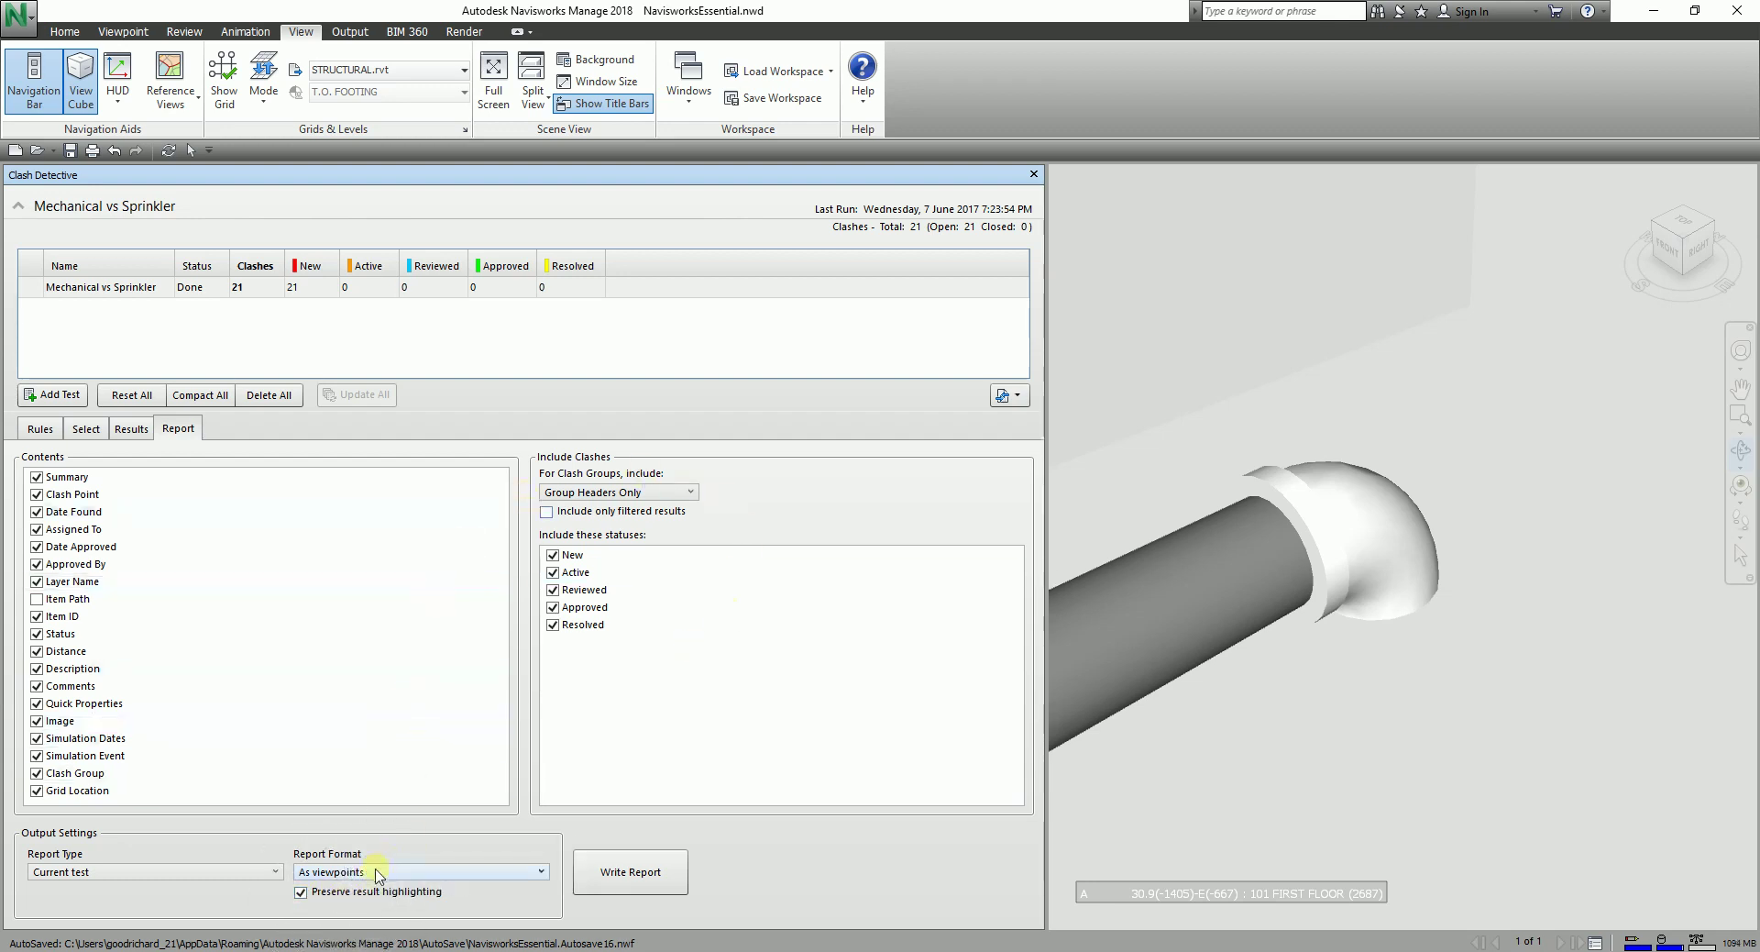
{"action": "left_click", "coordinate": [624, 460]}
{"action": "left_click", "coordinate": [650, 495]}
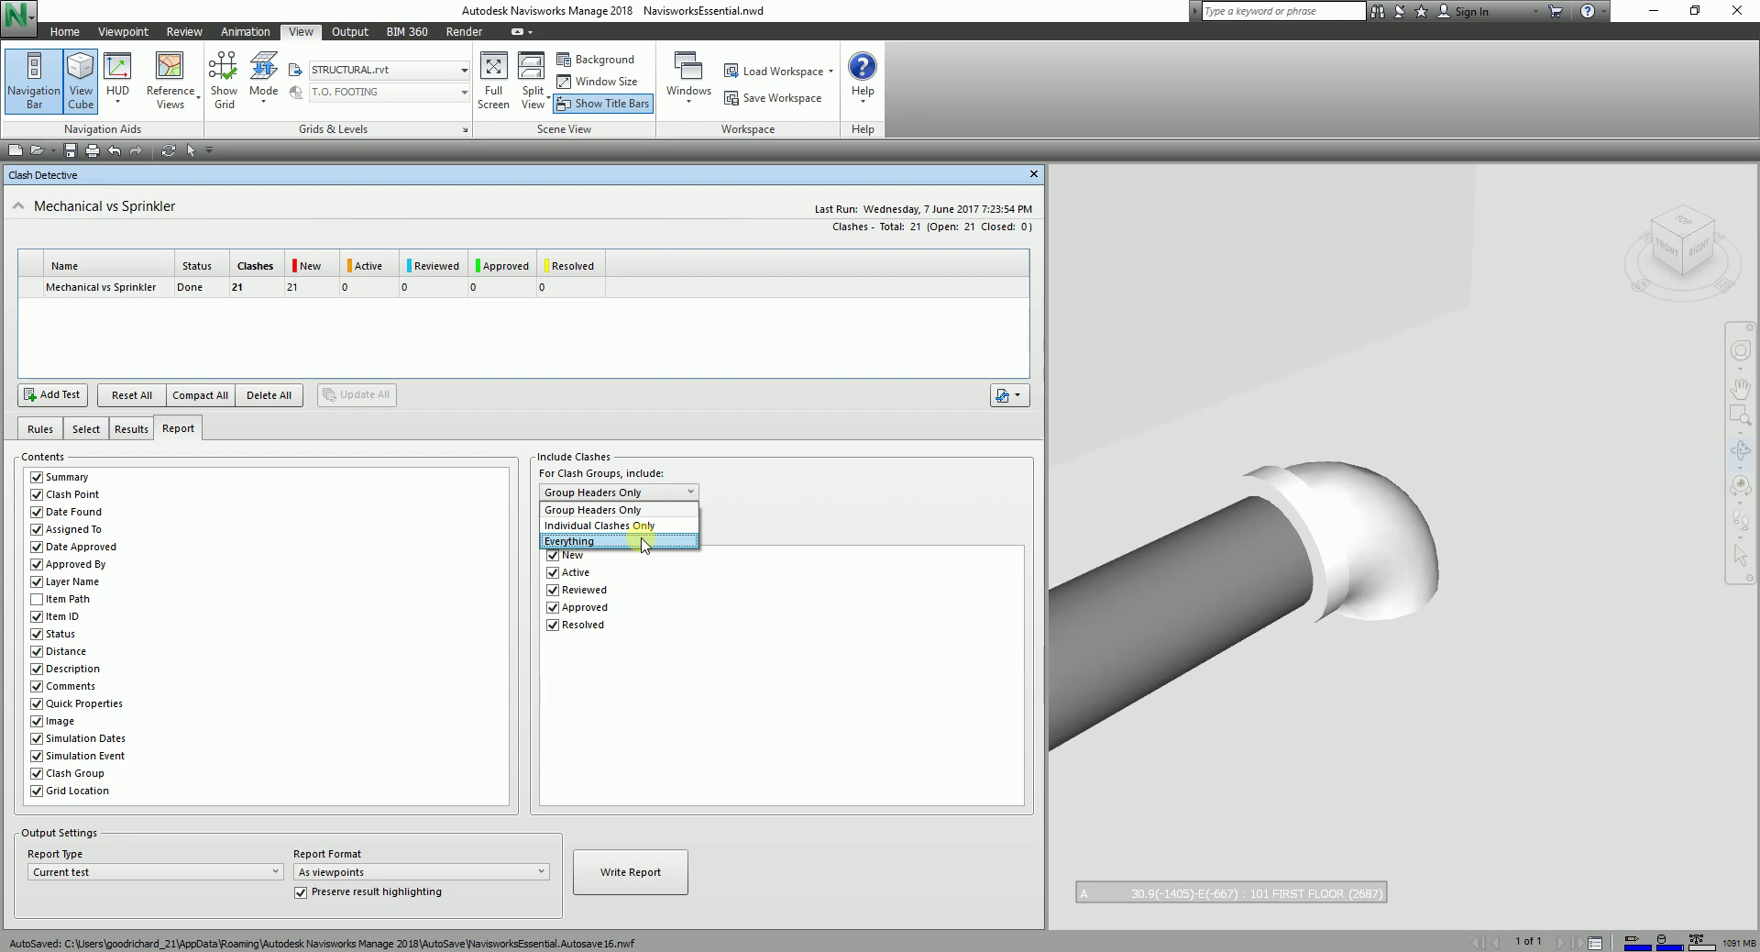
{"action": "left_click", "coordinate": [633, 511]}
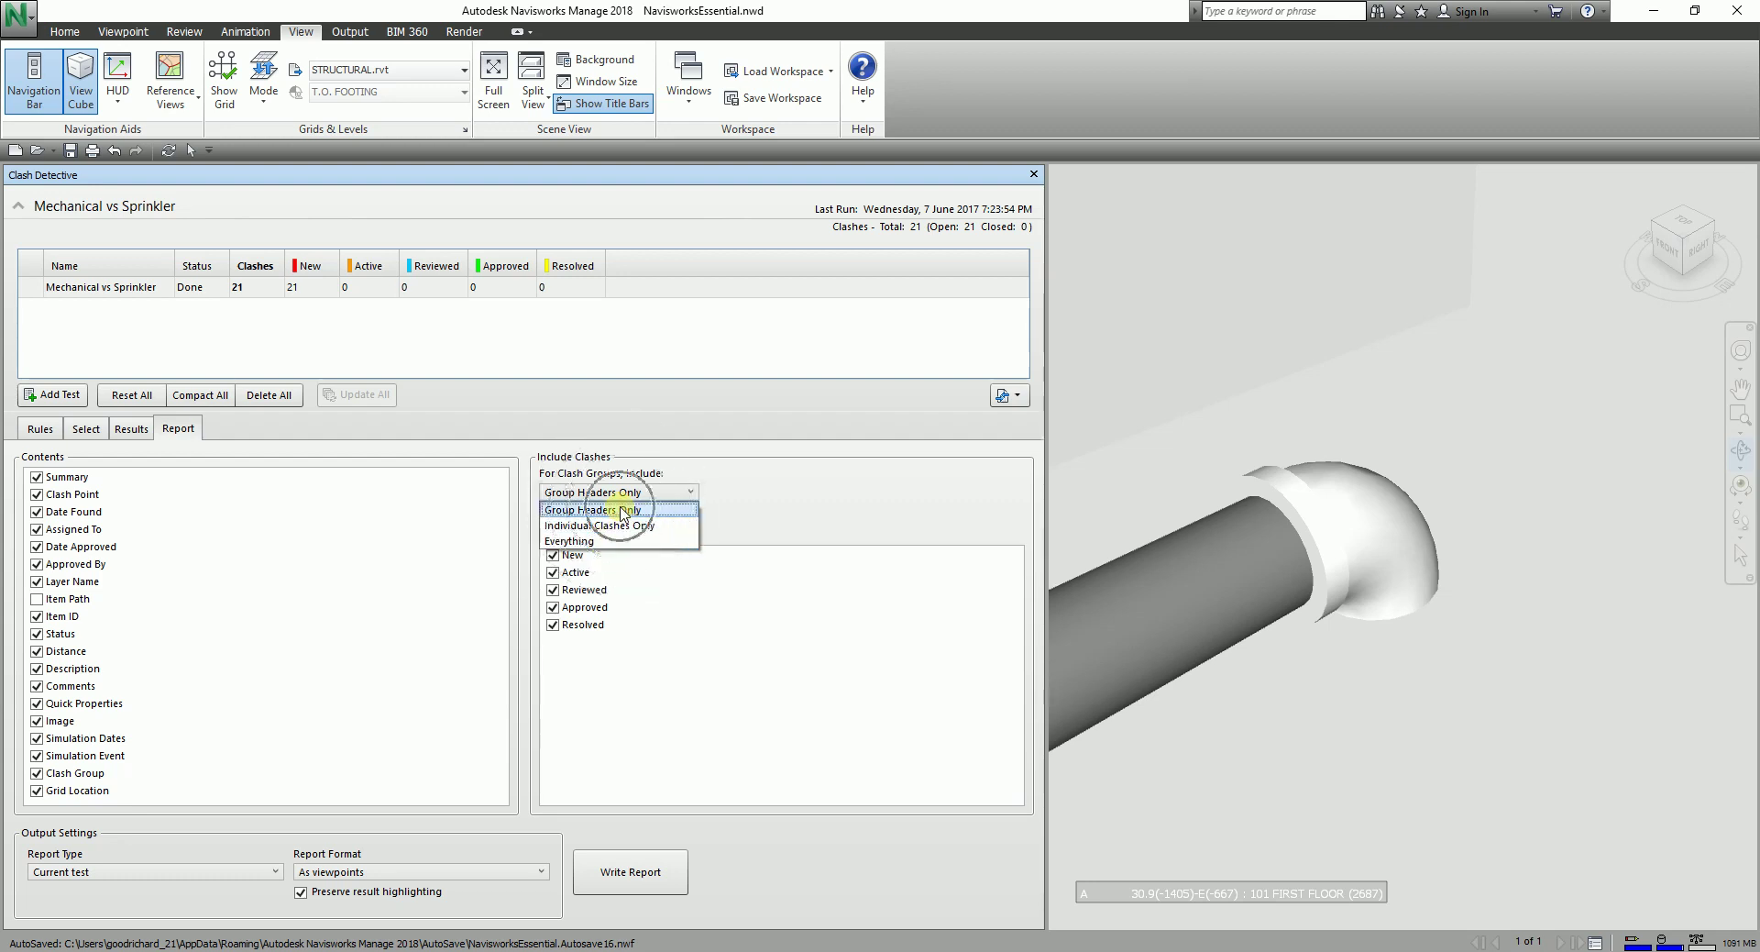
{"action": "left_click", "coordinate": [623, 511]}
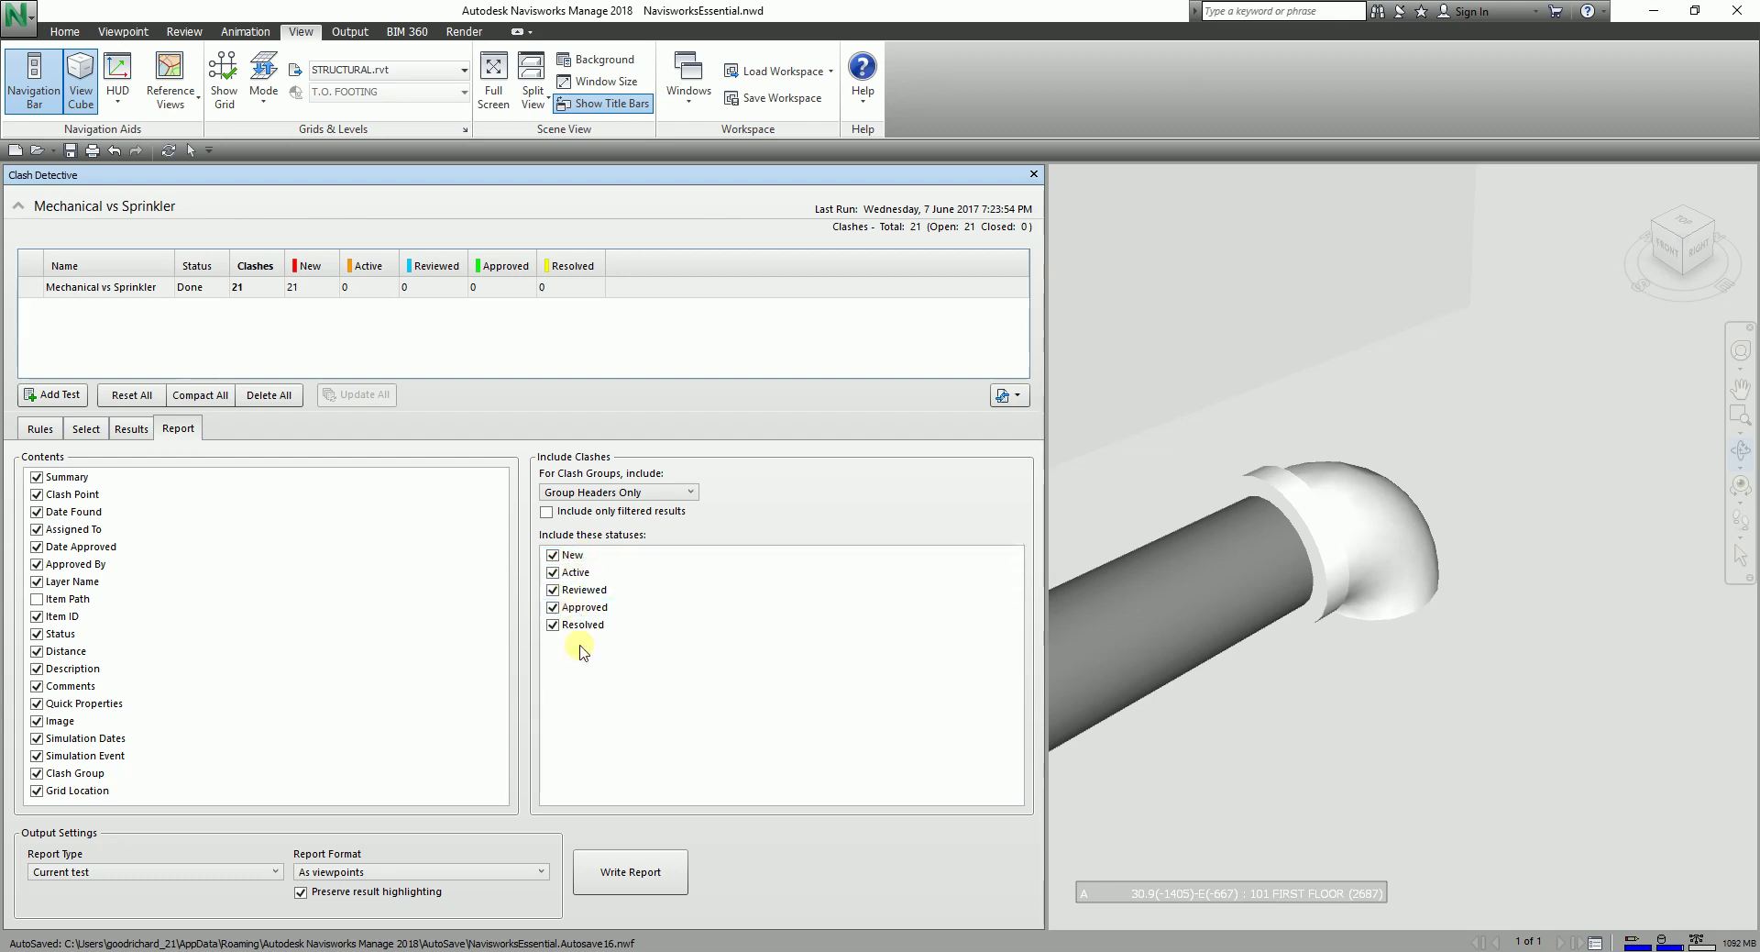
- Write the clash report and expand its Mechanical vs Sprinkler viewpoint folder, including the Sprinkler Team B and Sprinkler Team A subfolders
{"action": "left_click", "coordinate": [633, 885]}
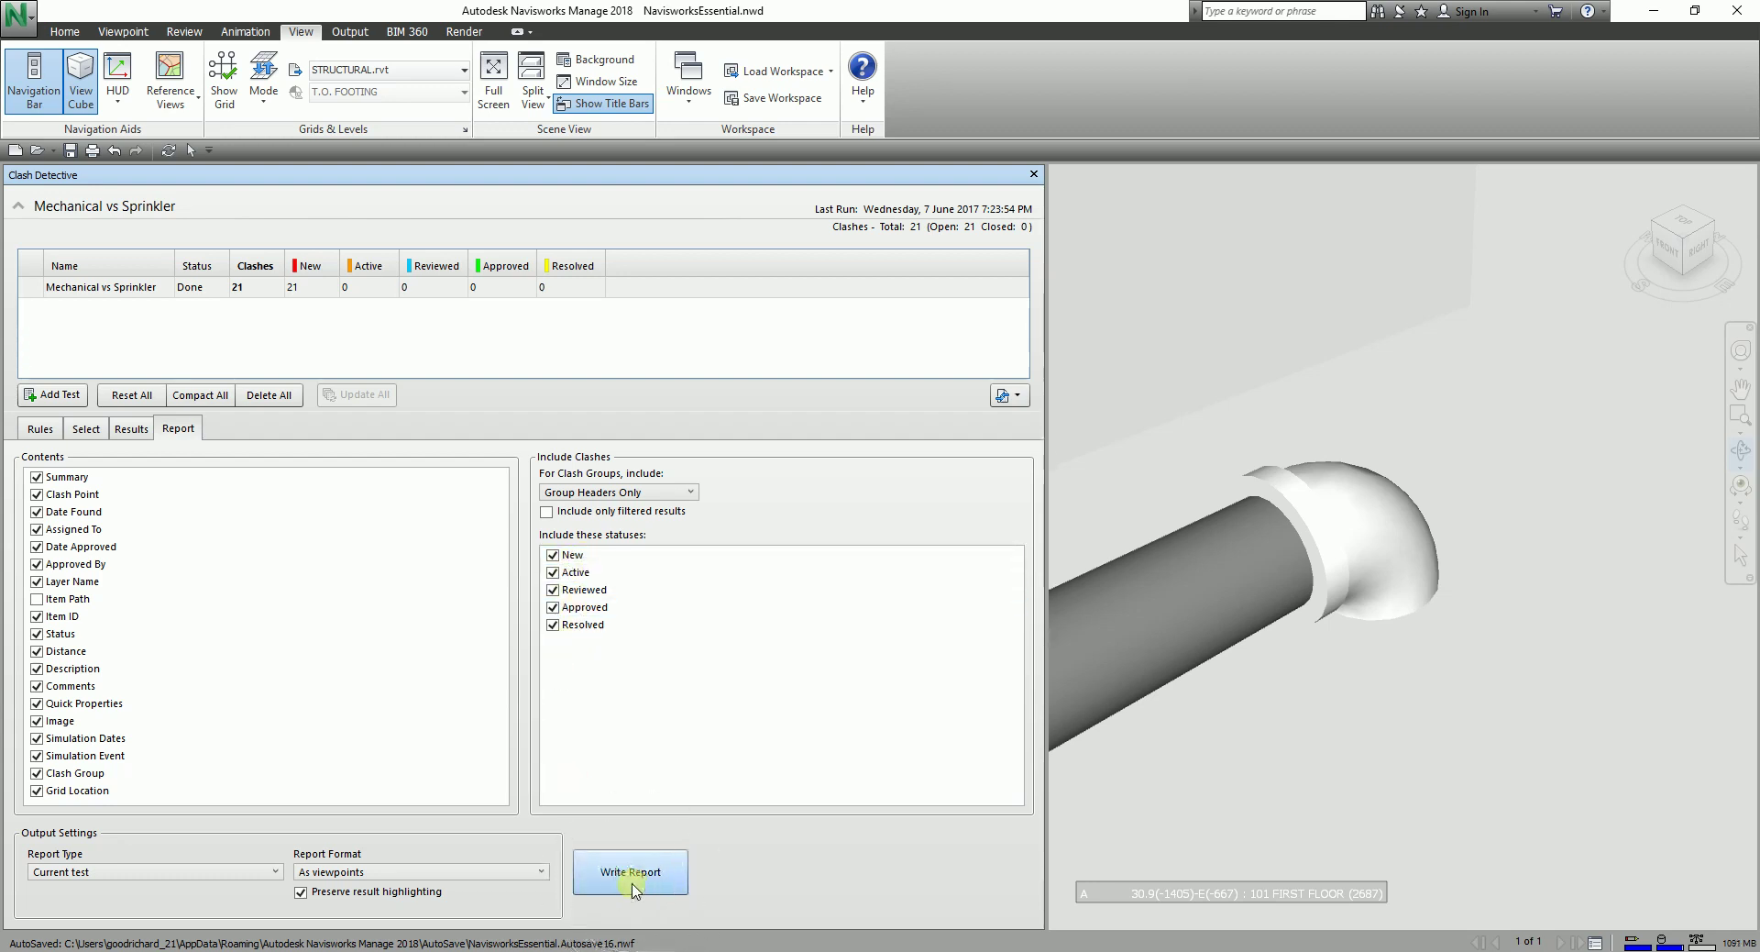
{"action": "left_click", "coordinate": [633, 885]}
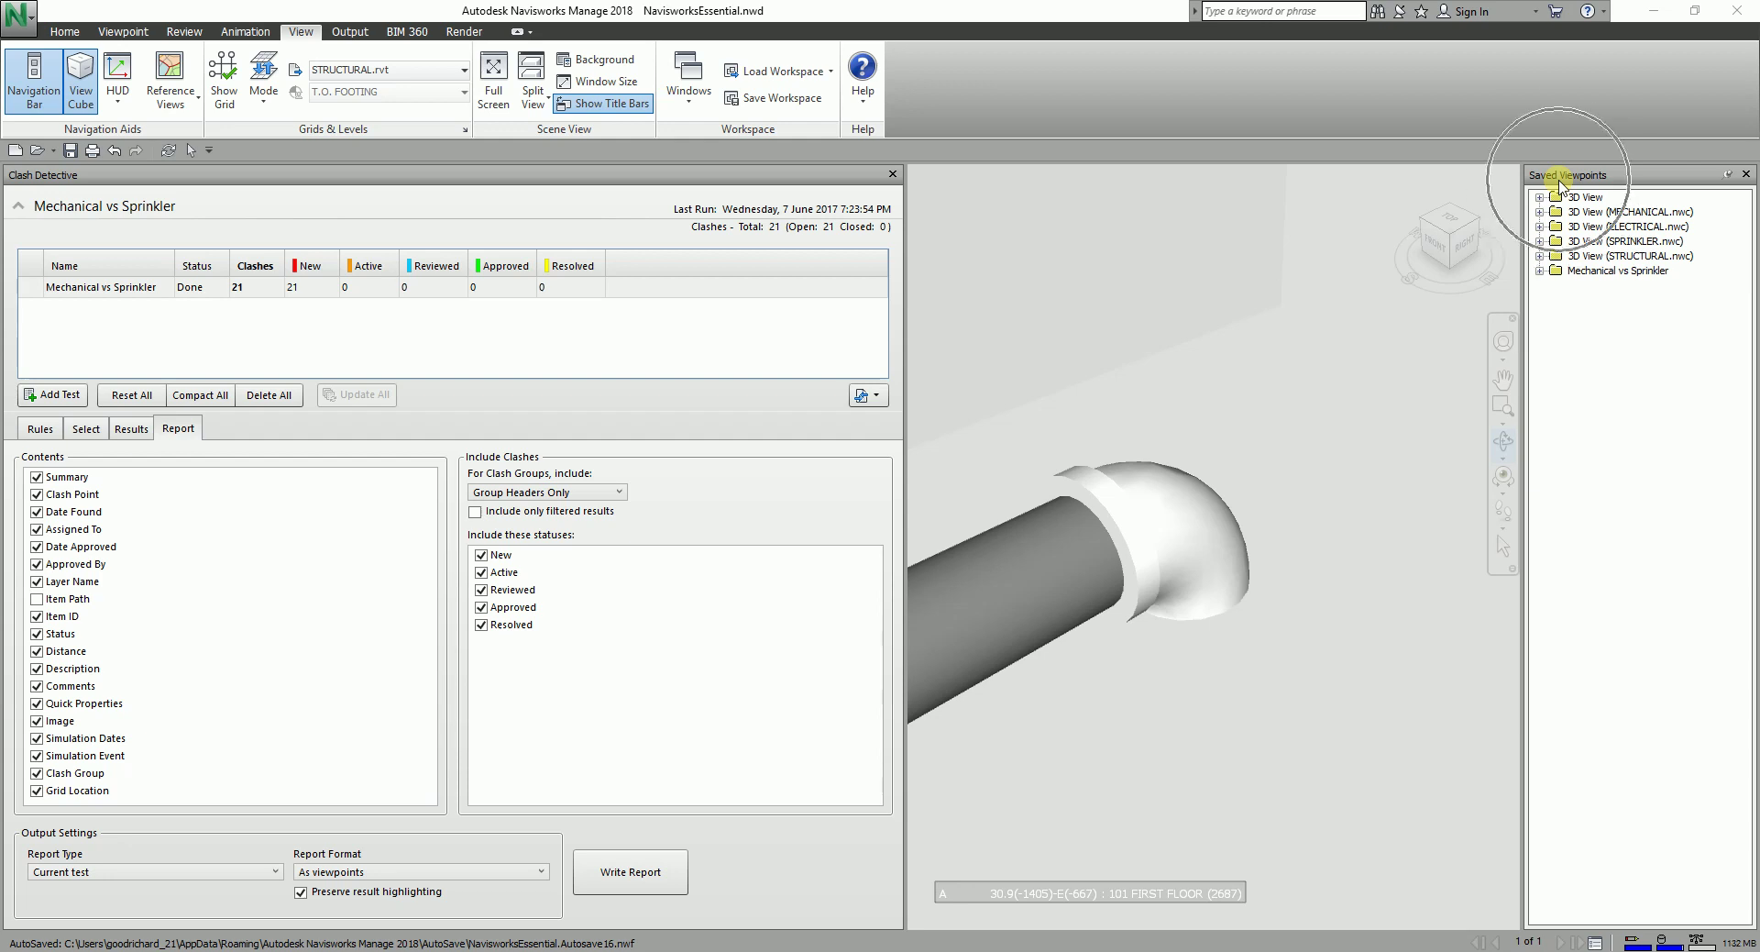
{"action": "left_click", "coordinate": [1607, 271]}
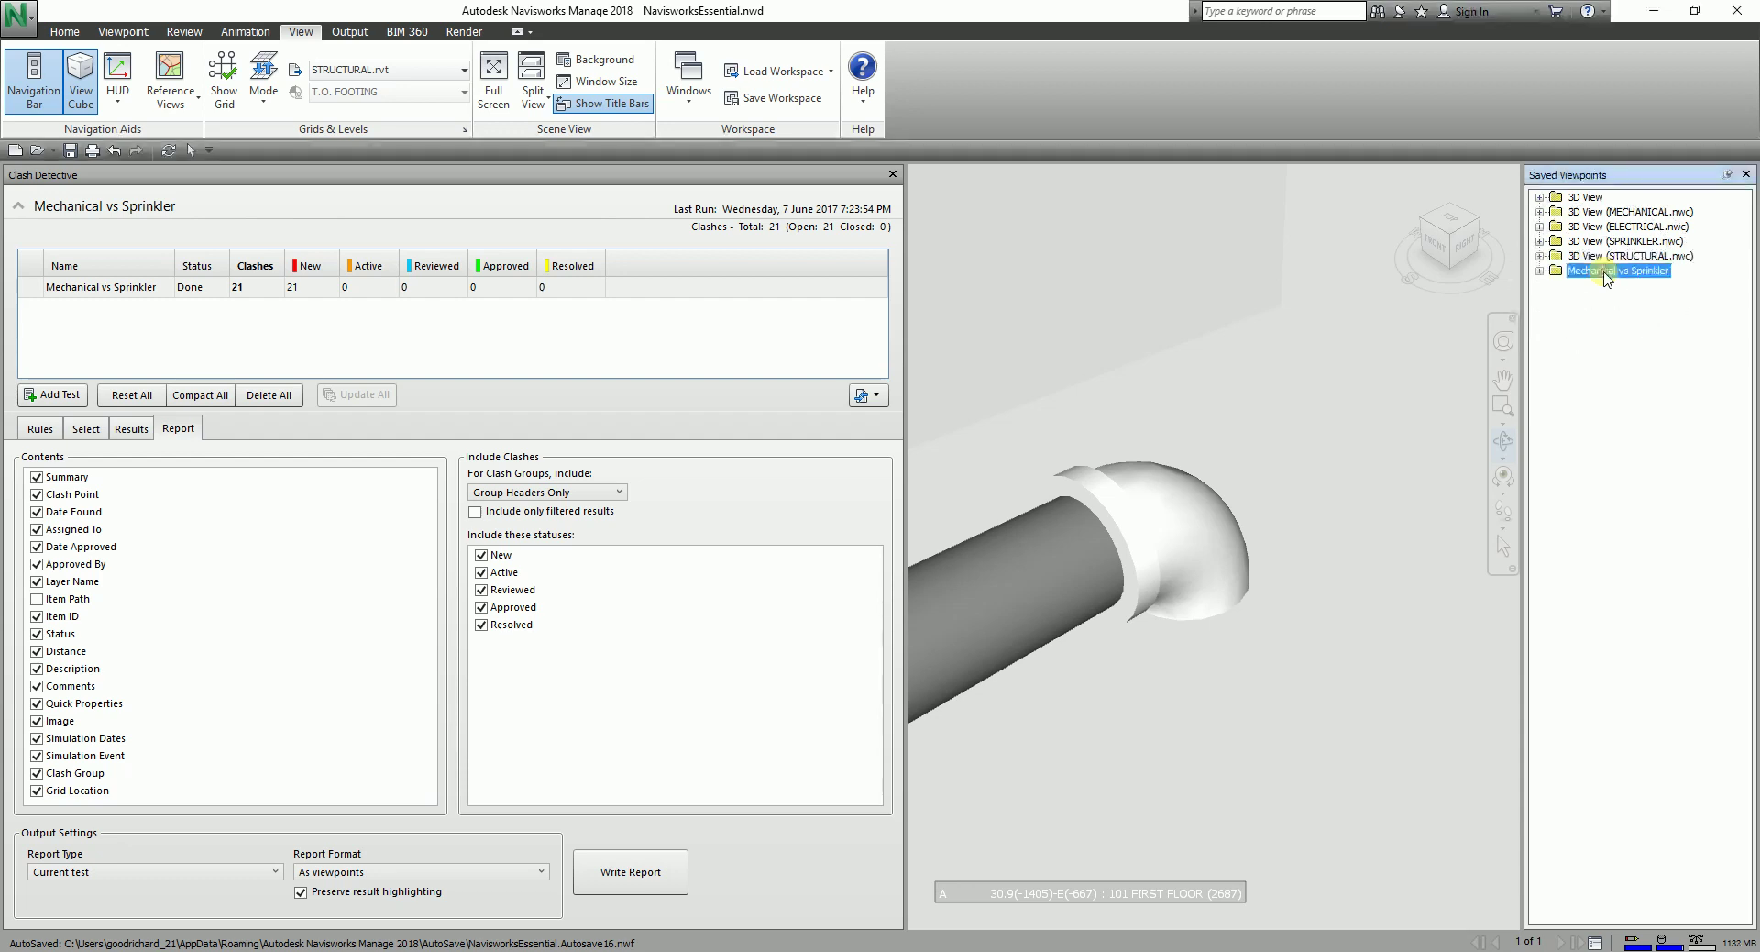
{"action": "left_click", "coordinate": [1541, 271]}
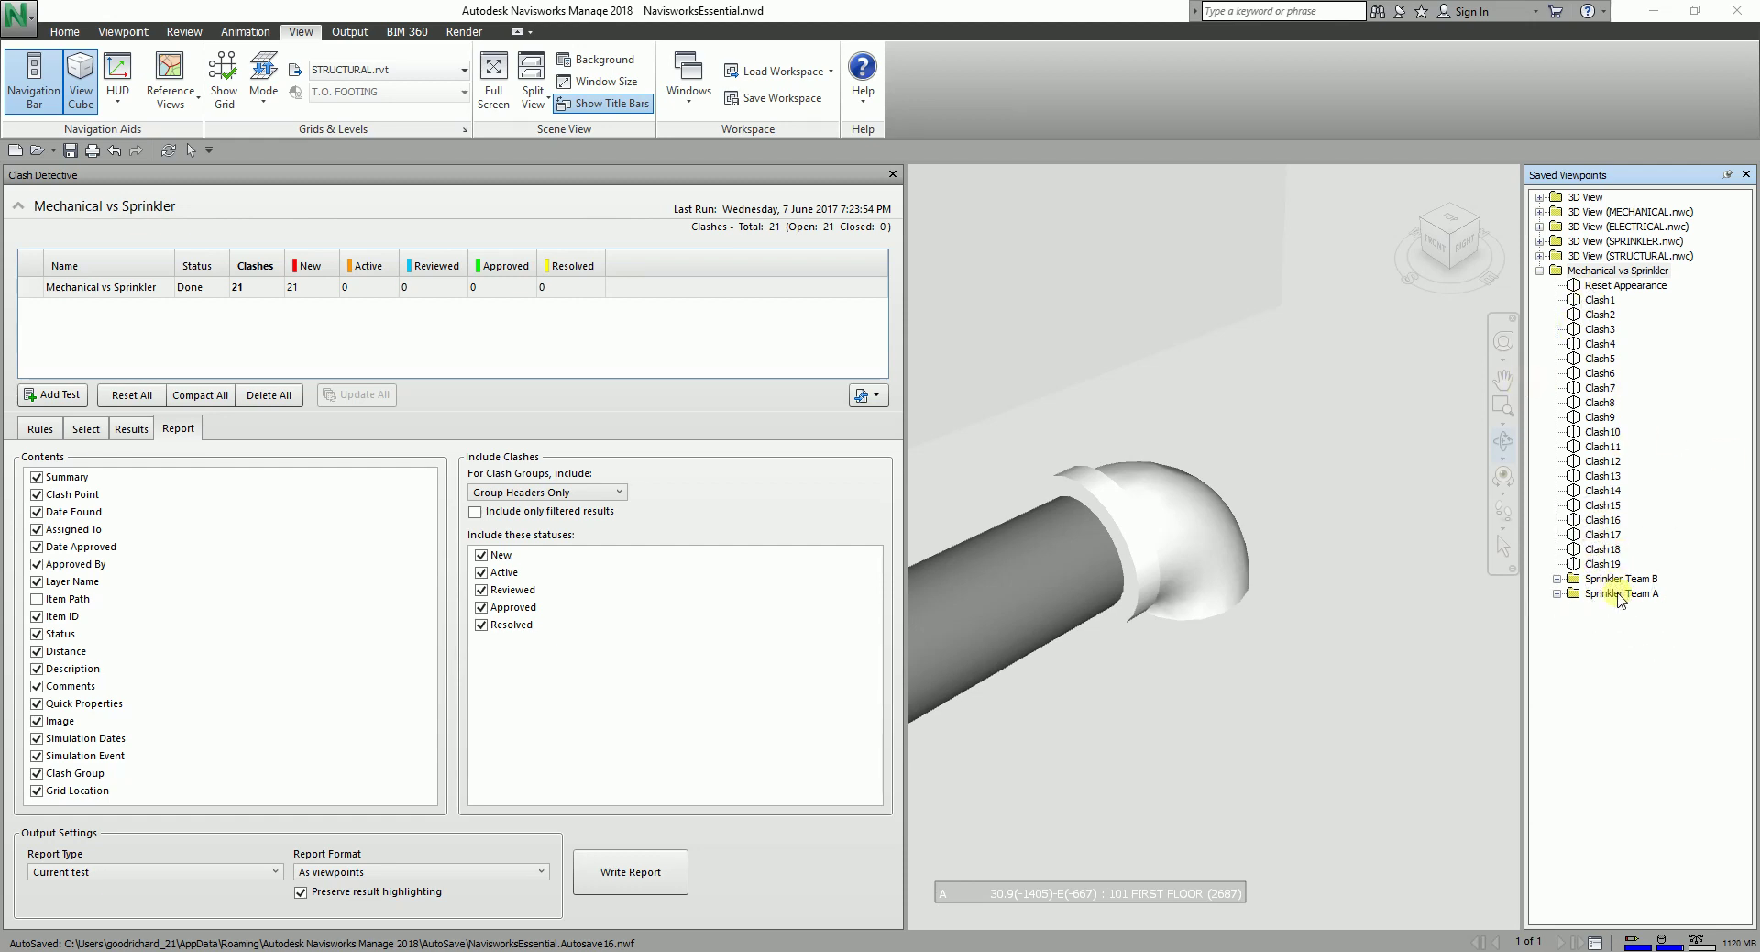
{"action": "left_click", "coordinate": [548, 492]}
{"action": "left_click", "coordinate": [1613, 585]}
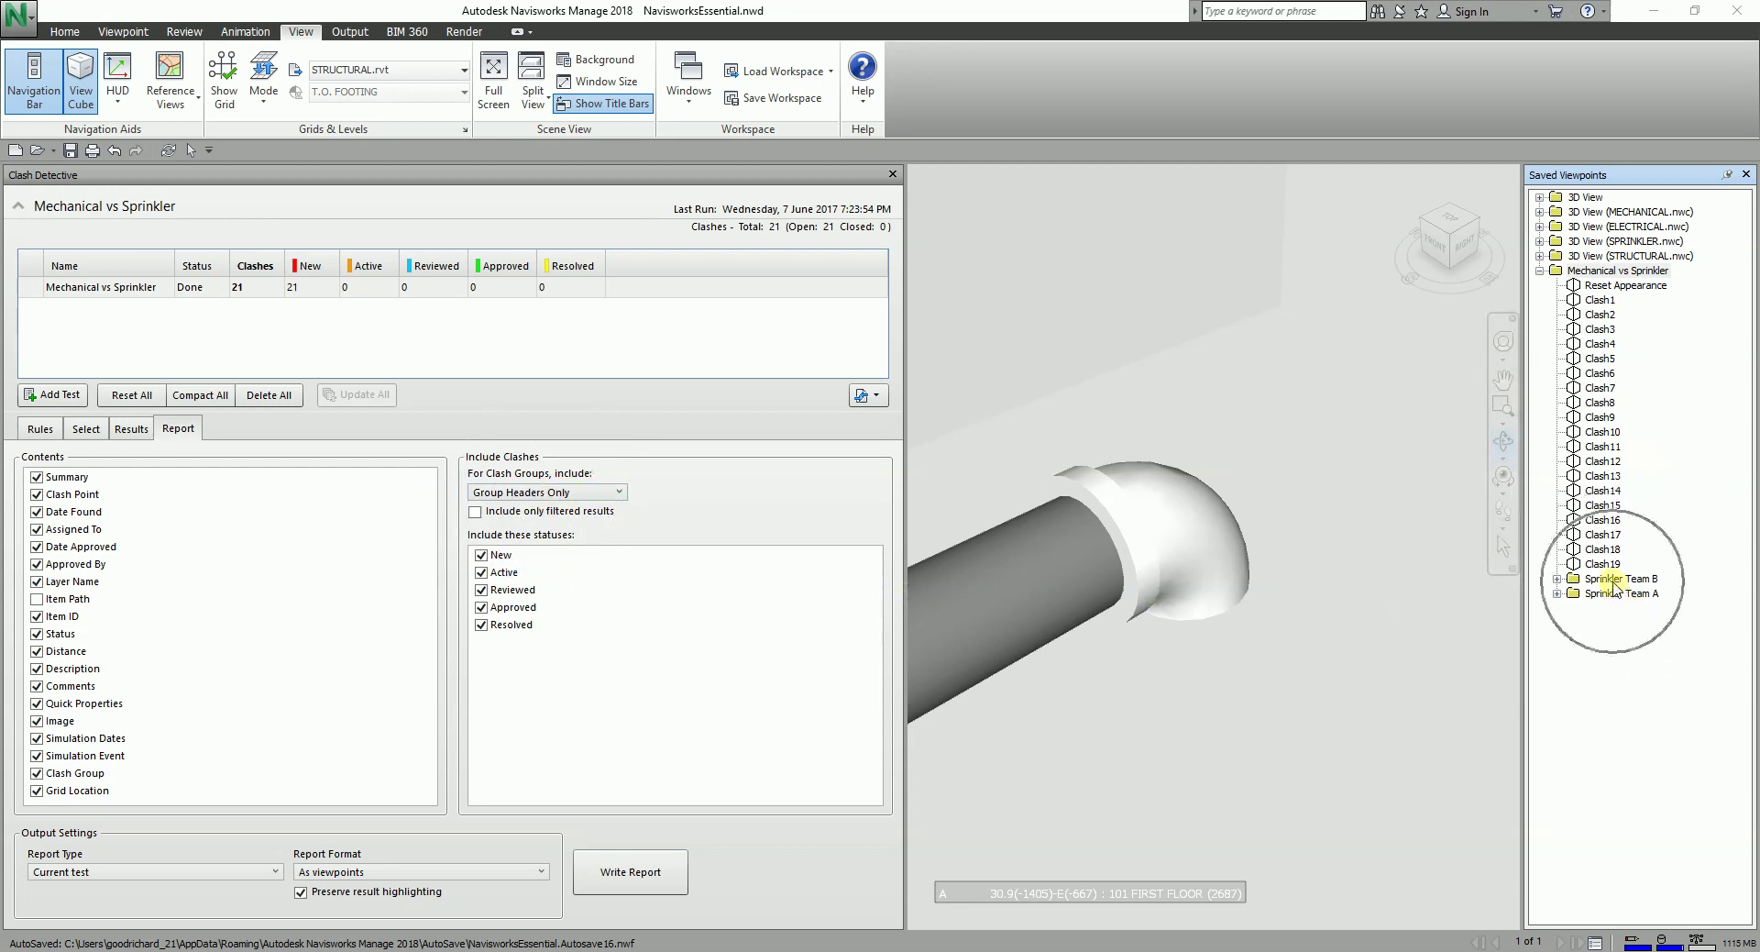
{"action": "left_click", "coordinate": [1557, 578]}
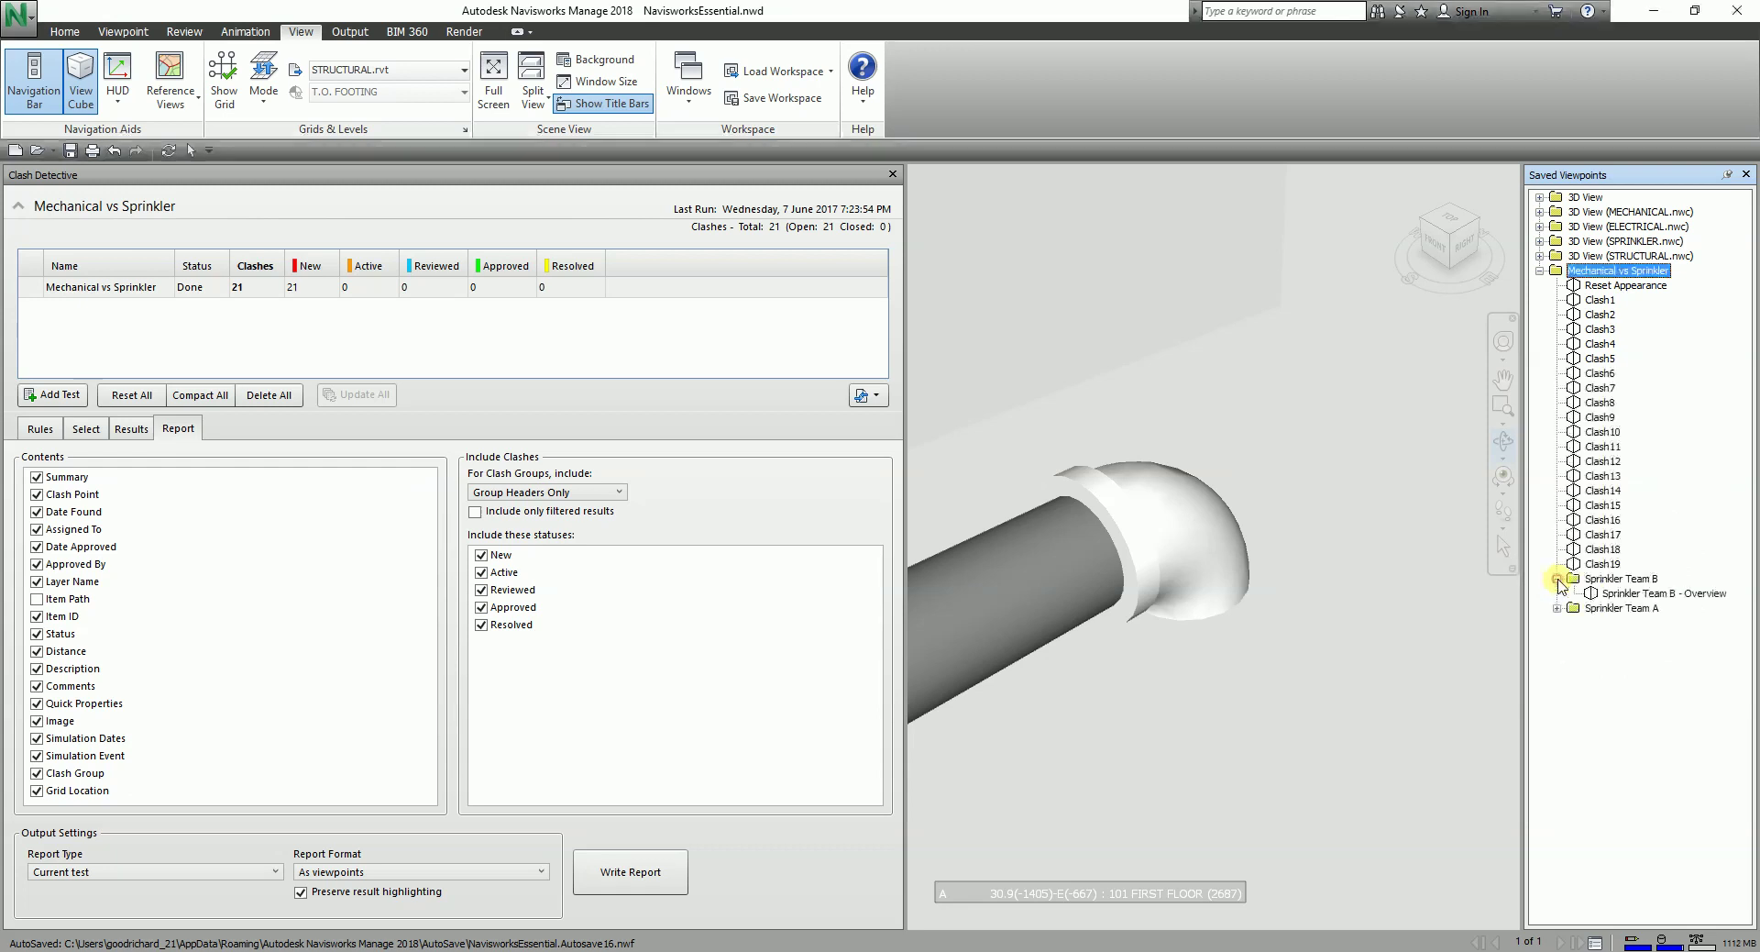
{"action": "left_click", "coordinate": [1557, 608]}
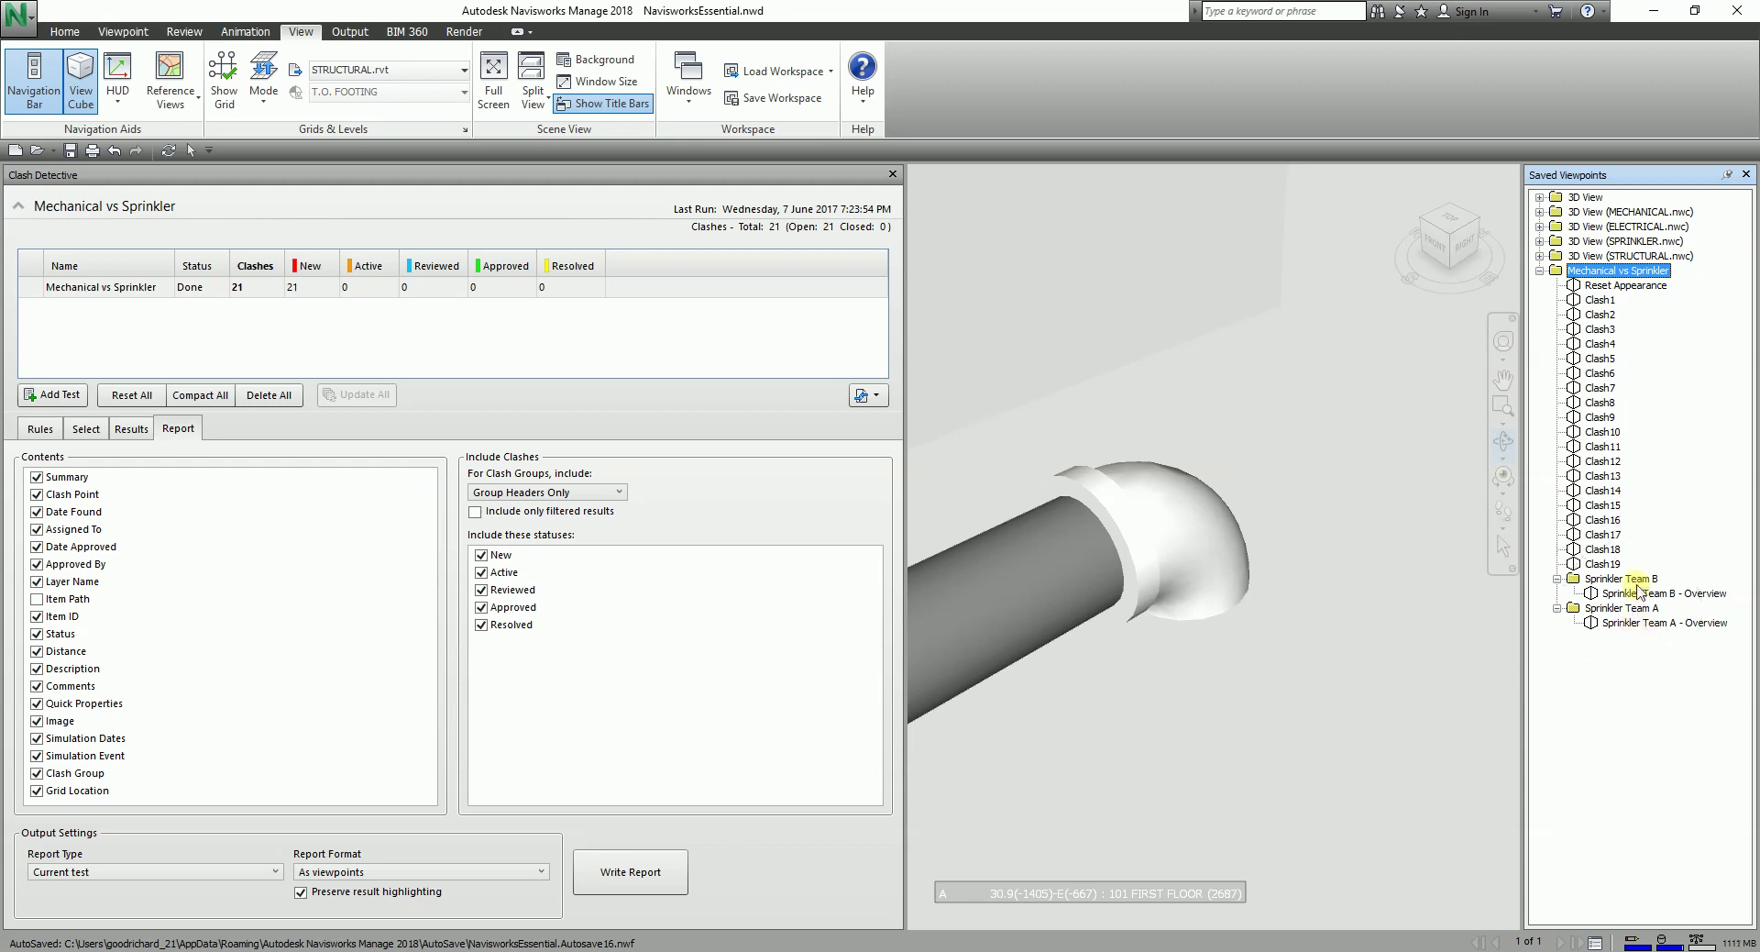
- Examine the Sprinkler Team A - Overview viewpoint by orbiting around the highlighted clashes in the building
{"action": "double_click", "coordinate": [1650, 623]}
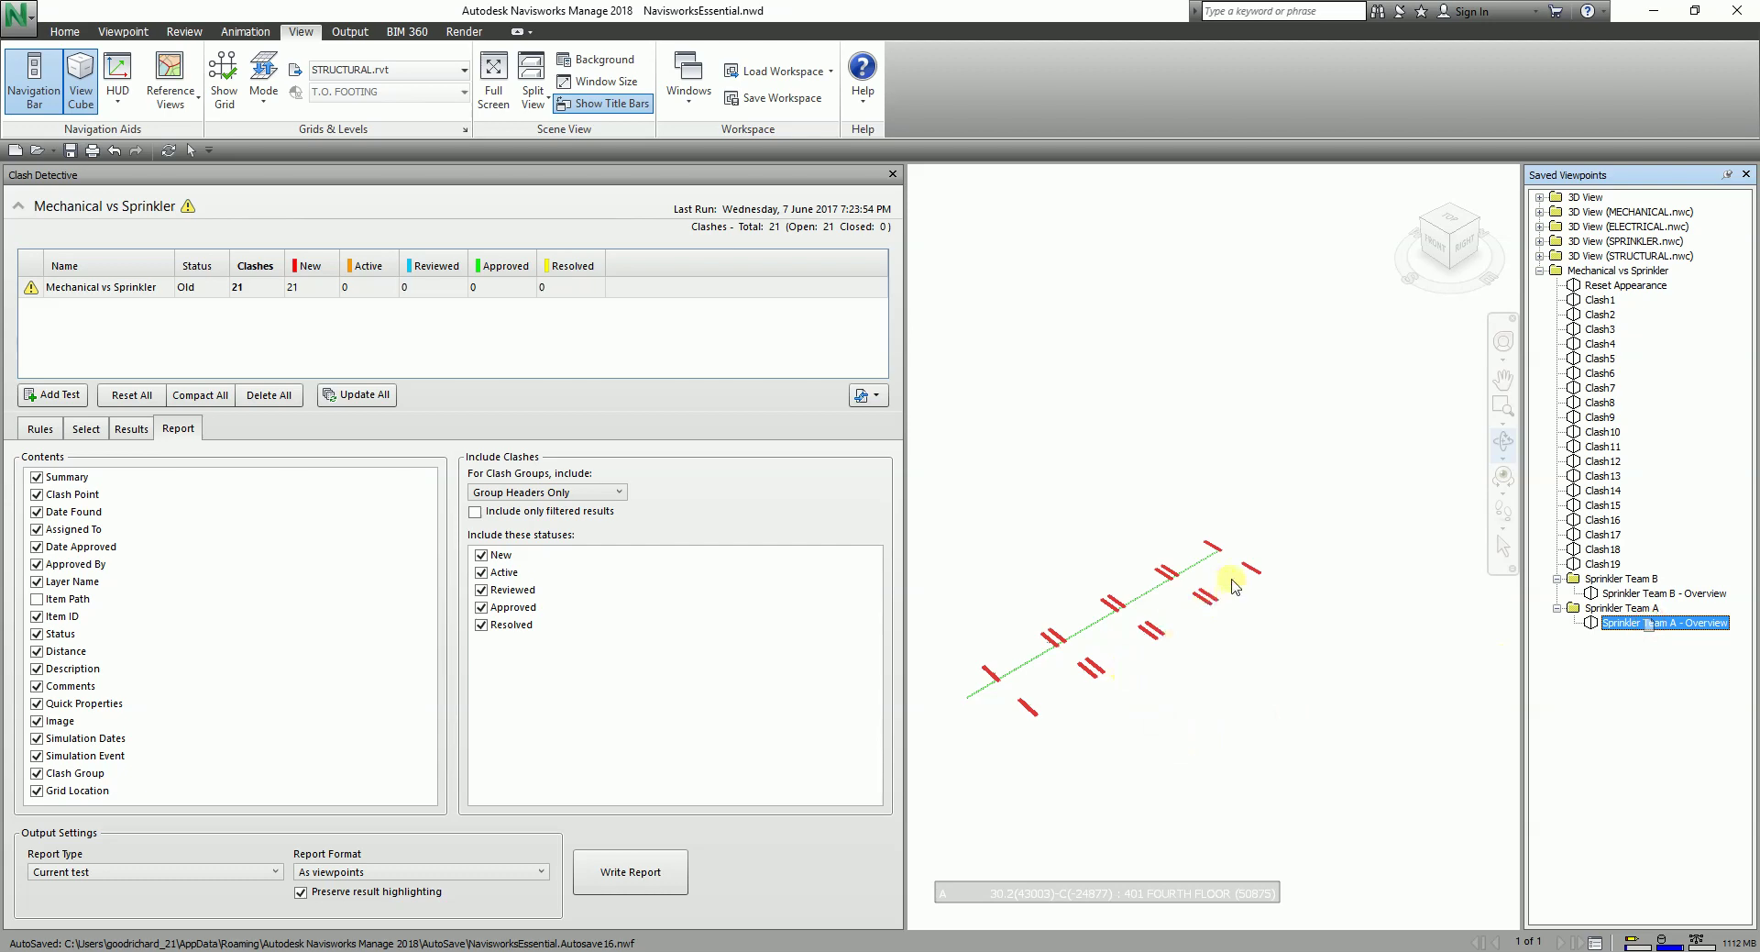
{"action": "left_click", "coordinate": [1235, 587]}
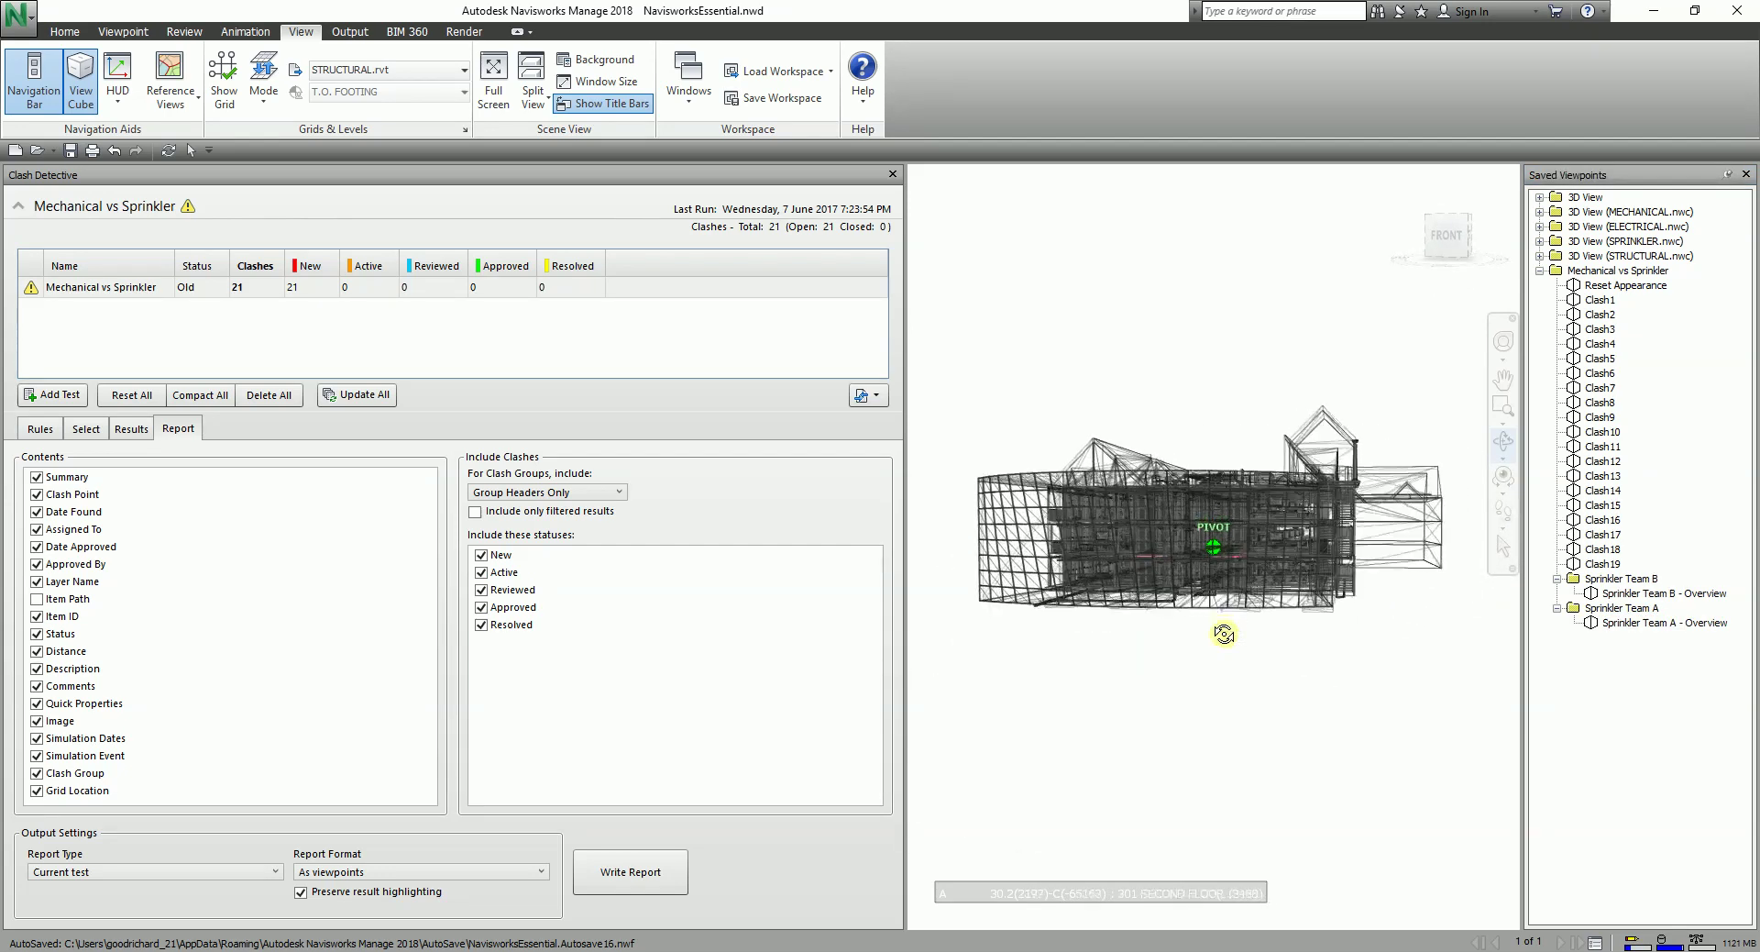
{"action": "scroll", "coordinate": [1129, 598], "scroll_direction": "up", "scroll_amount": 3}
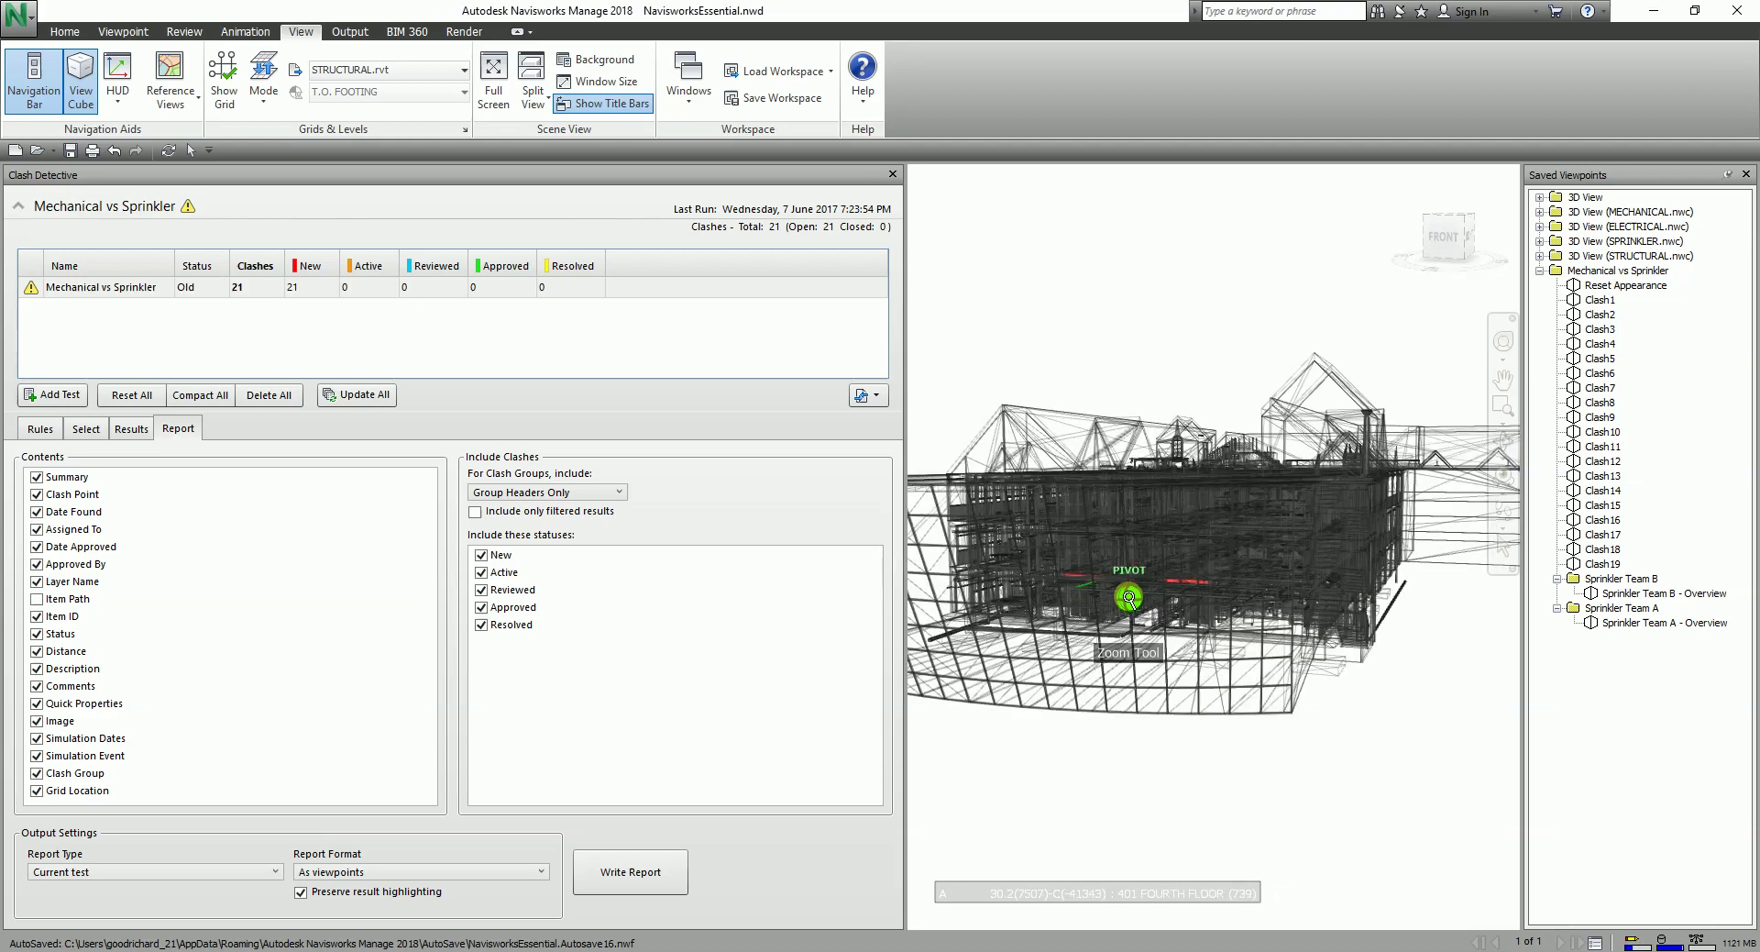
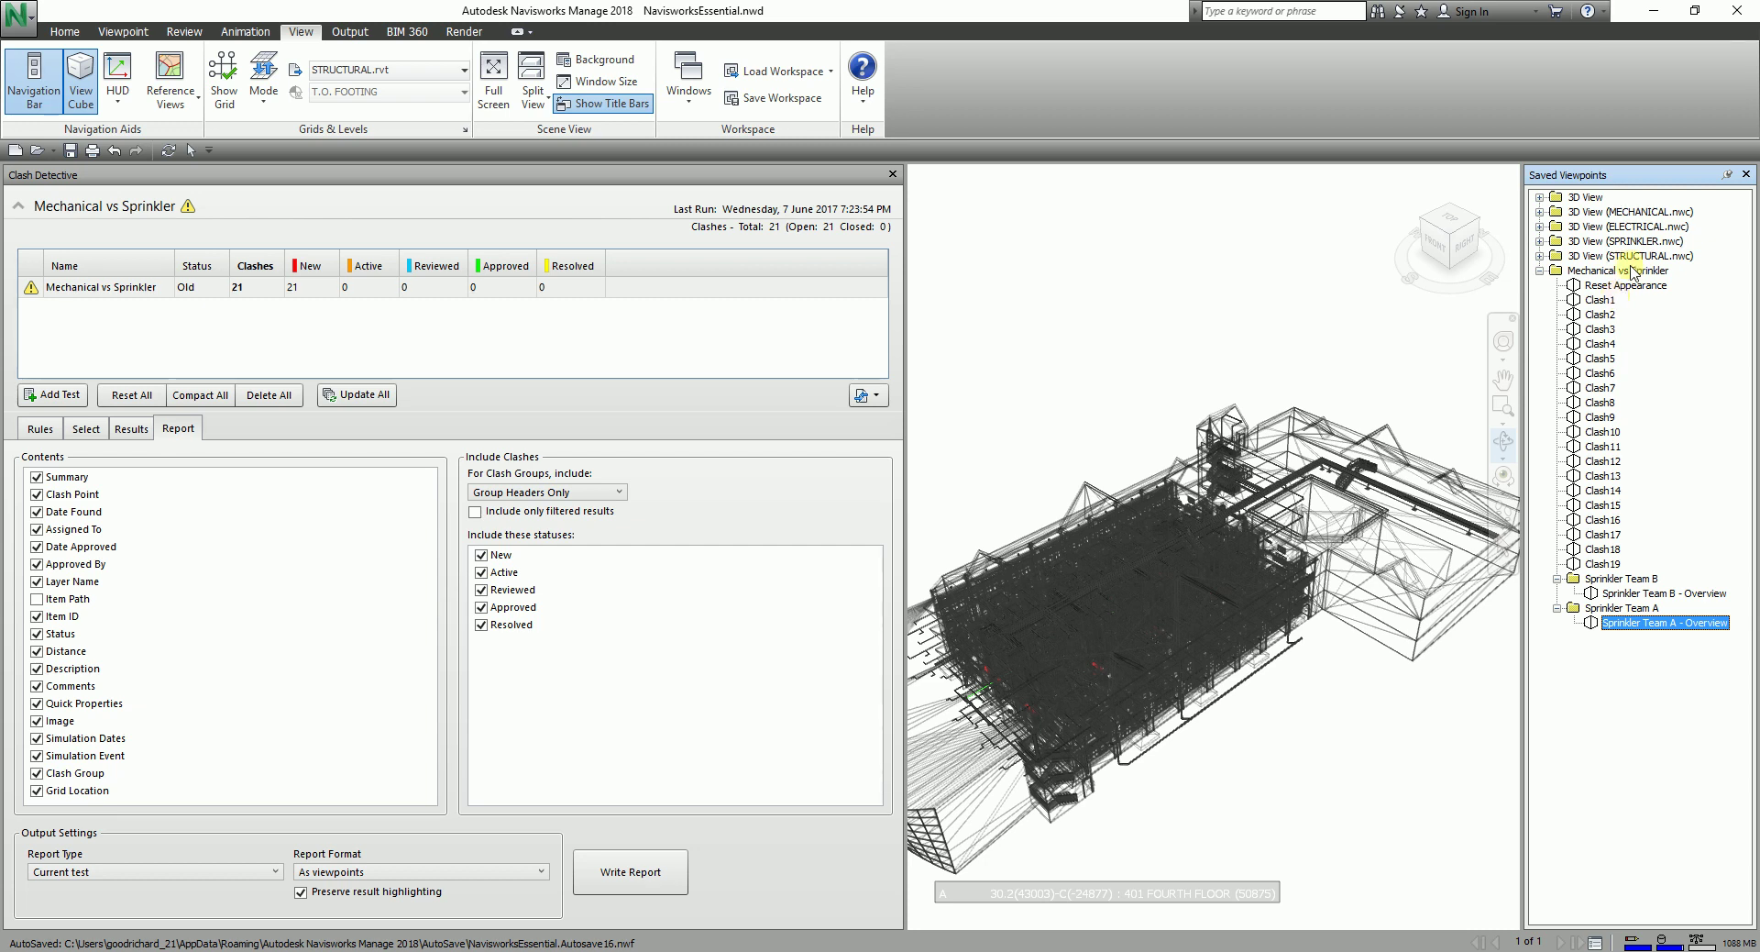
- Apply the Reset Appearance viewpoint and examine the saved viewpoints Clash1 through Clash6 in the model
{"action": "left_click", "coordinate": [1618, 285]}
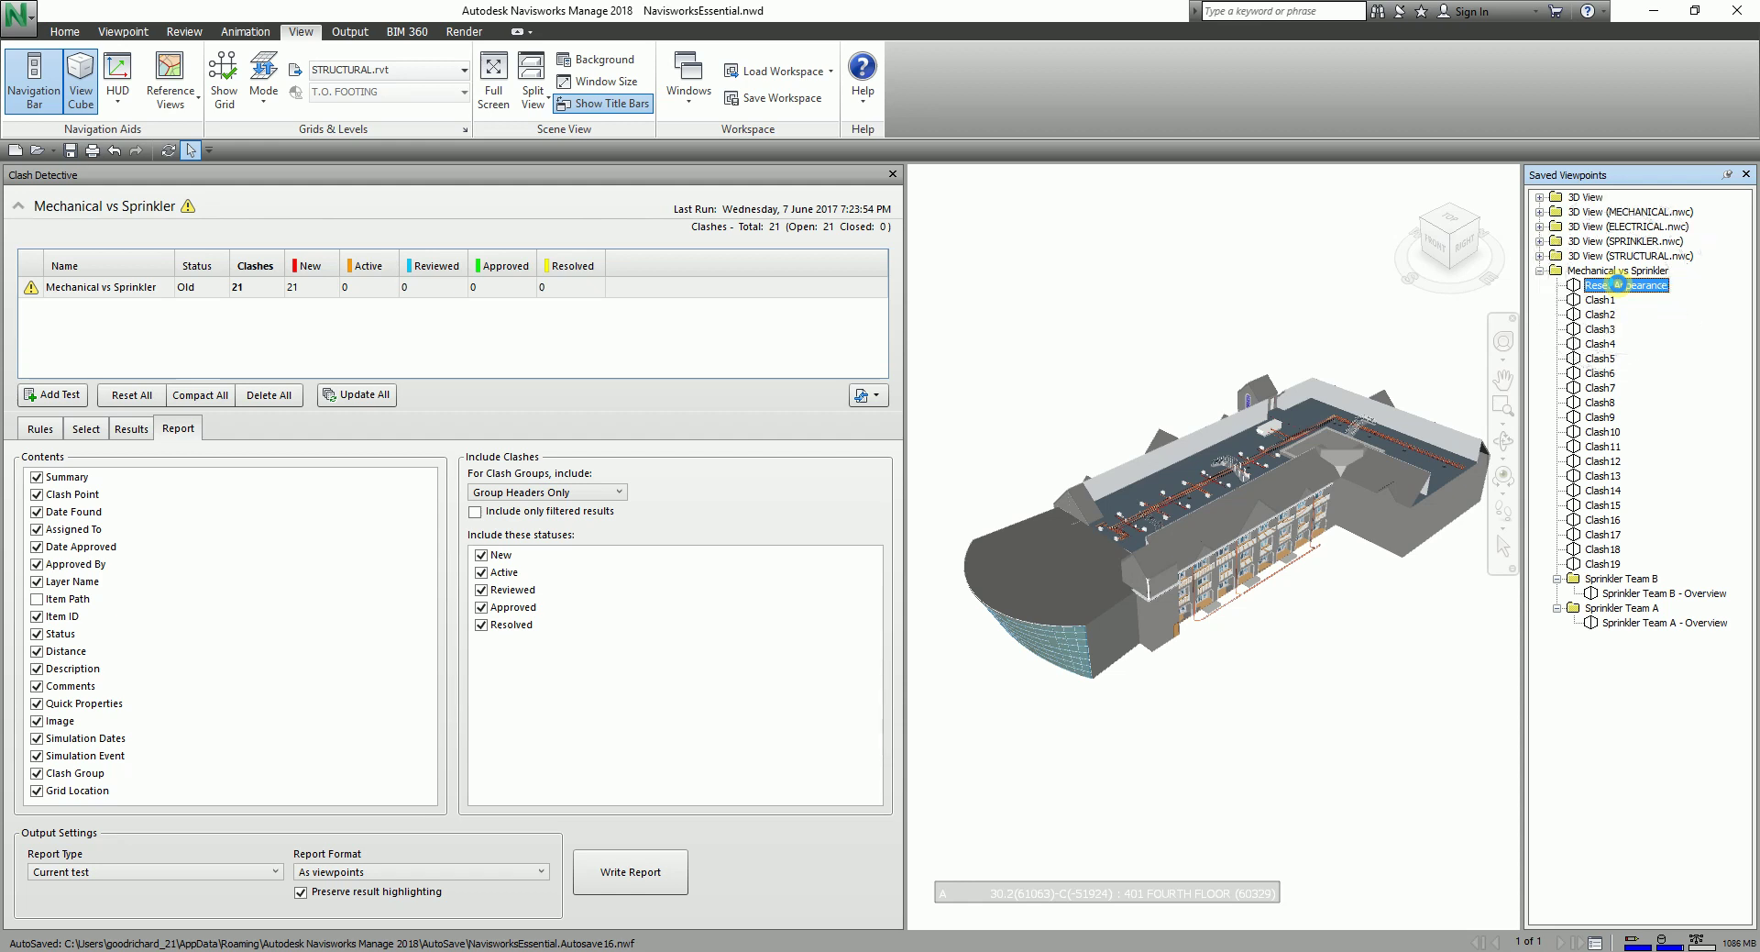
{"action": "left_click", "coordinate": [1602, 300]}
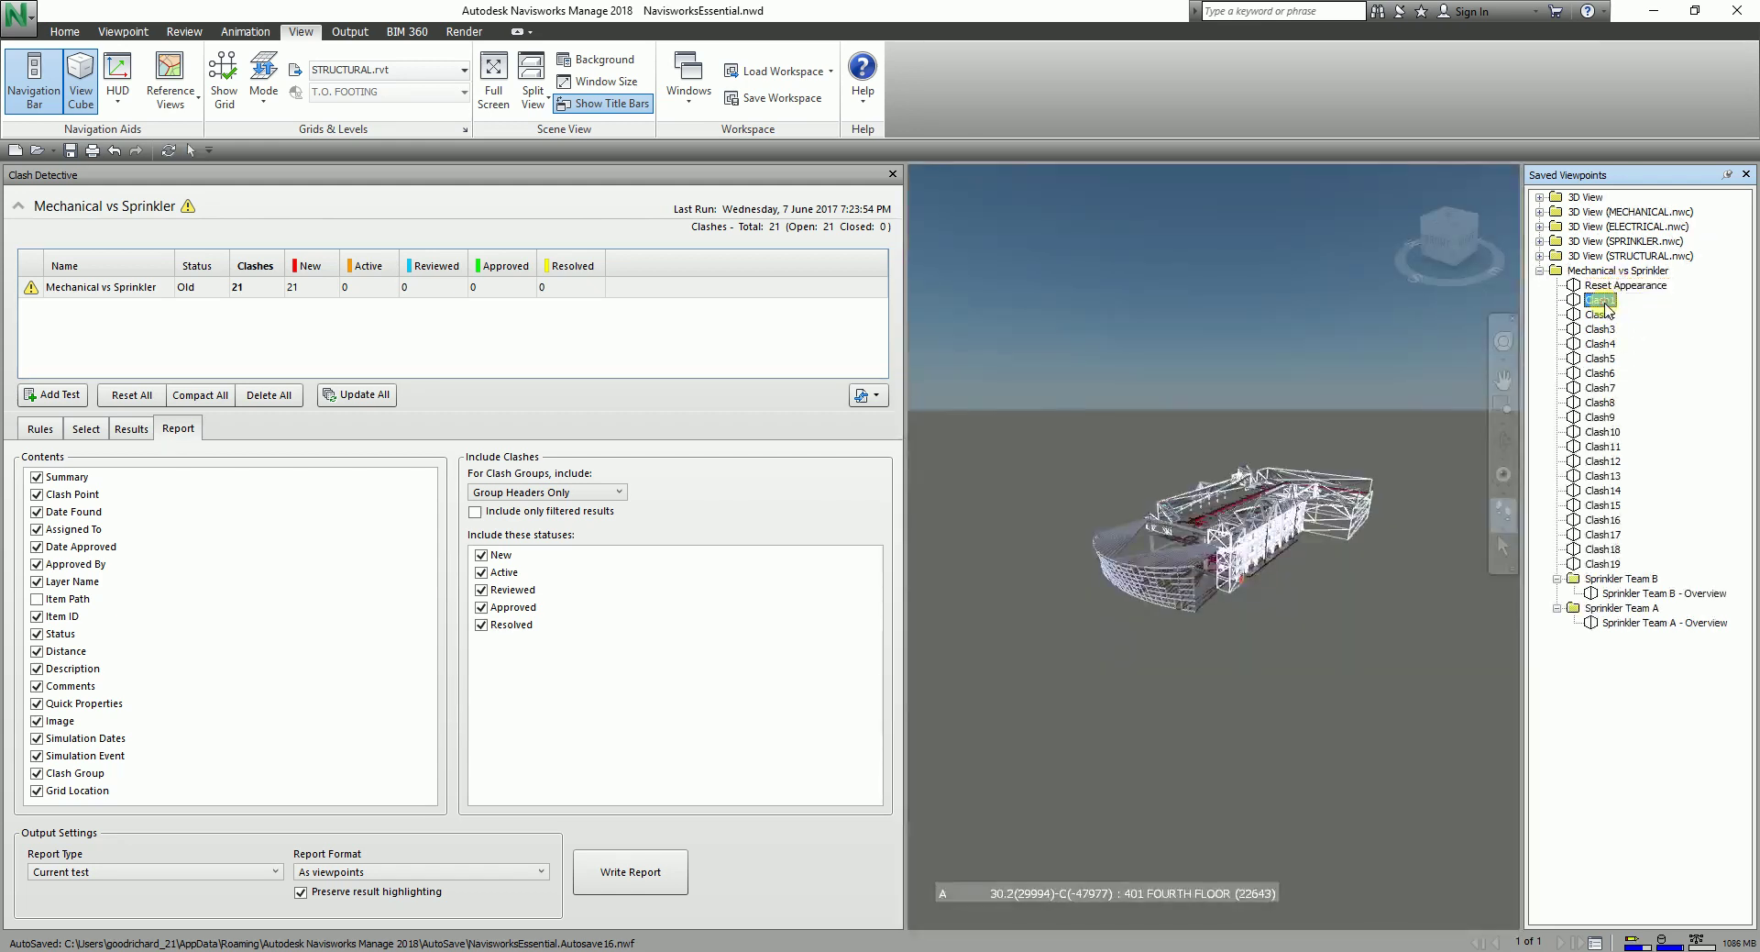
{"action": "left_click", "coordinate": [1601, 315]}
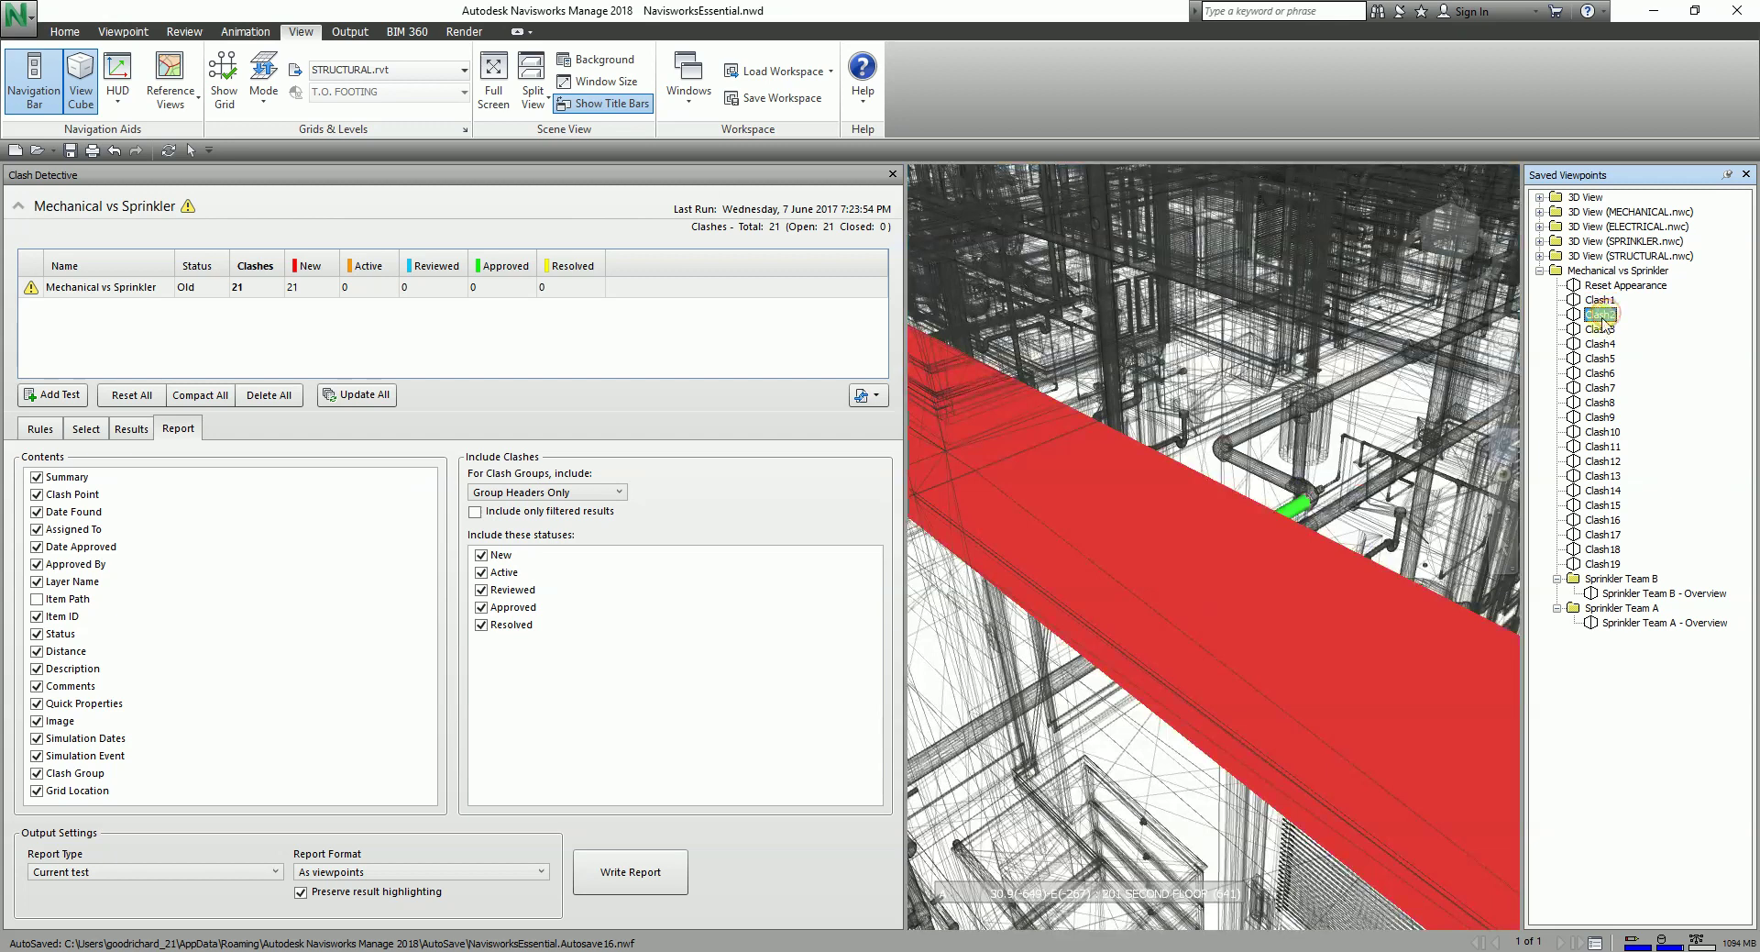
{"action": "left_click", "coordinate": [1601, 330]}
{"action": "left_click", "coordinate": [1601, 345]}
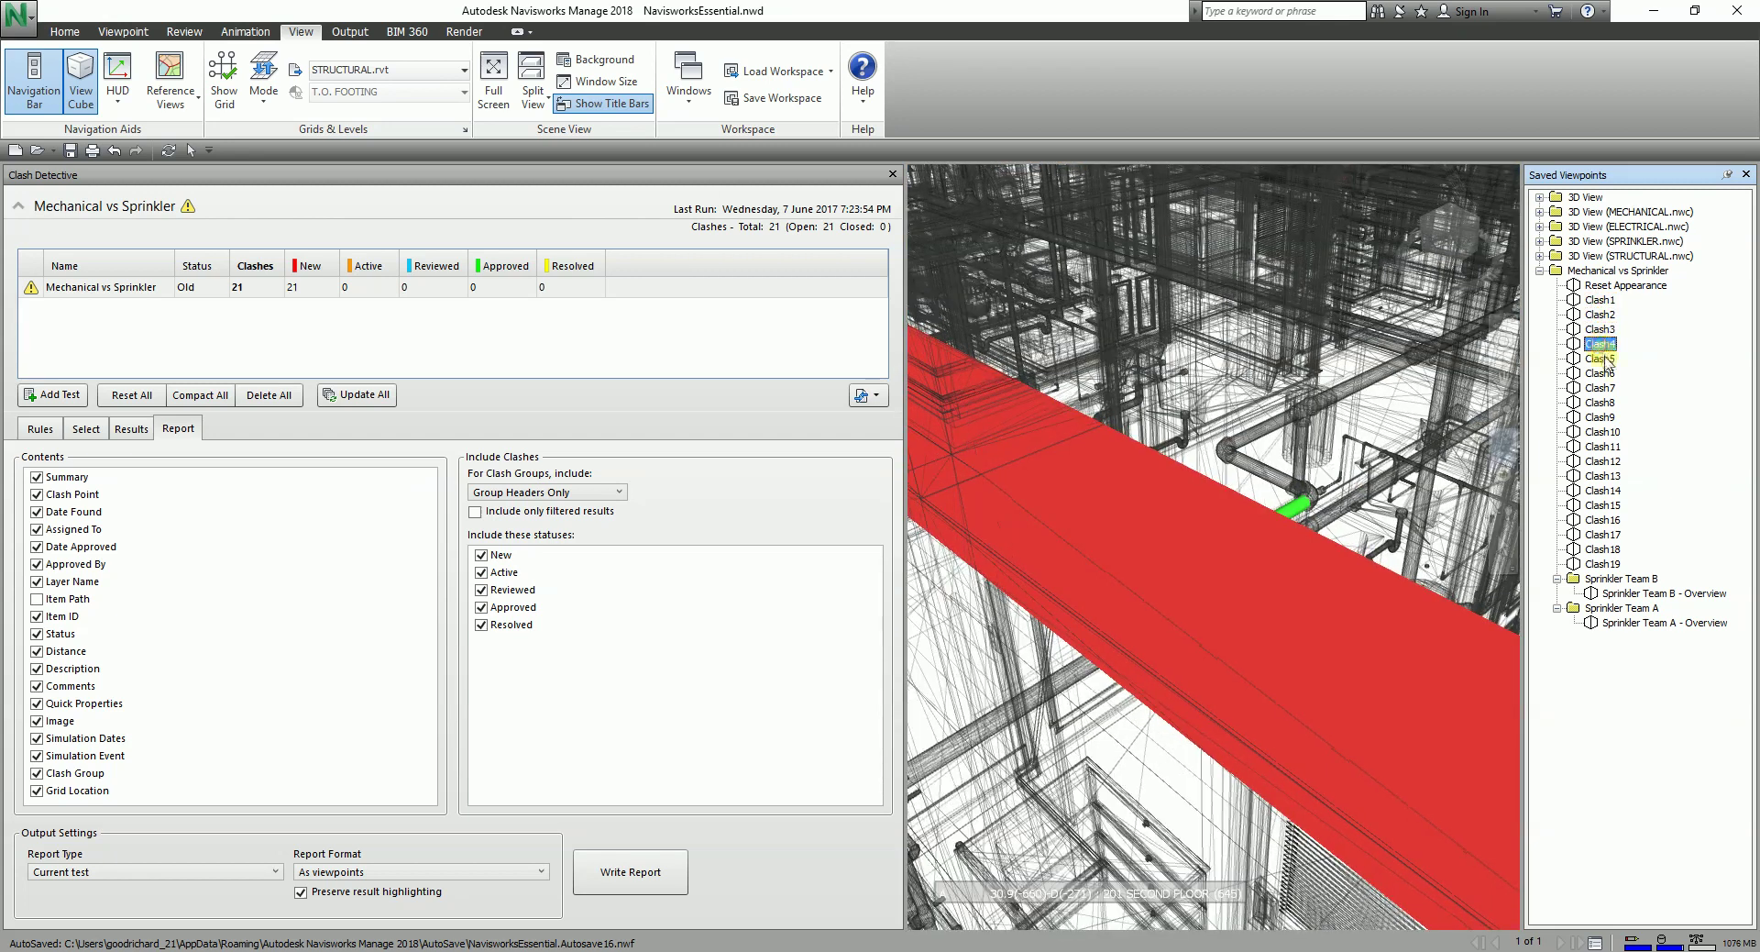
{"action": "left_click", "coordinate": [1602, 358]}
{"action": "left_click", "coordinate": [1600, 373]}
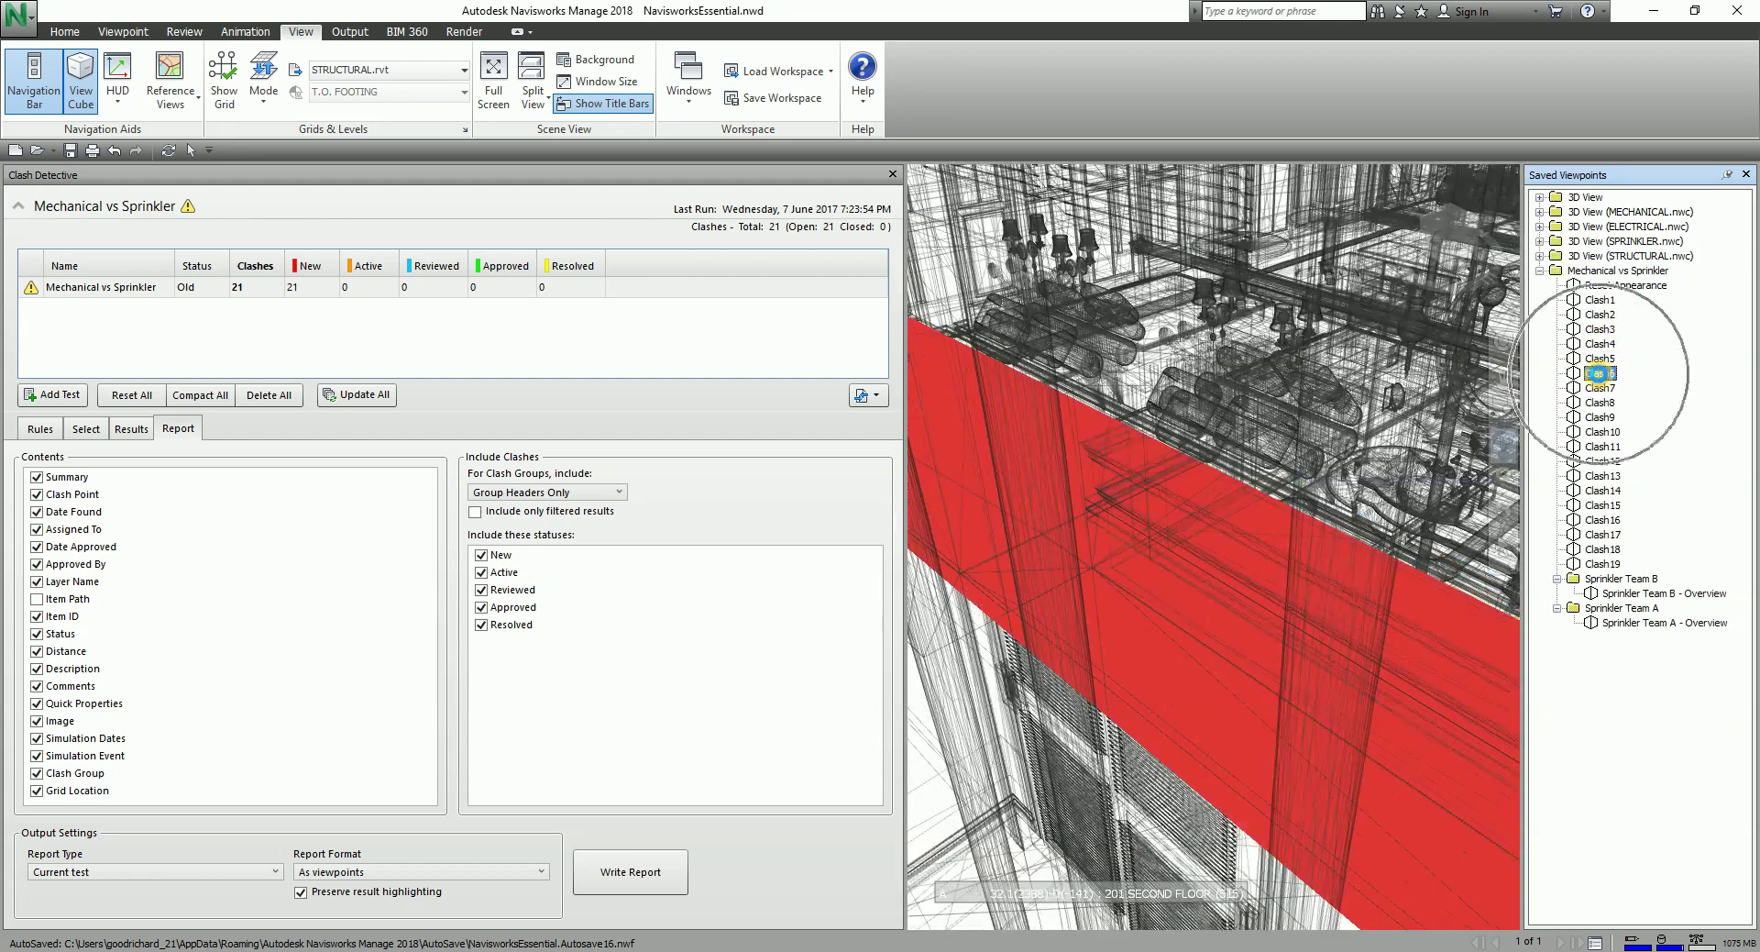
{"action": "mouse_move", "coordinate": [1457, 594]}
{"action": "left_mouse_down"}
{"action": "mouse_move", "coordinate": [1259, 475]}
{"action": "mouse_move", "coordinate": [1301, 589]}
{"action": "left_mouse_up"}
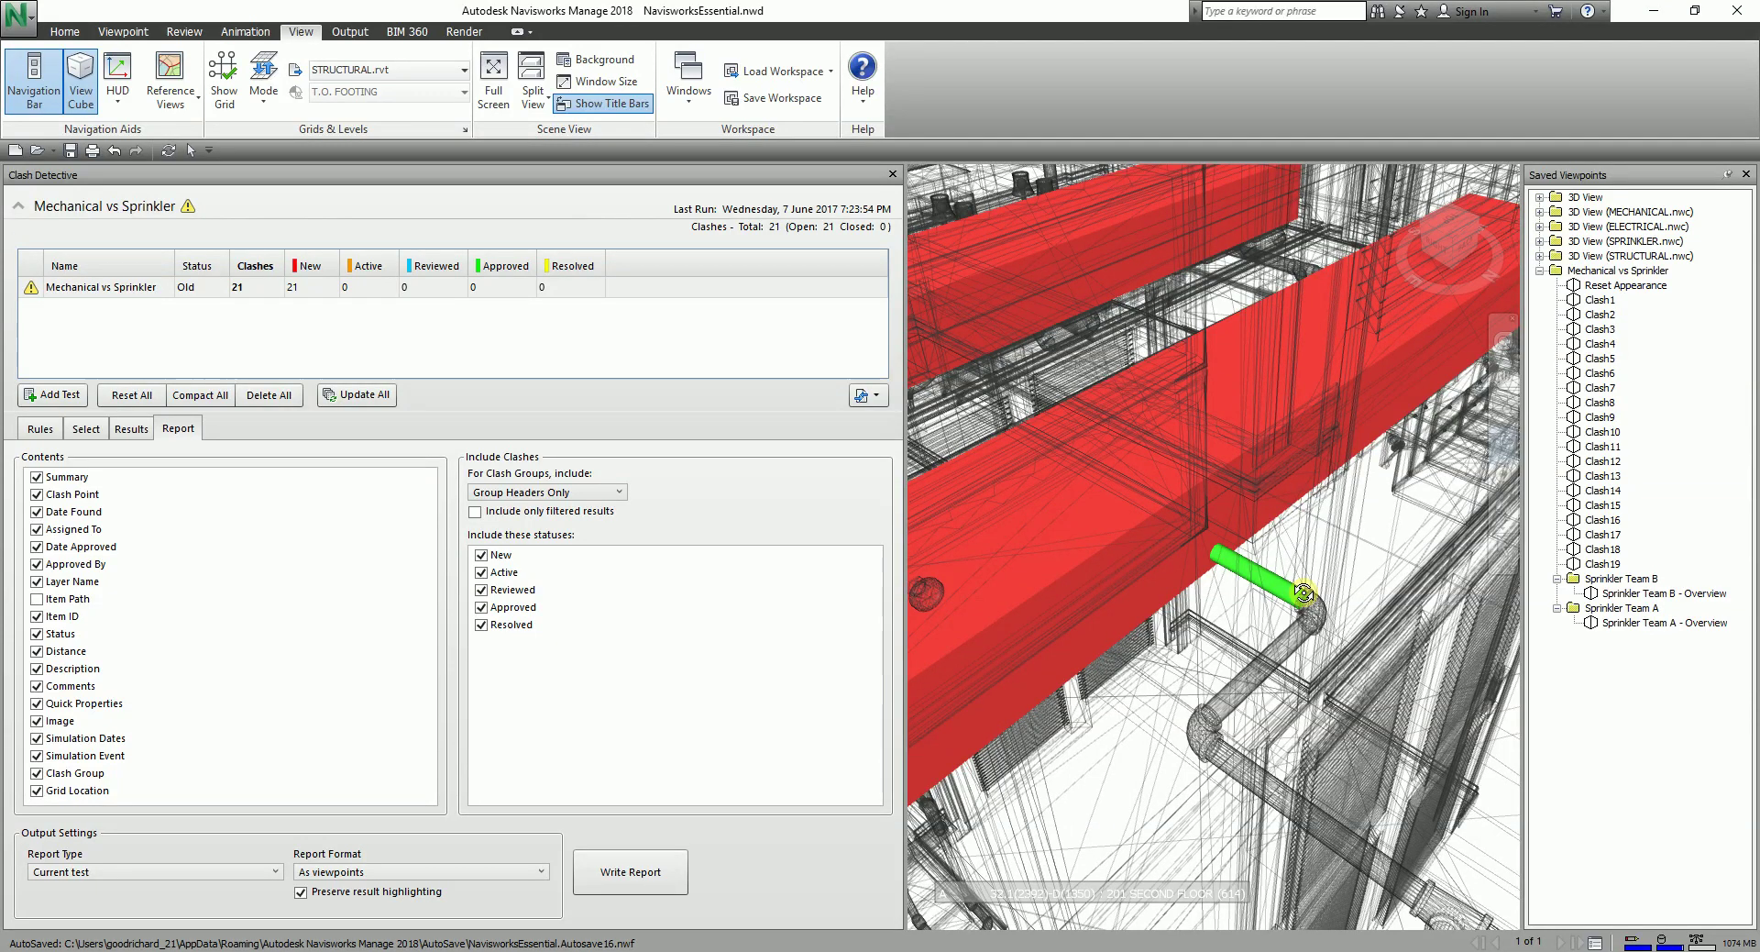
- Examine the saved viewpoints Clash11, Clash8 and Clash7 one after another
{"action": "left_click", "coordinate": [1610, 495]}
{"action": "left_click", "coordinate": [1612, 448]}
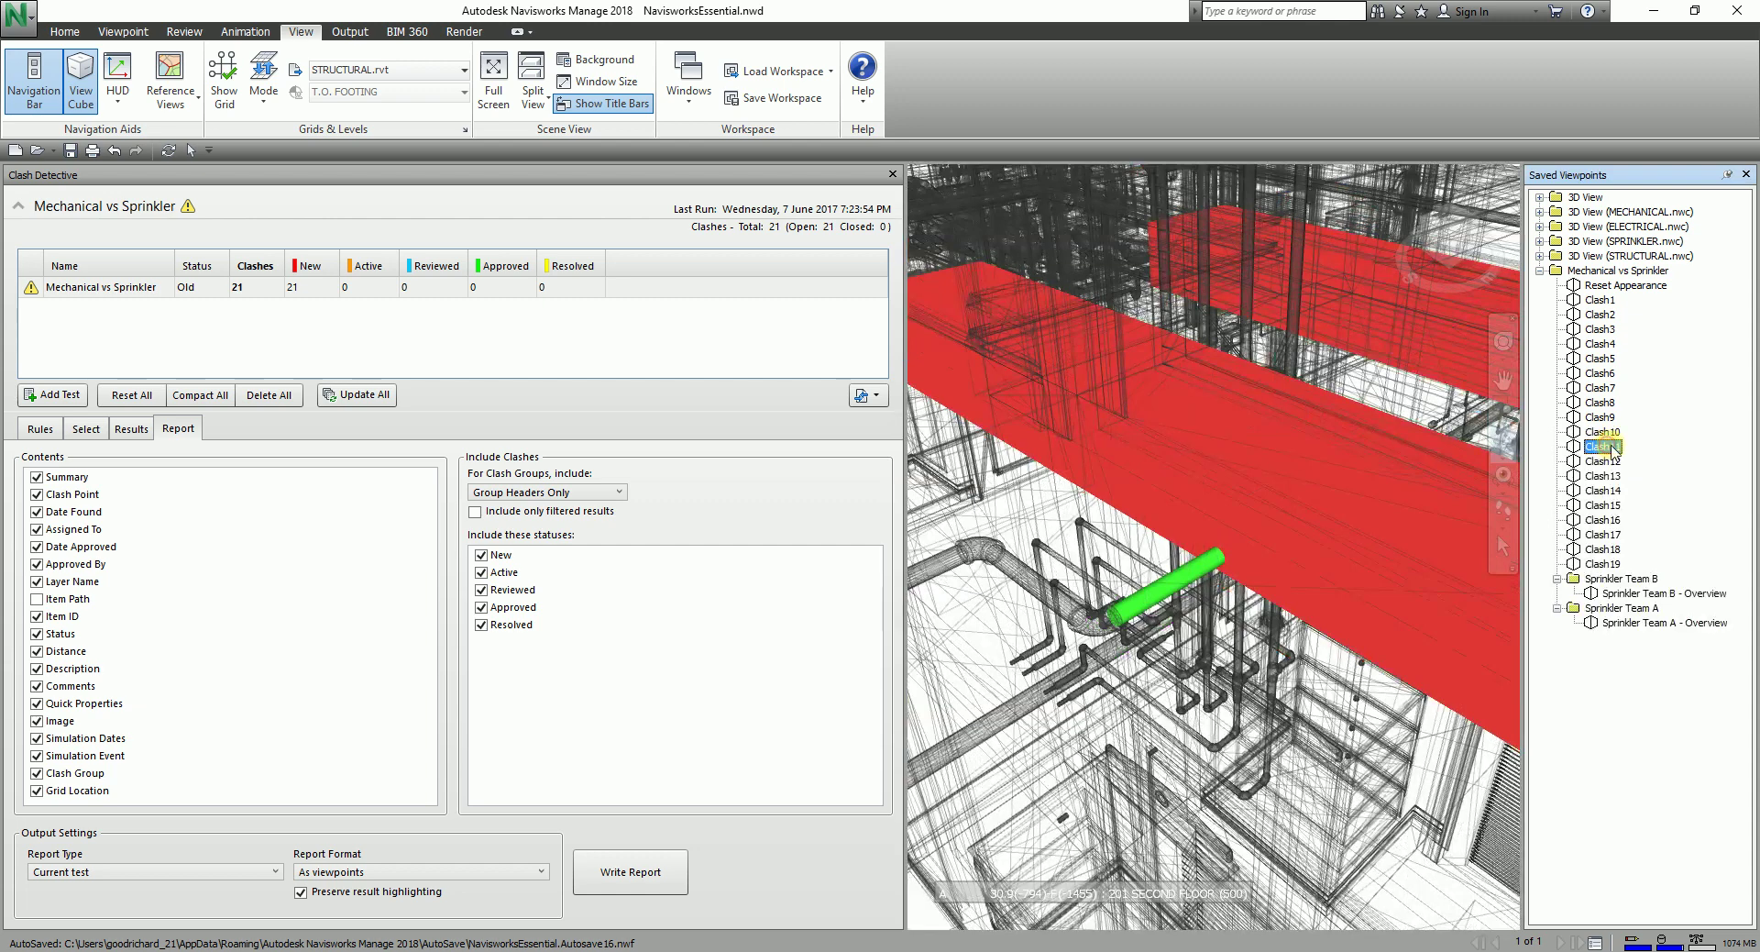
{"action": "left_click", "coordinate": [1604, 410]}
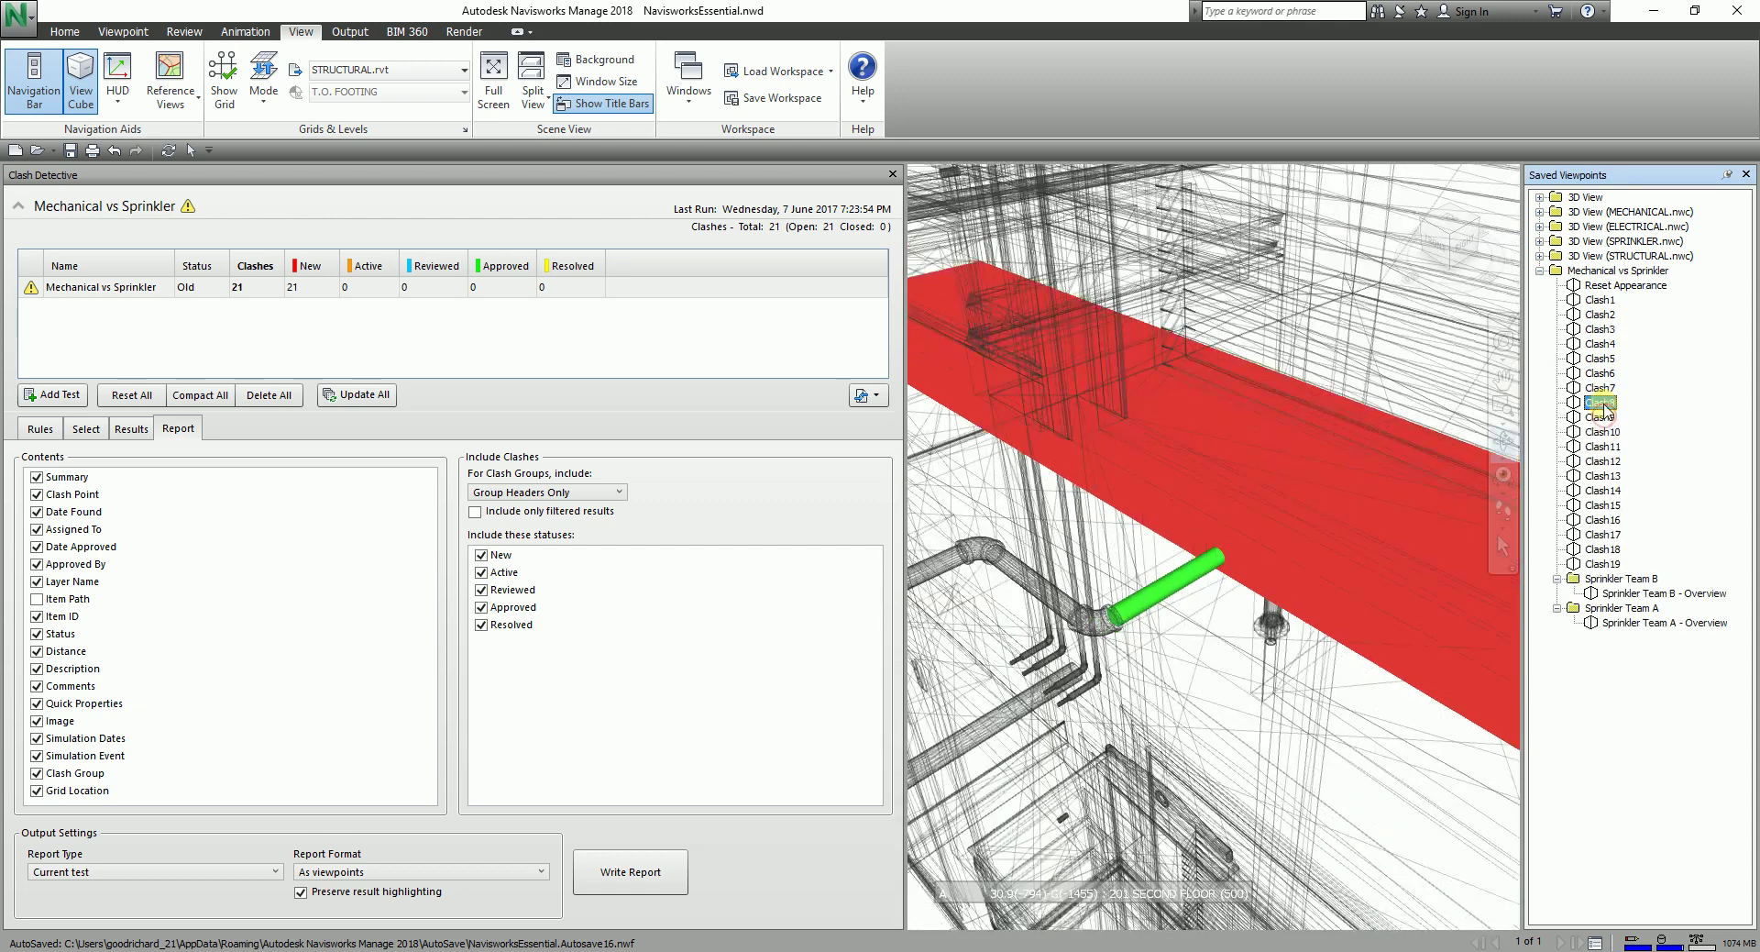
{"action": "left_click", "coordinate": [1603, 387]}
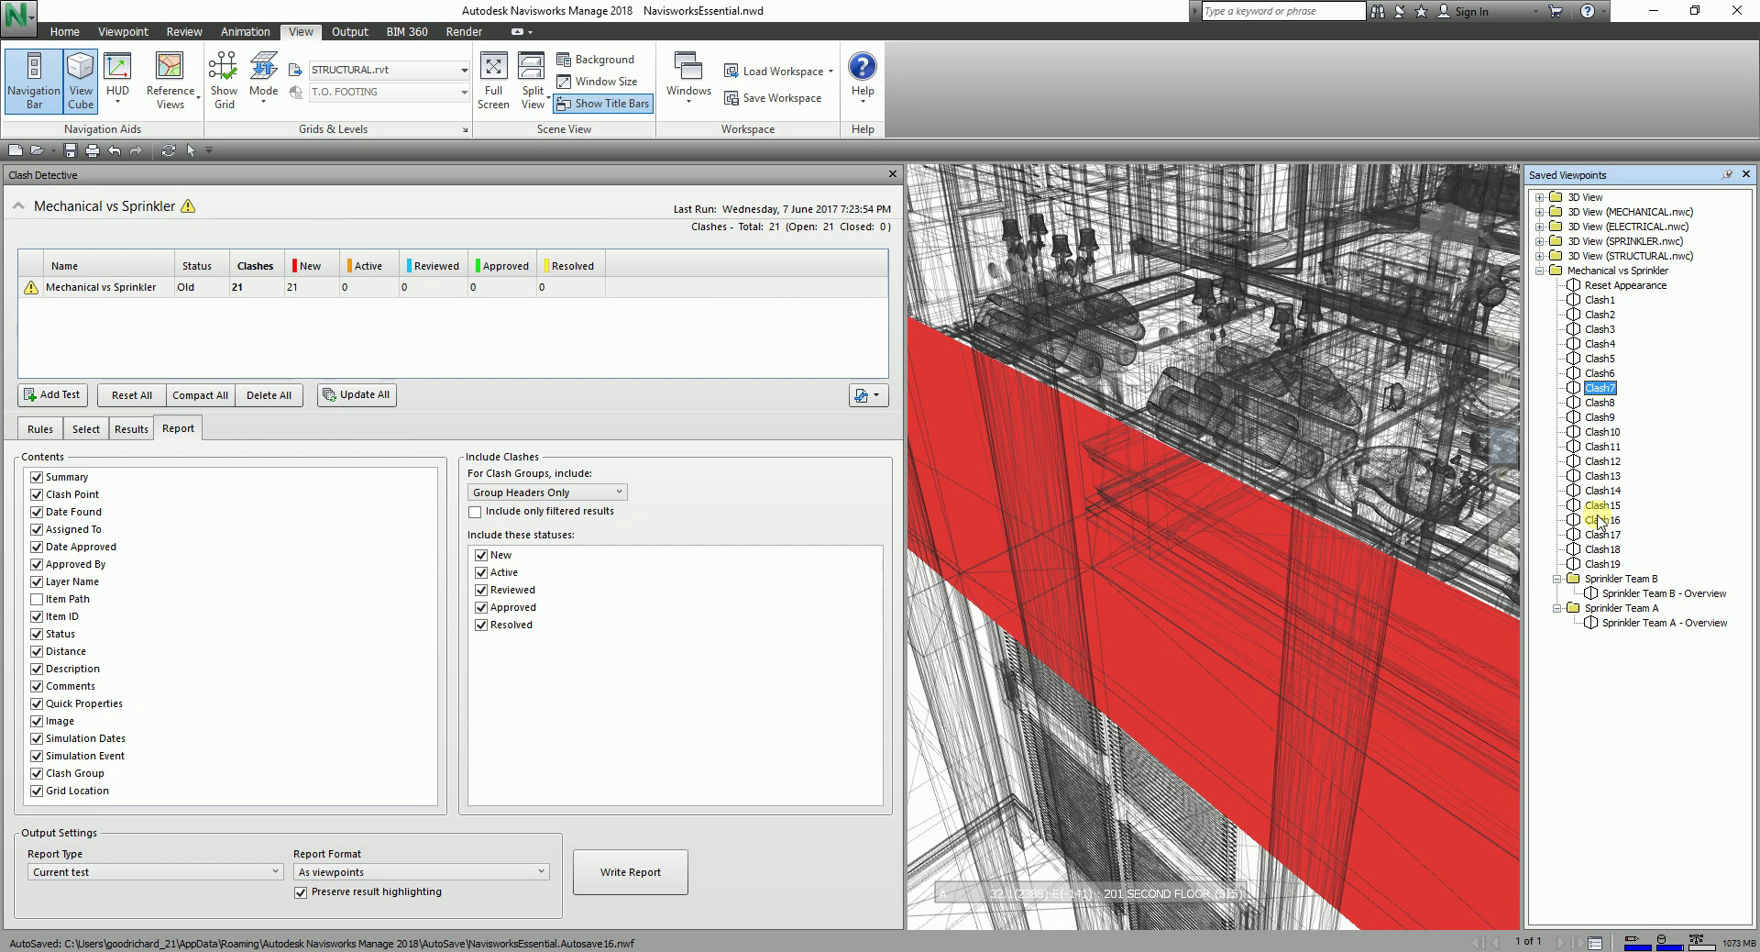
- Examine the saved viewpoints Clash2 and Clash3 and the Sprinkler Team B - Overview viewpoint
{"action": "left_click", "coordinate": [1600, 285]}
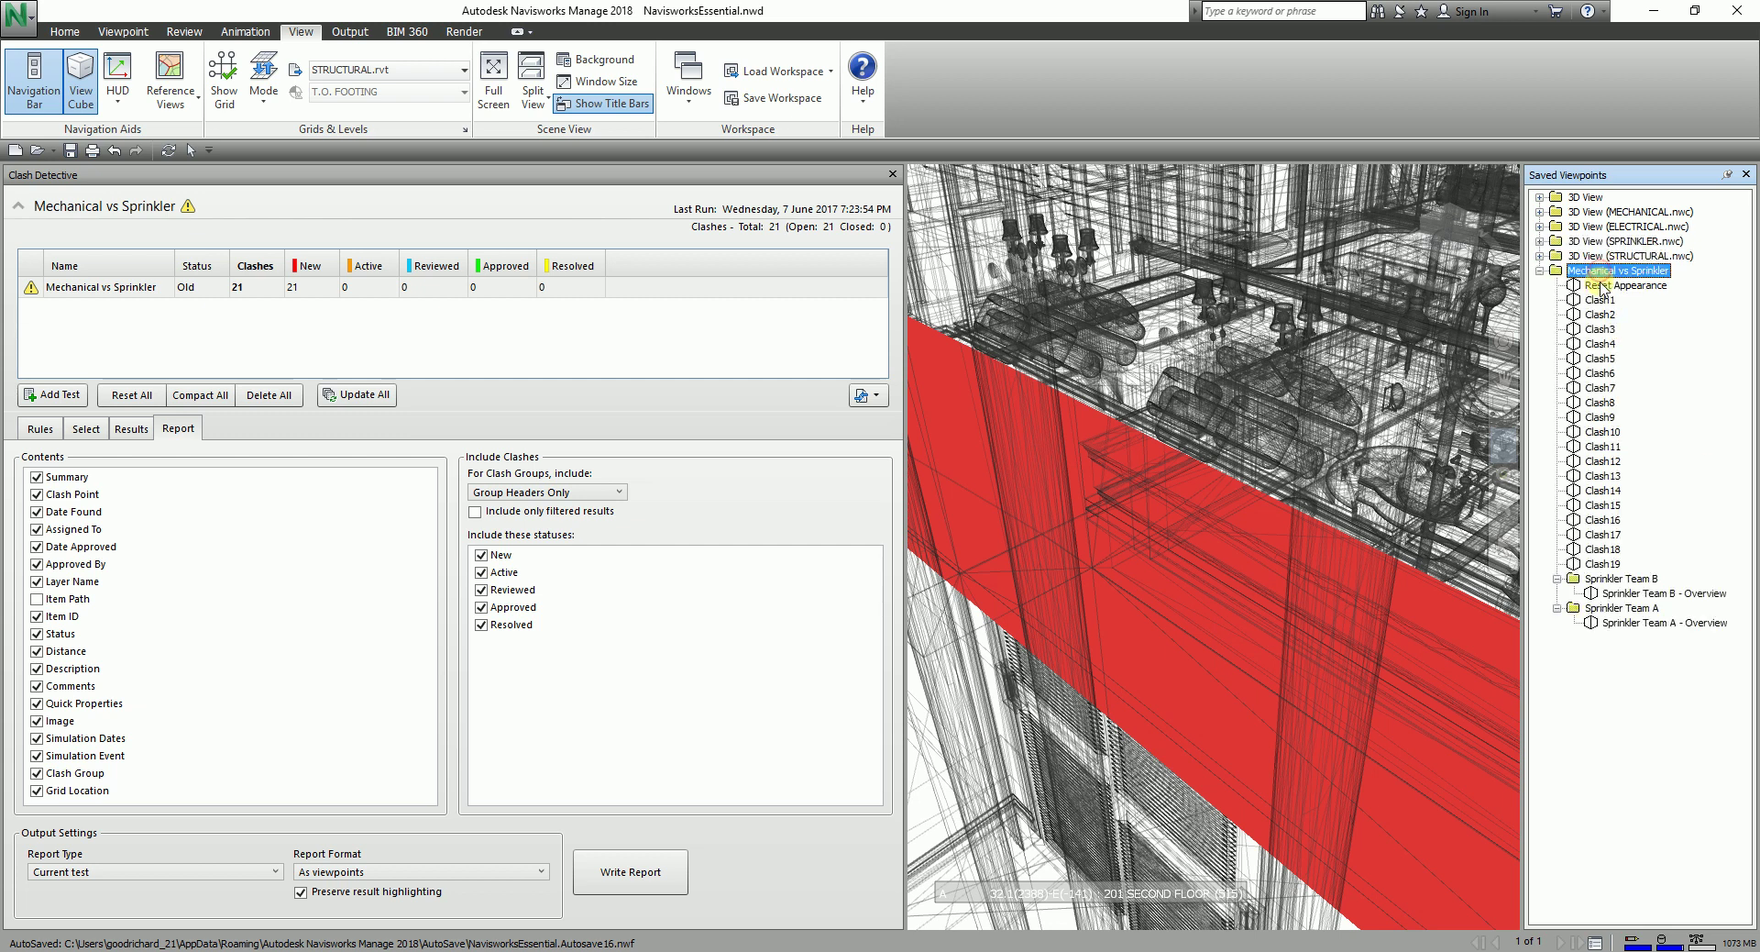
{"action": "left_click", "coordinate": [1600, 311]}
{"action": "left_click", "coordinate": [1600, 328]}
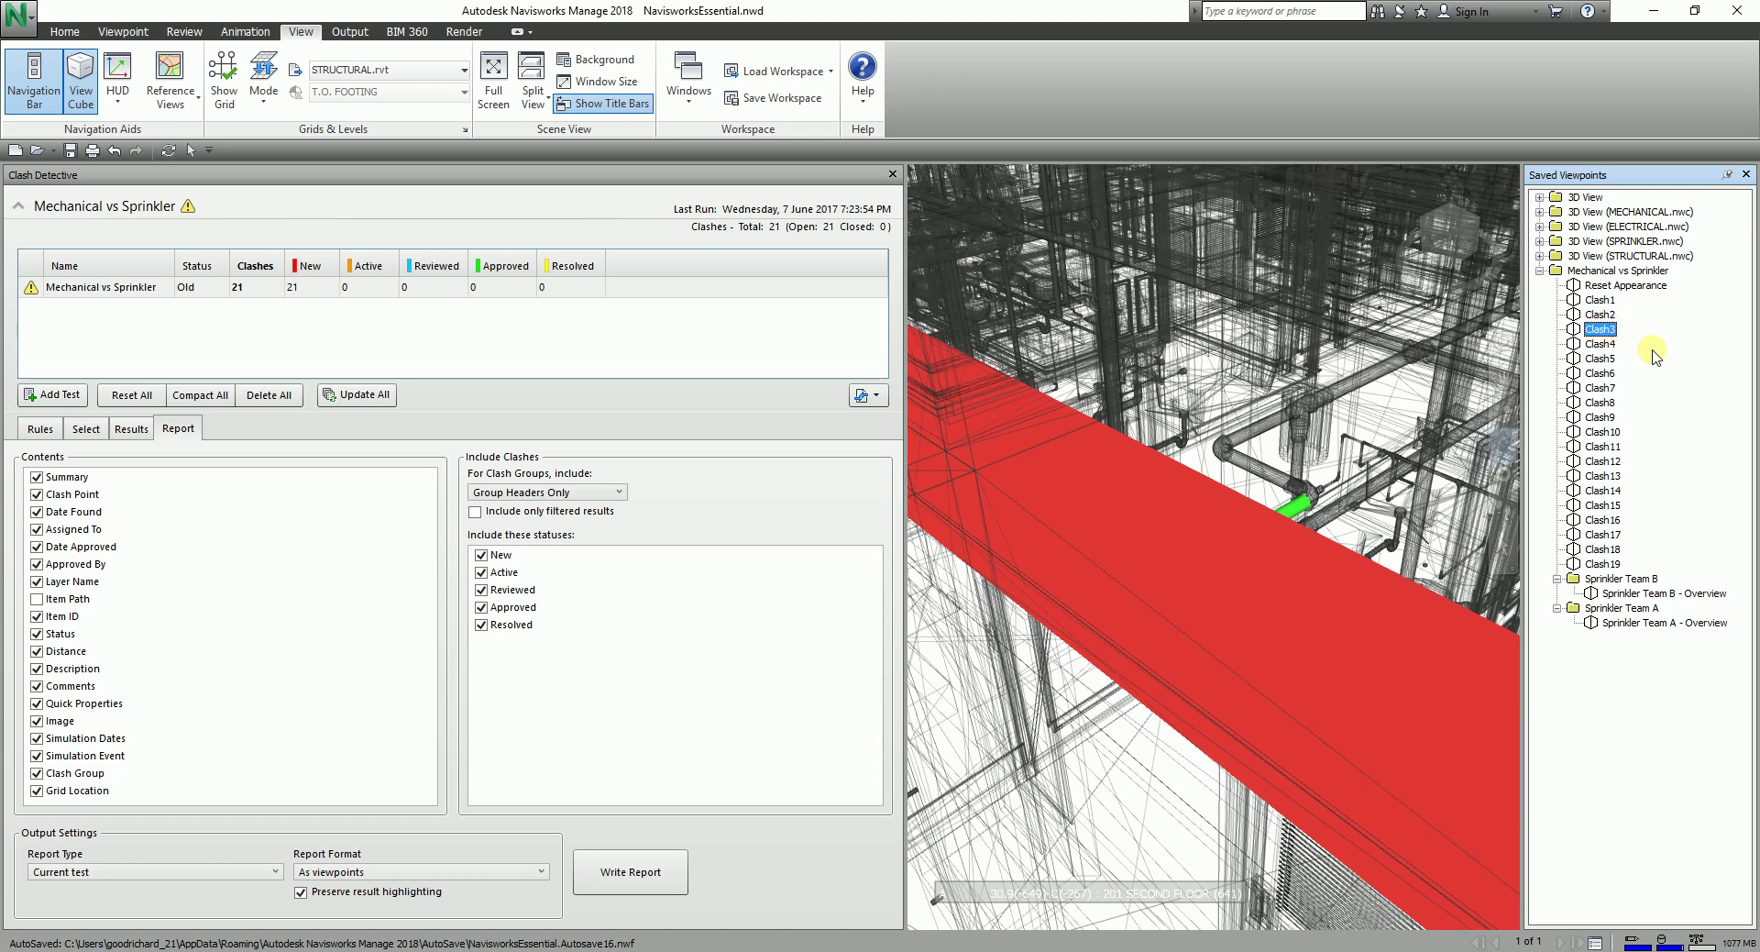
{"action": "mouse_move", "coordinate": [1480, 379]}
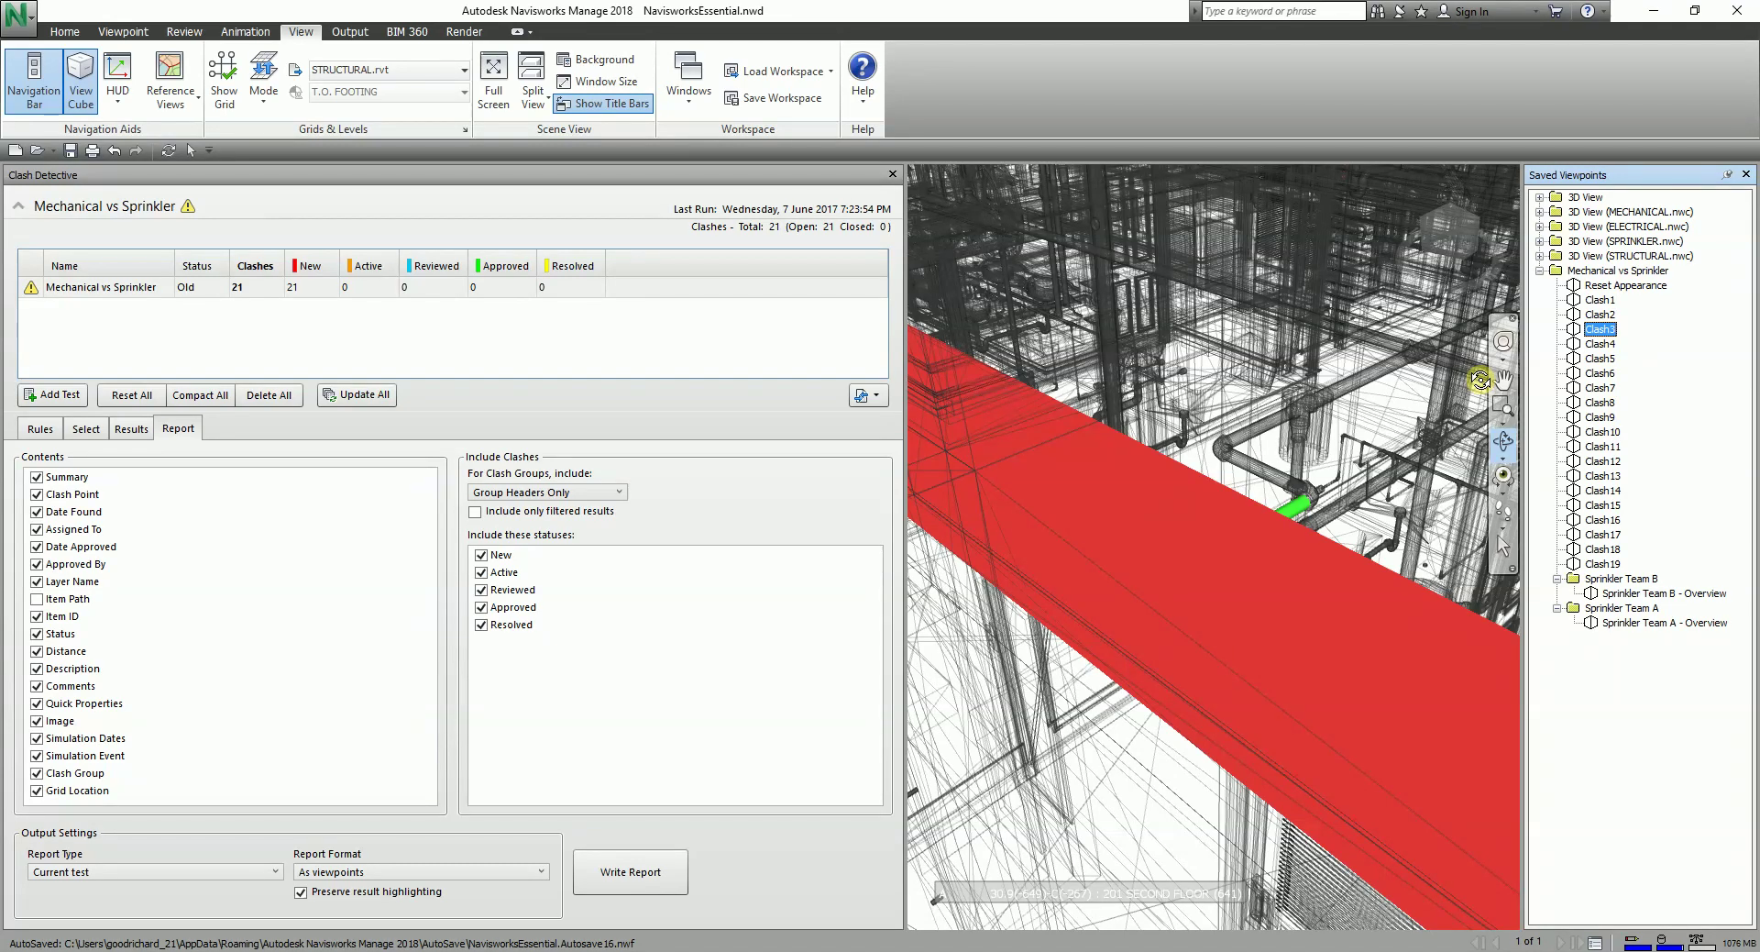
{"action": "left_click", "coordinate": [1638, 593]}
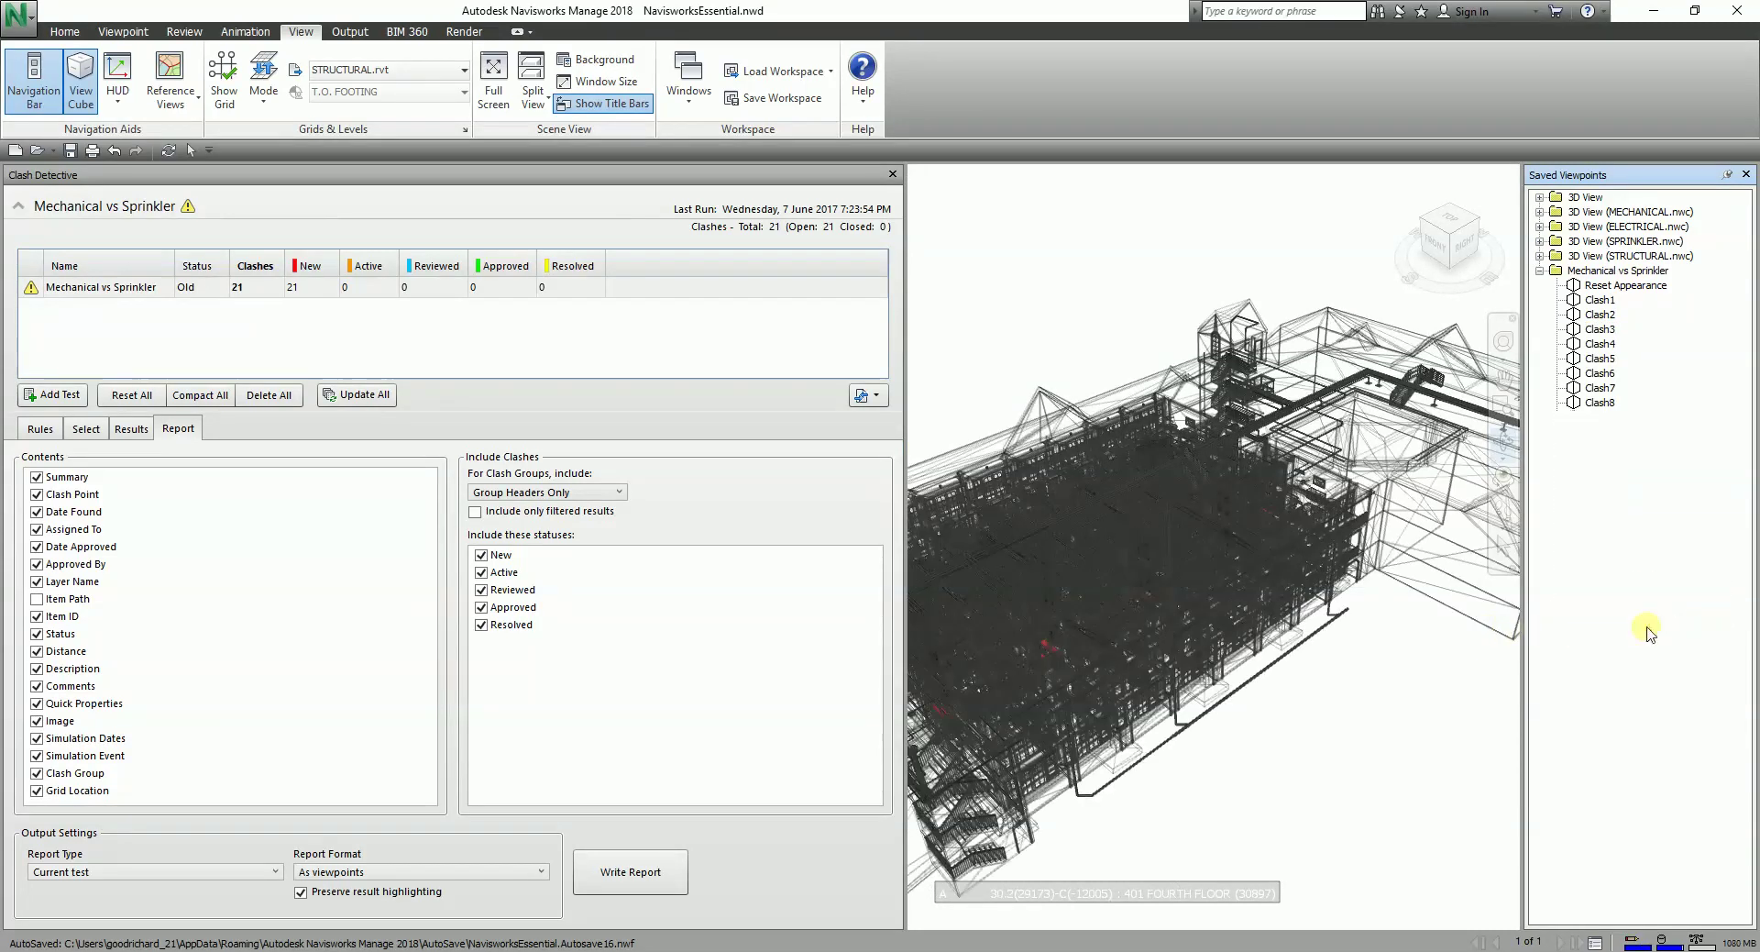
- Examine the Sprinkler Team A - Overview viewpoint and restore the model's normal display with the Reset Appearance viewpoint
{"action": "left_click", "coordinate": [1647, 624]}
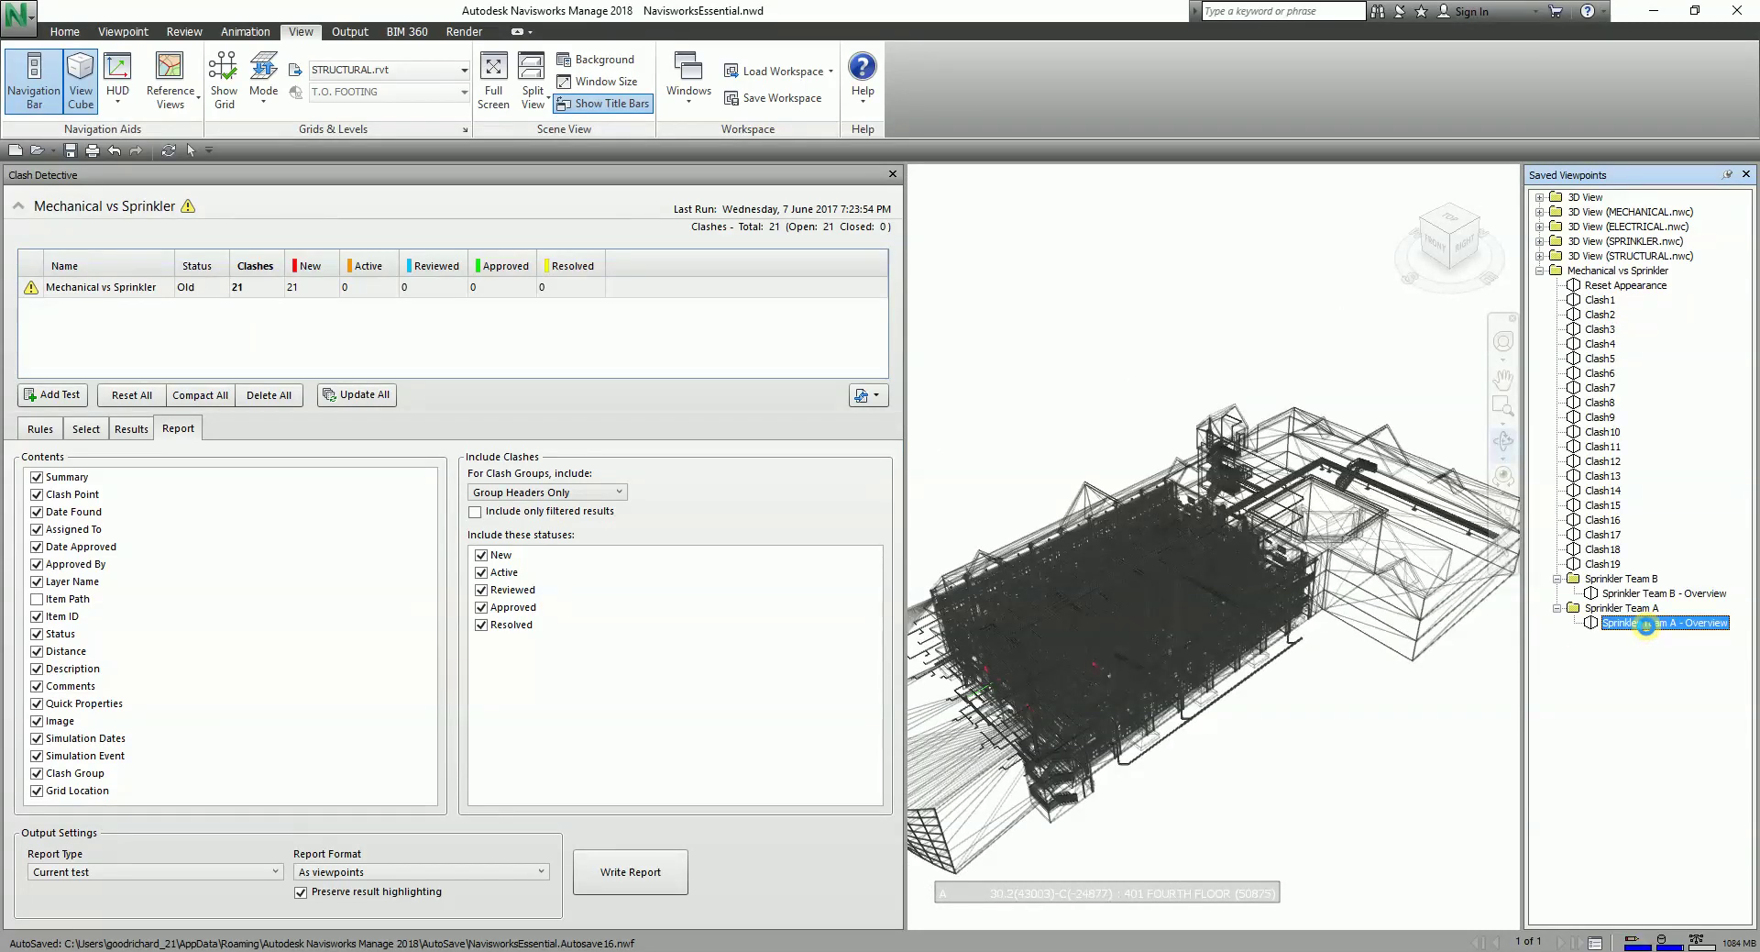
{"action": "left_click", "coordinate": [1619, 288]}
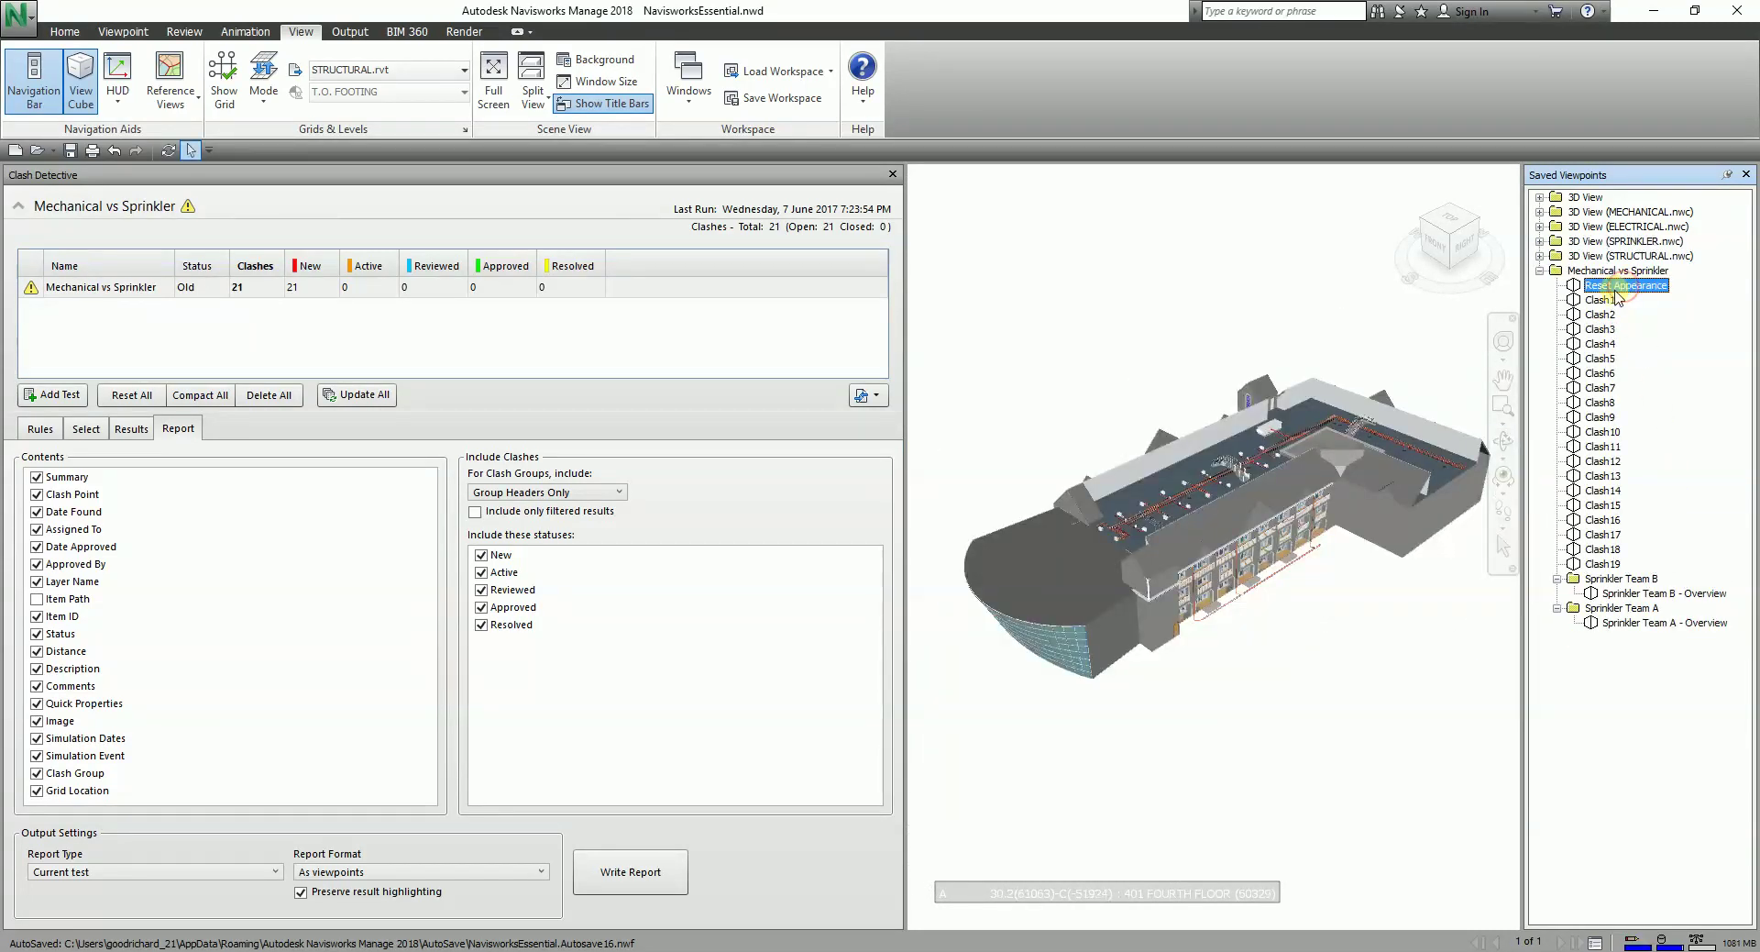
- Examine the saved viewpoints from Clash8 through Clash14, orbiting around the highlighted clash in Clash14
{"action": "left_click", "coordinate": [1598, 403]}
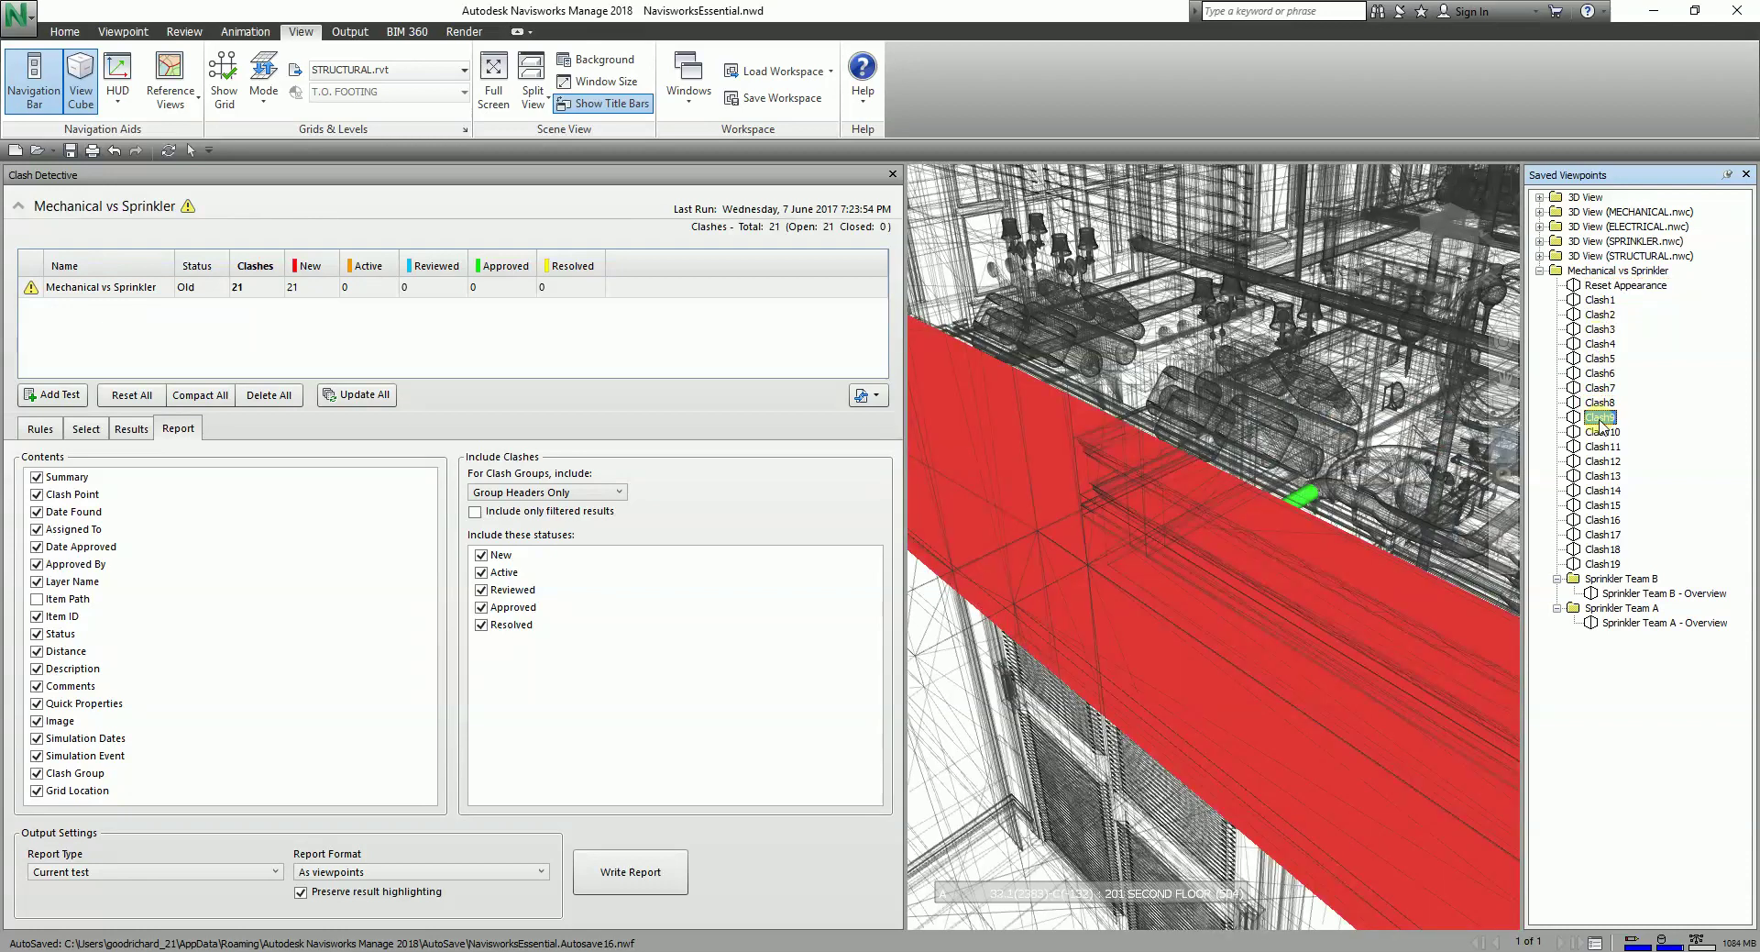
{"action": "left_click", "coordinate": [1600, 417]}
{"action": "left_click", "coordinate": [1602, 446]}
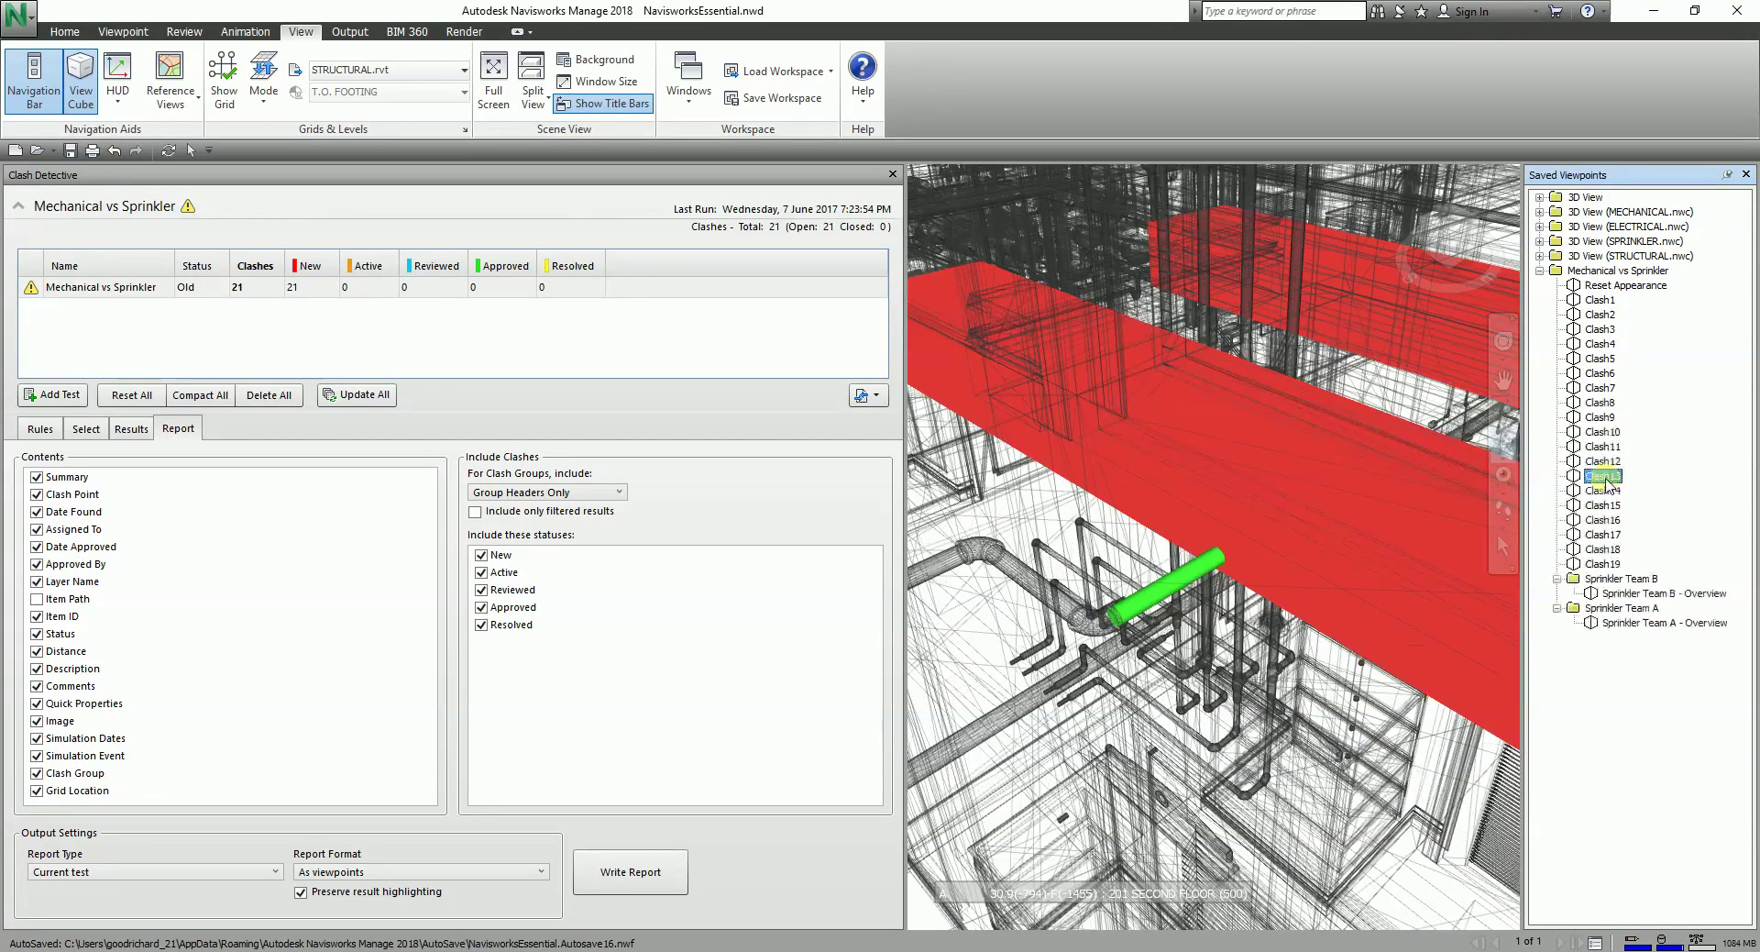
{"action": "left_click", "coordinate": [1605, 490]}
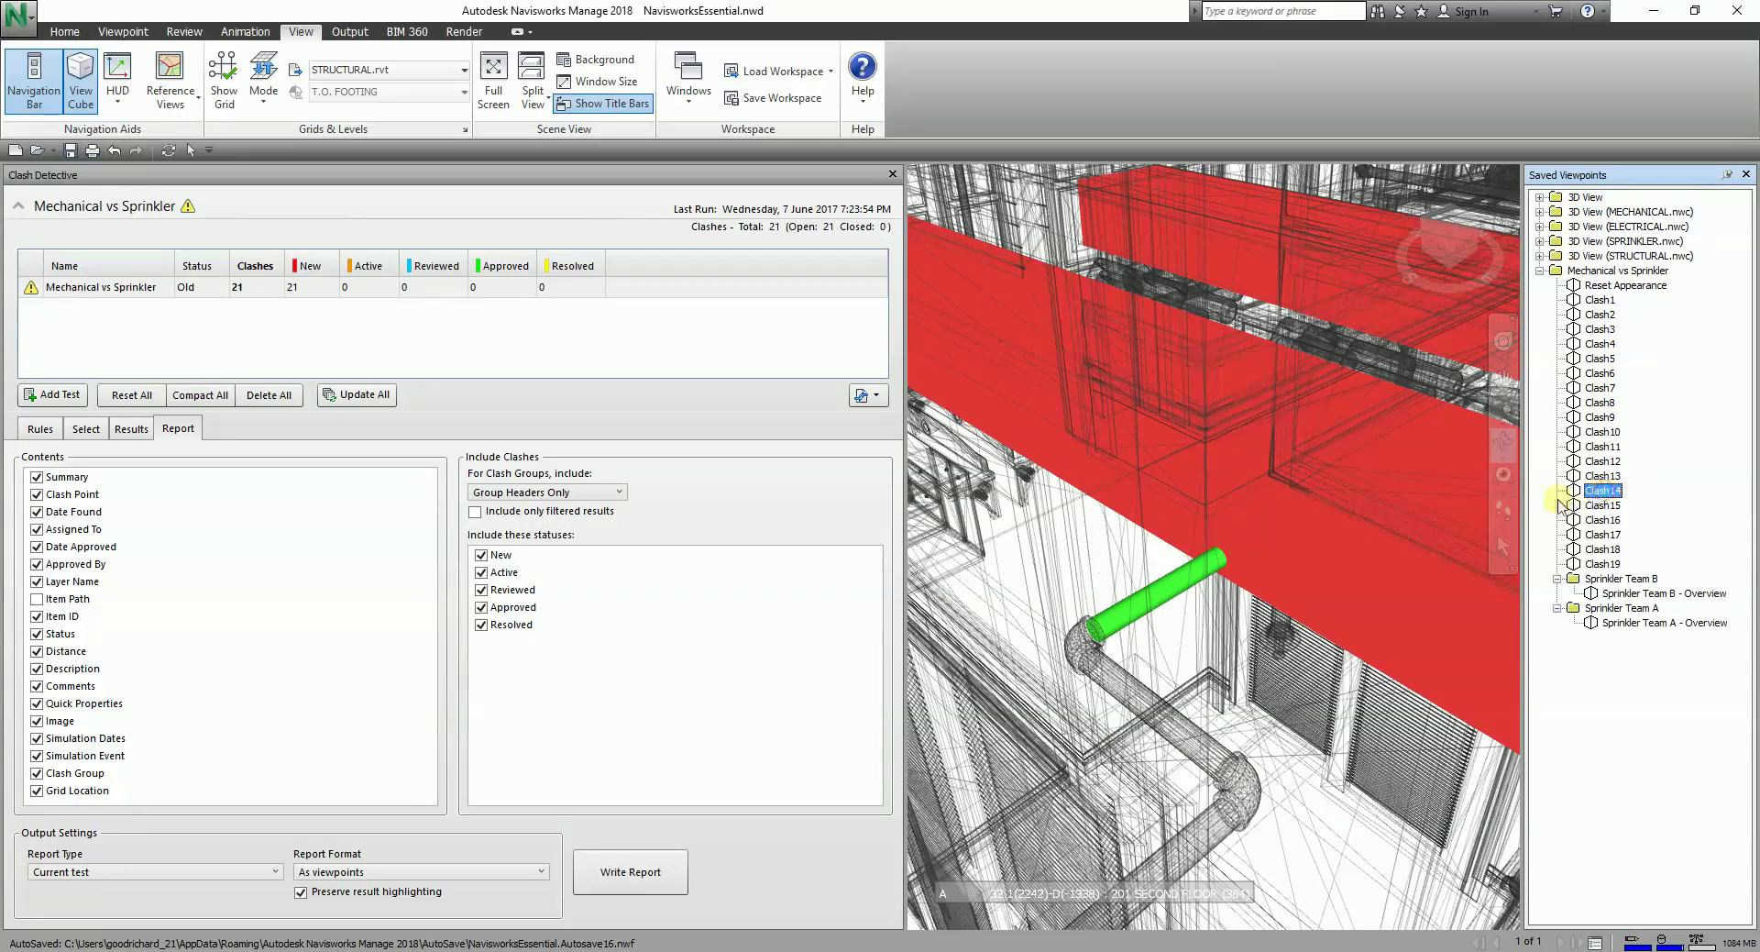
{"action": "mouse_move", "coordinate": [1269, 591]}
{"action": "middle_mouse_down", "text": "shift"}
{"action": "mouse_move", "coordinate": [1269, 558]}
{"action": "mouse_move", "coordinate": [1346, 489]}
{"action": "mouse_move", "coordinate": [1478, 569]}
{"action": "mouse_move", "coordinate": [1467, 580]}
{"action": "middle_mouse_up", "text": "shift"}
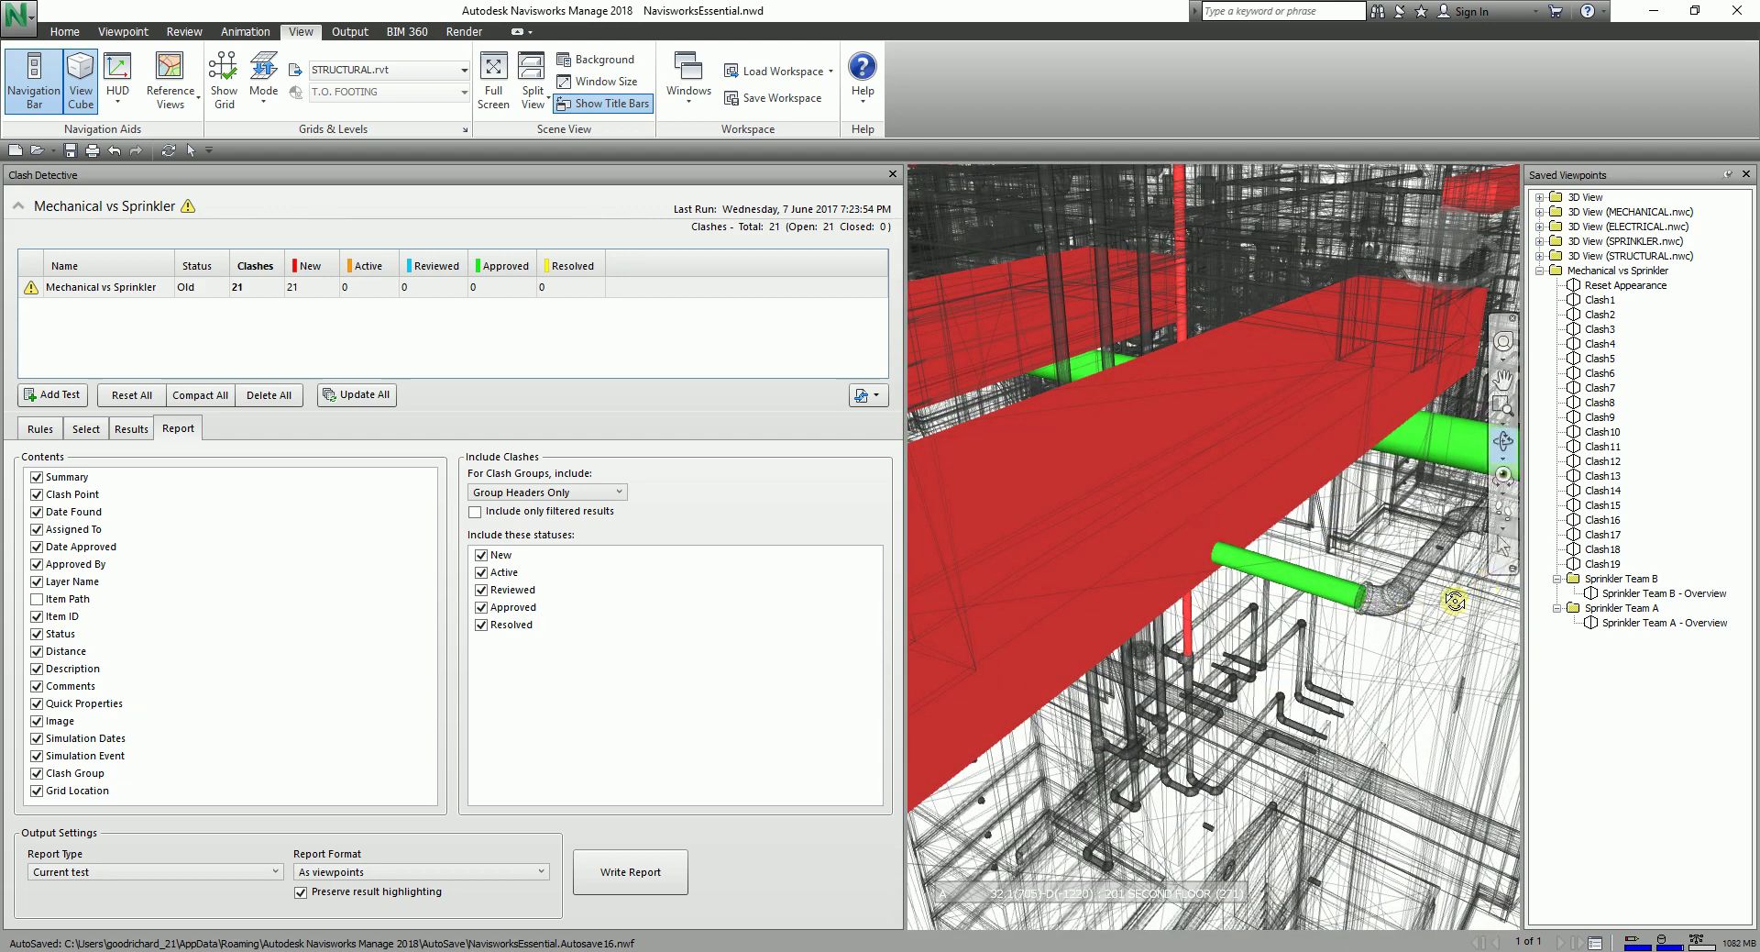